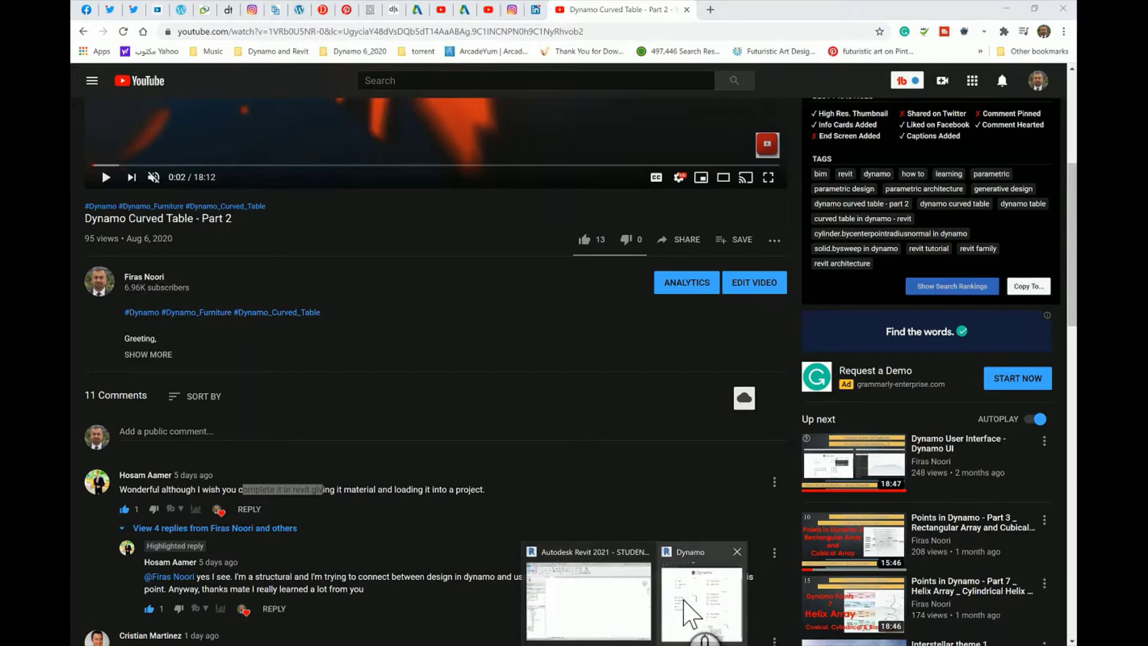
Step: Minimize Dynamo and set the family's length units to Meters in Project Units (UN)
click(679, 600)
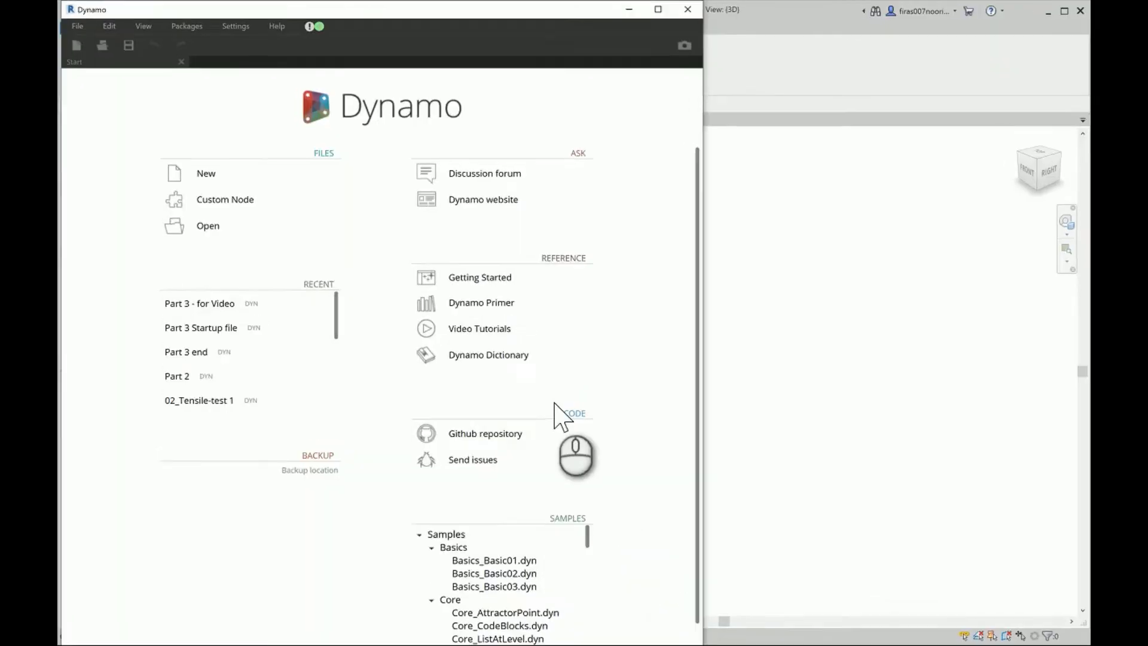
click(629, 9)
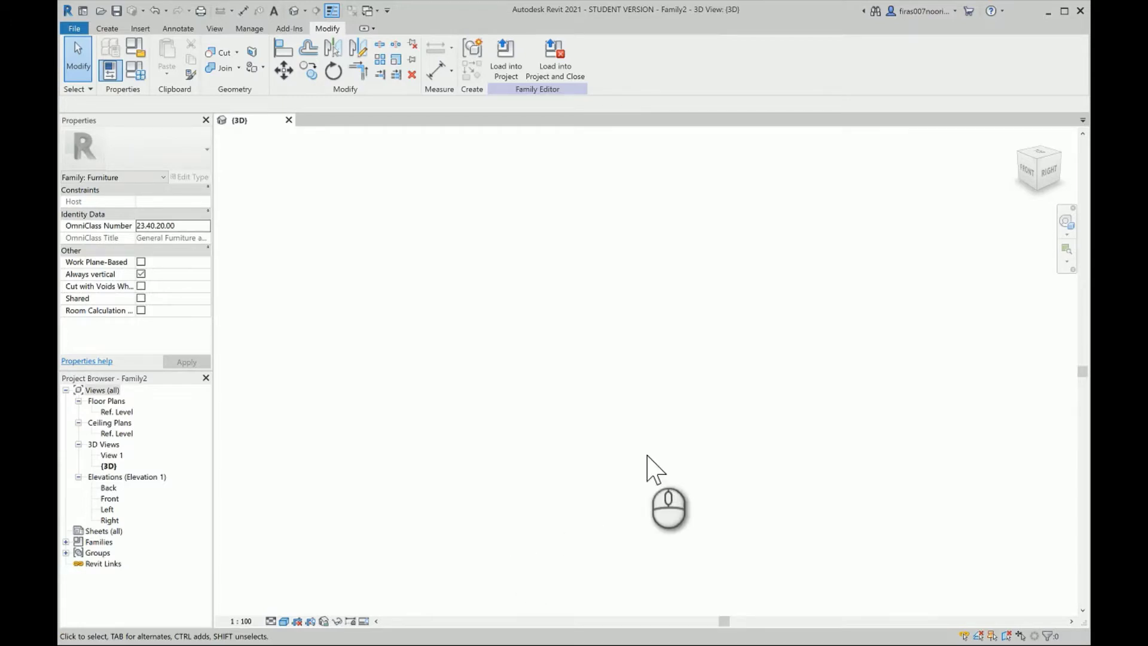
key(u)
key(n)
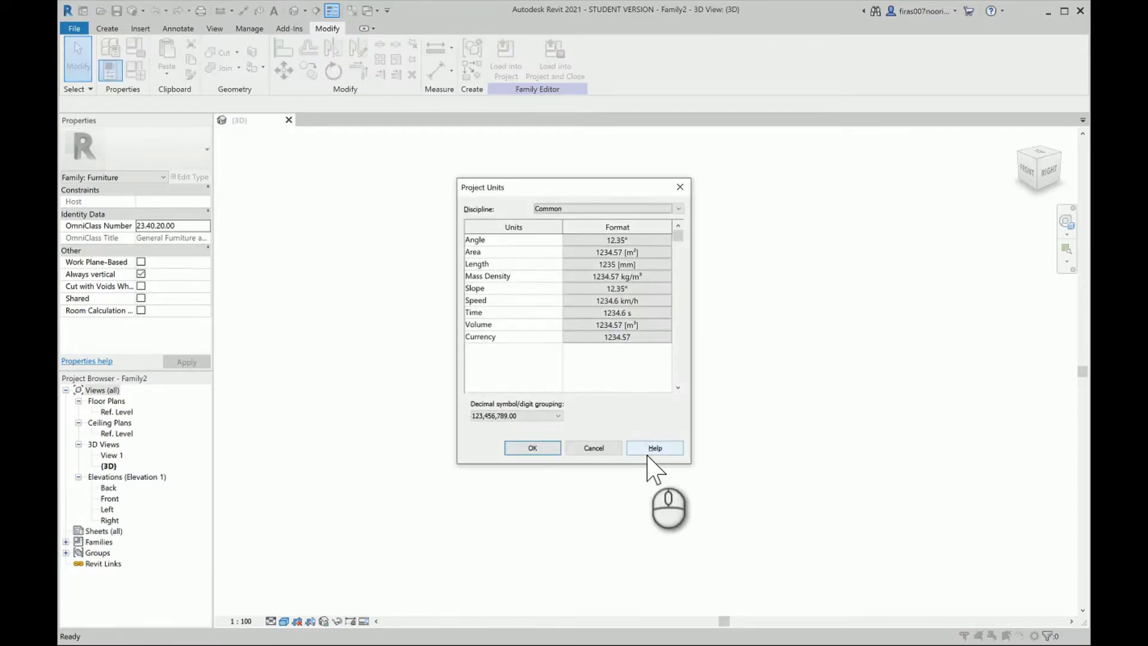
click(617, 265)
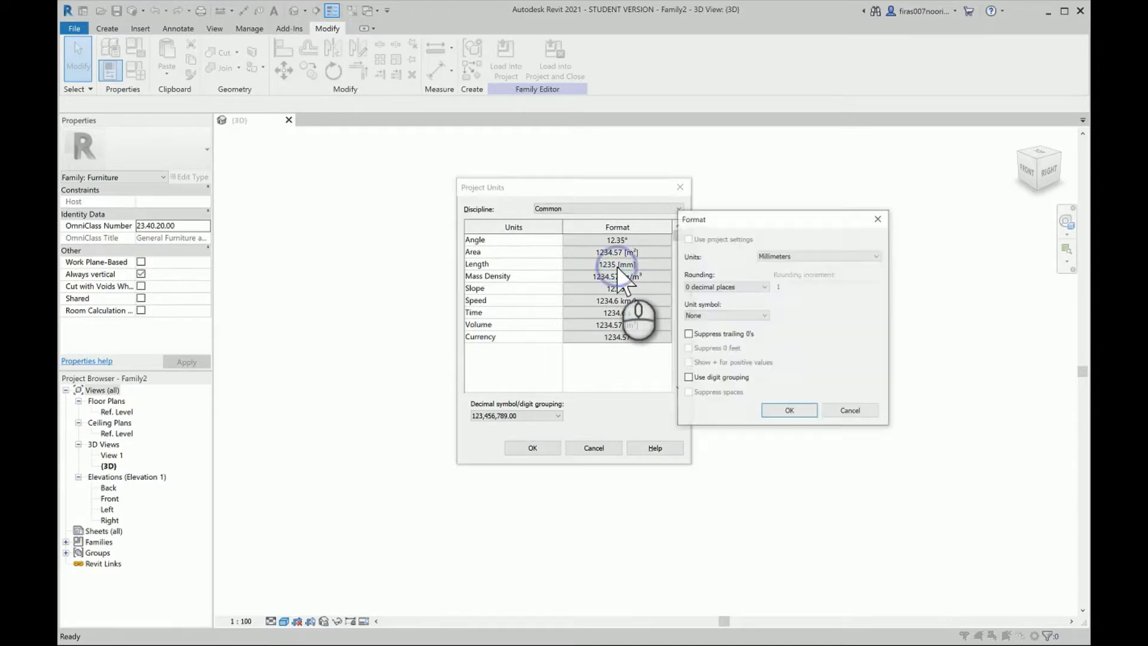
click(789, 256)
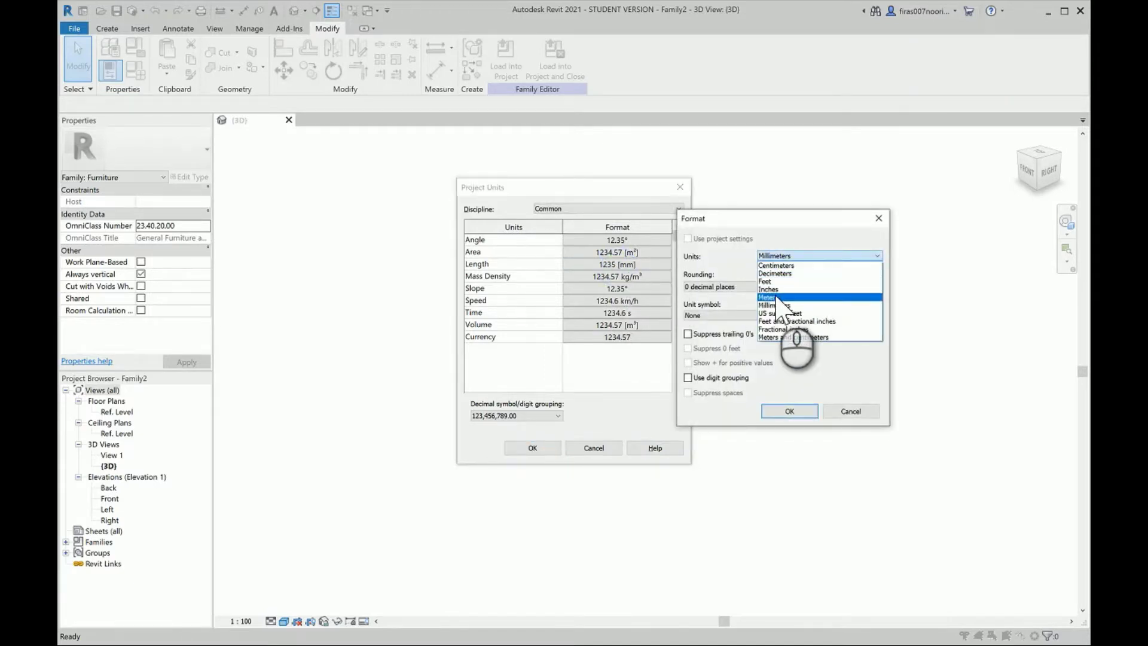
click(775, 294)
click(788, 411)
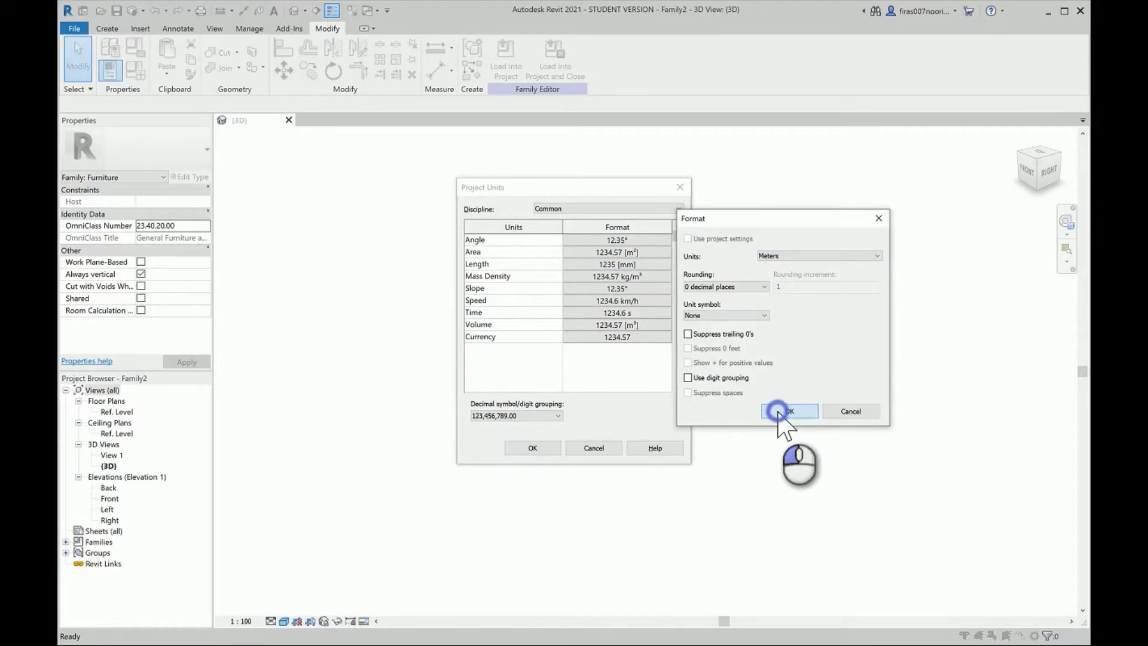
click(532, 450)
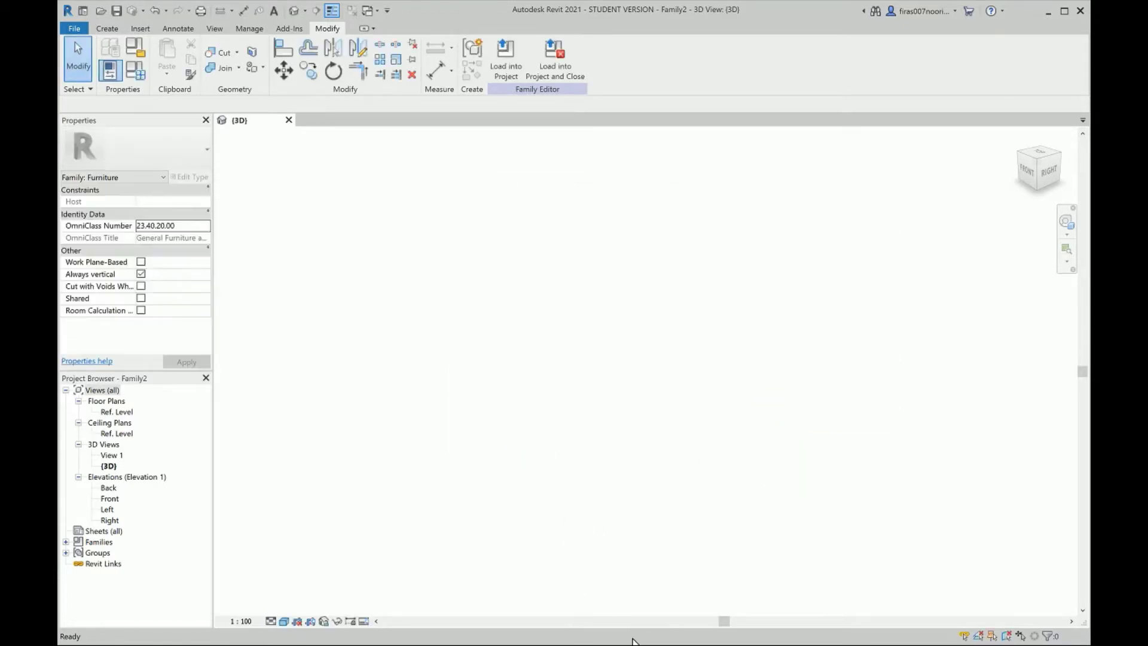
Step: Open and run the recent Part 3 - for Video graph, then switch to 3D preview navigation
click(698, 579)
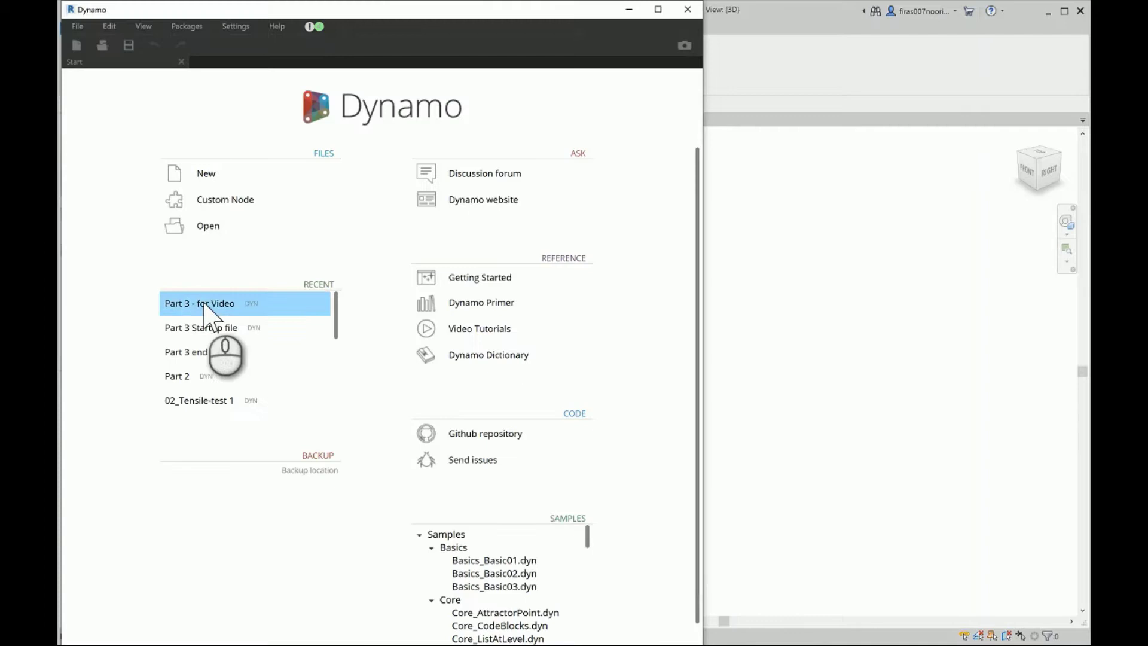
click(203, 302)
click(311, 472)
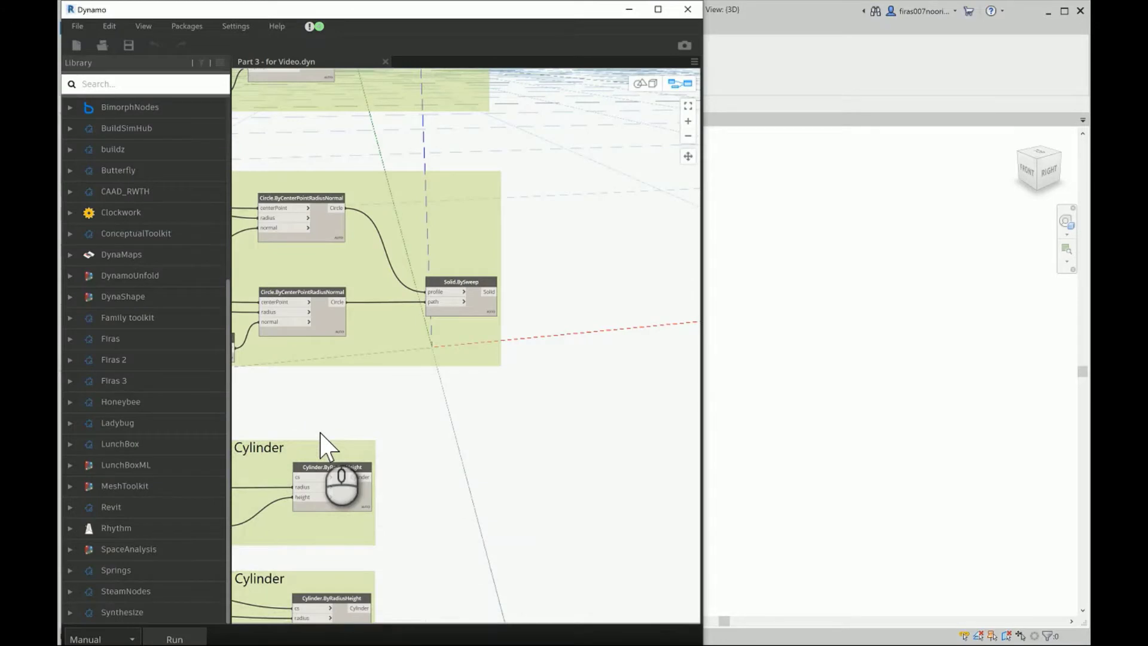
click(158, 635)
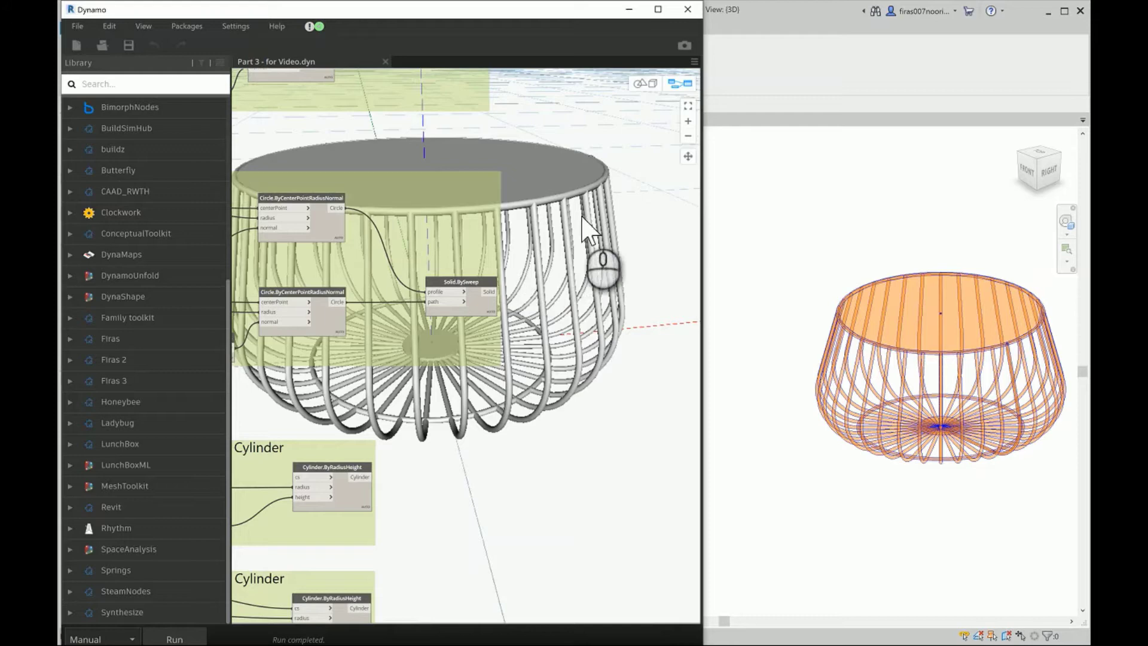
drag(643, 150, 600, 214)
mouse_move(579, 282)
middle_down()
mouse_move(594, 308)
mouse_move(598, 287)
middle_up()
click(641, 83)
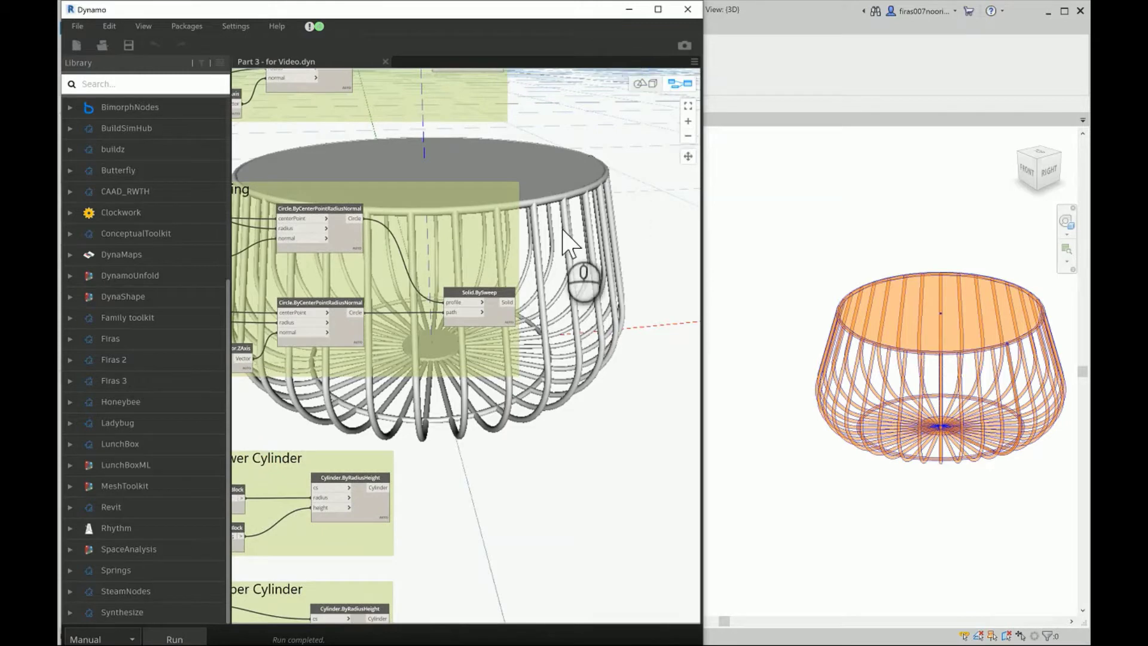
middle_drag(586, 245, 584, 256)
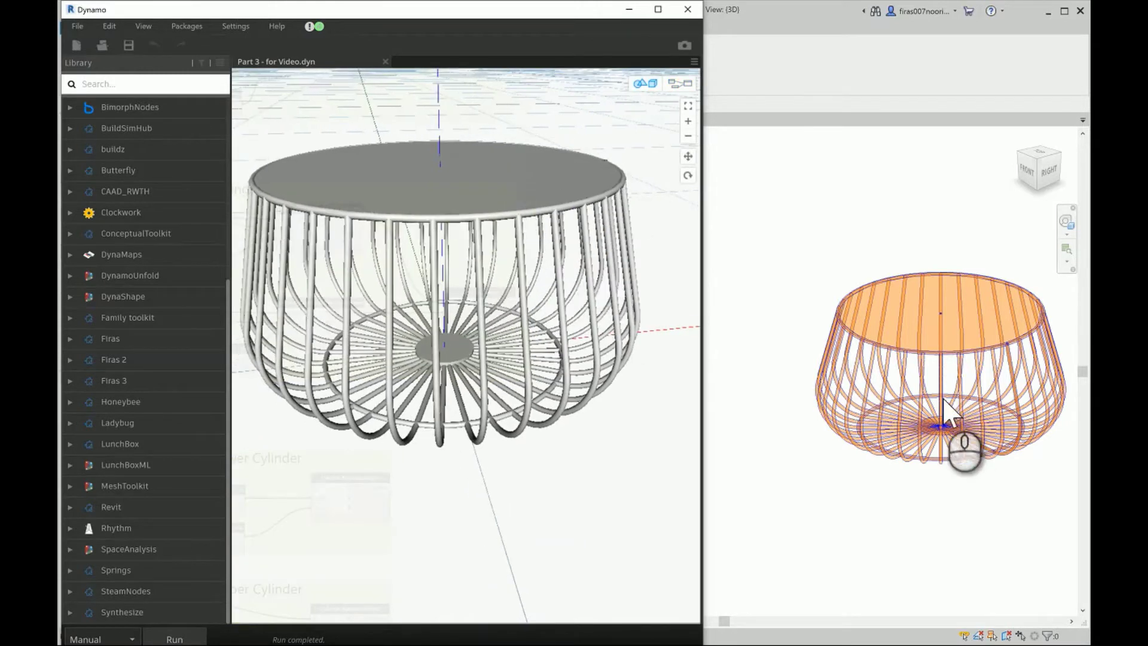
click(629, 10)
click(284, 620)
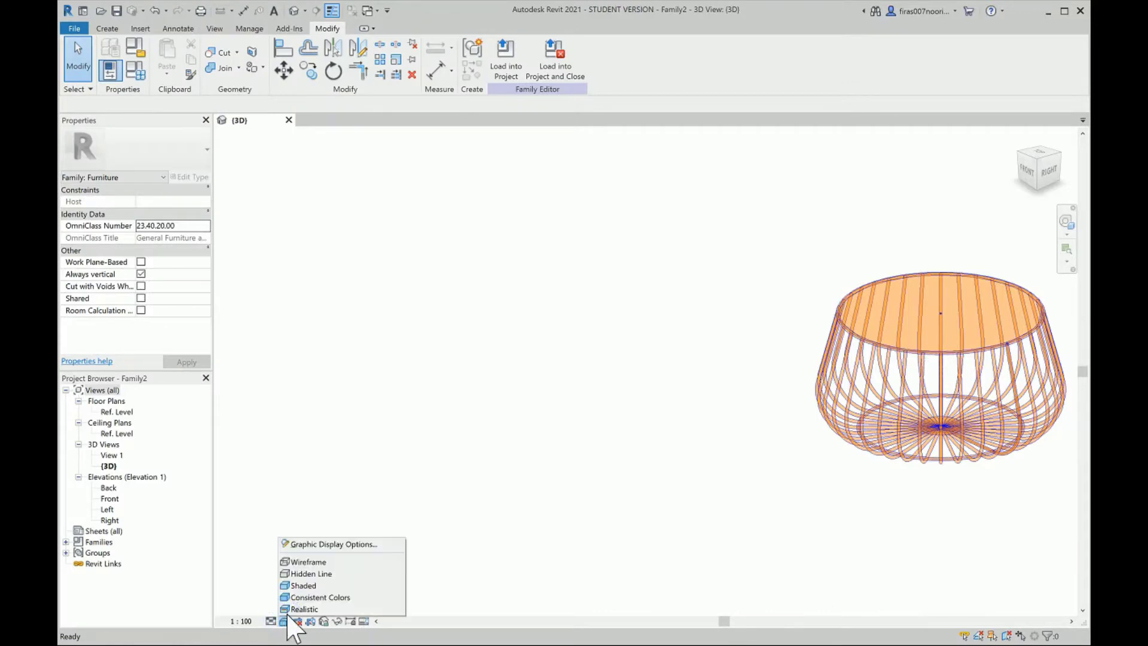
click(728, 534)
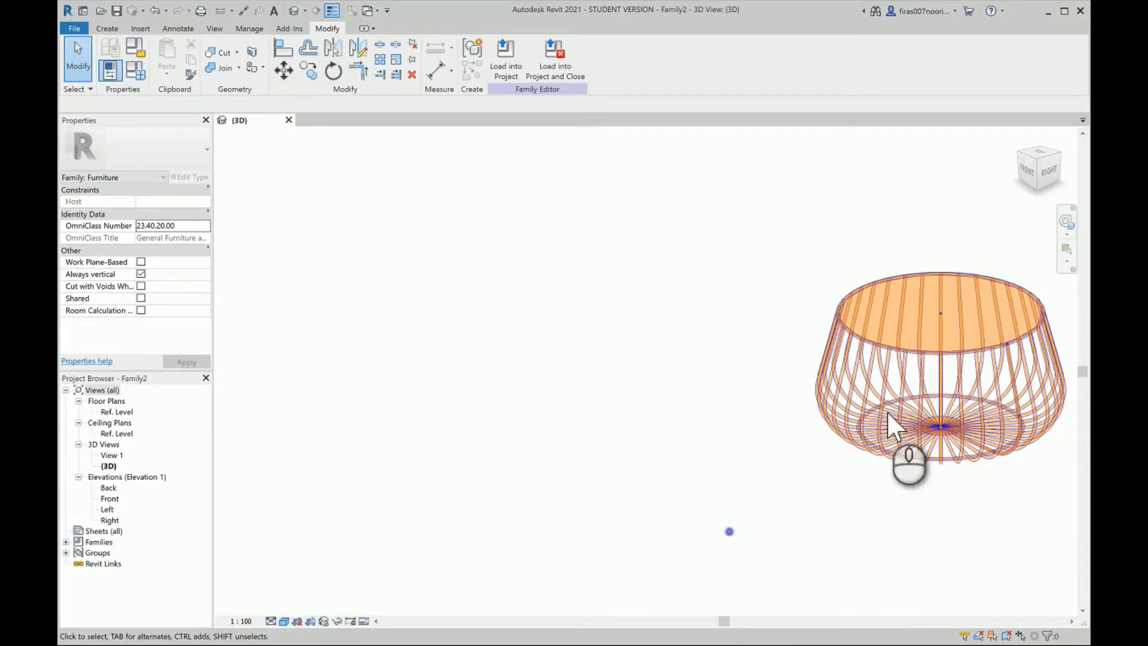
mouse_move(680, 628)
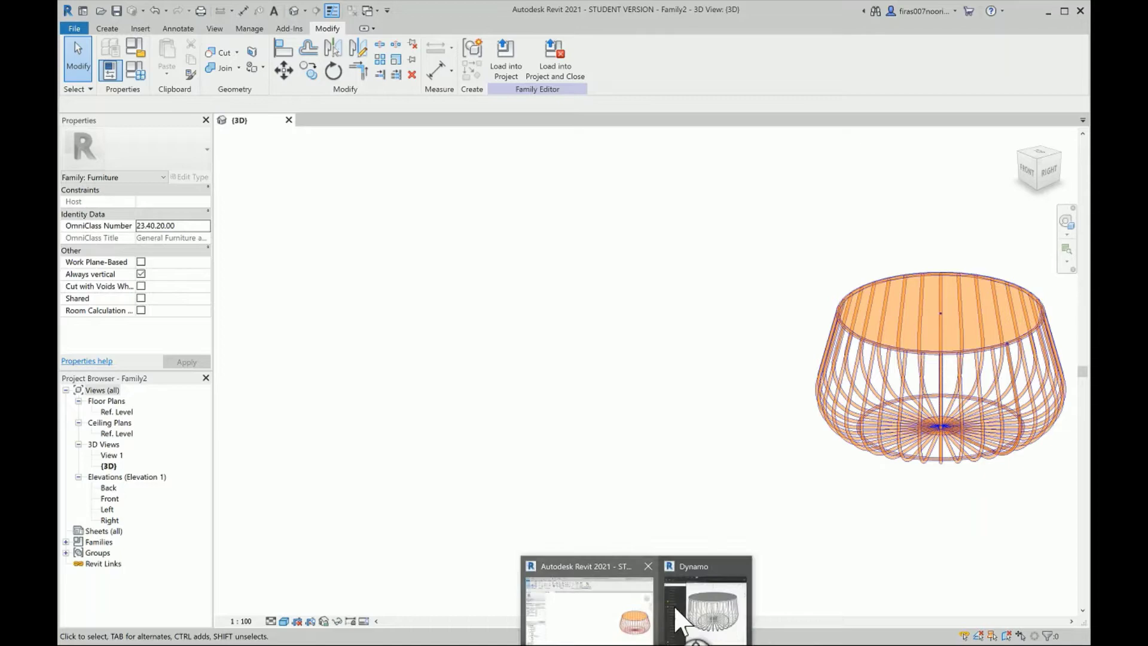
click(680, 602)
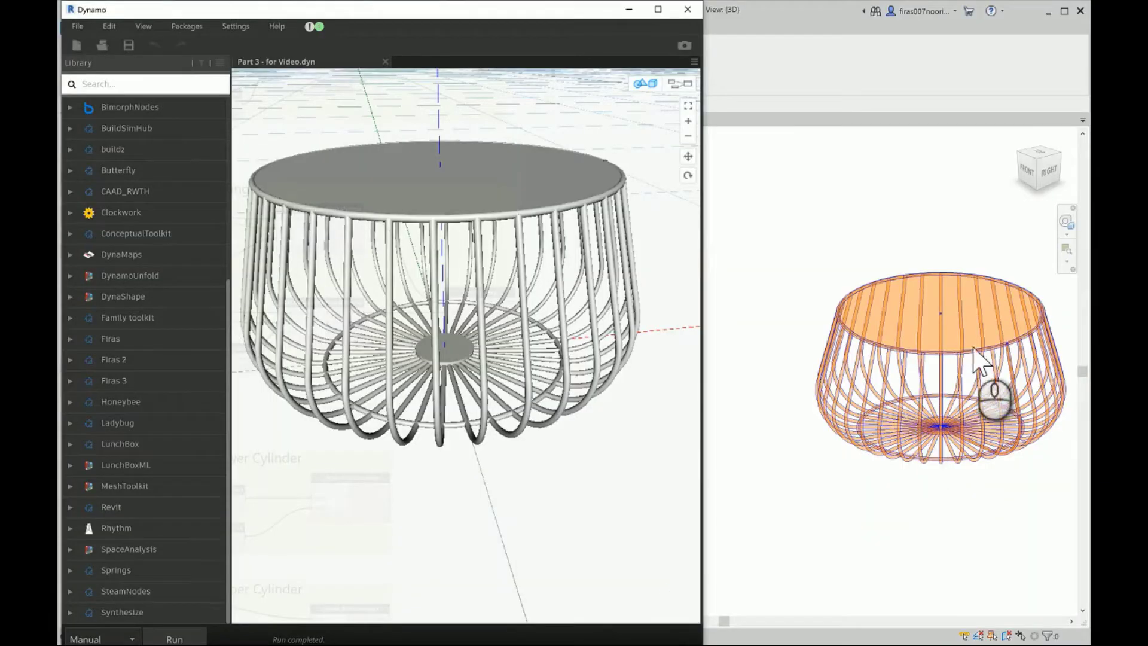
scroll(928, 376, up, 1)
scroll(936, 392, up, 1)
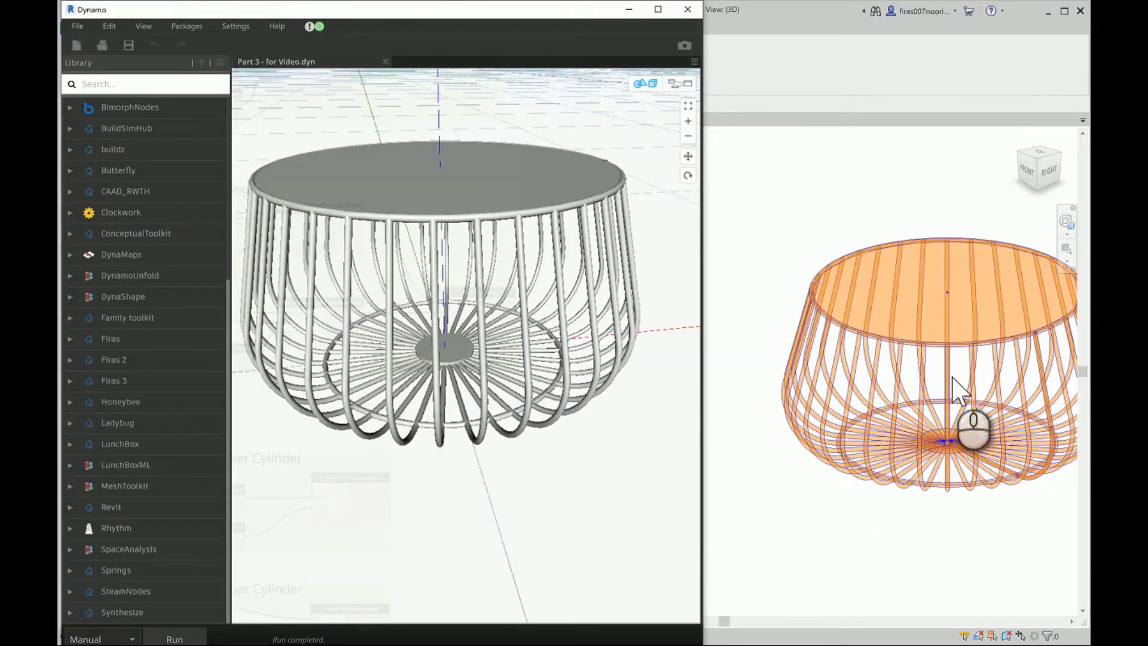
middle_drag(956, 403, 918, 392)
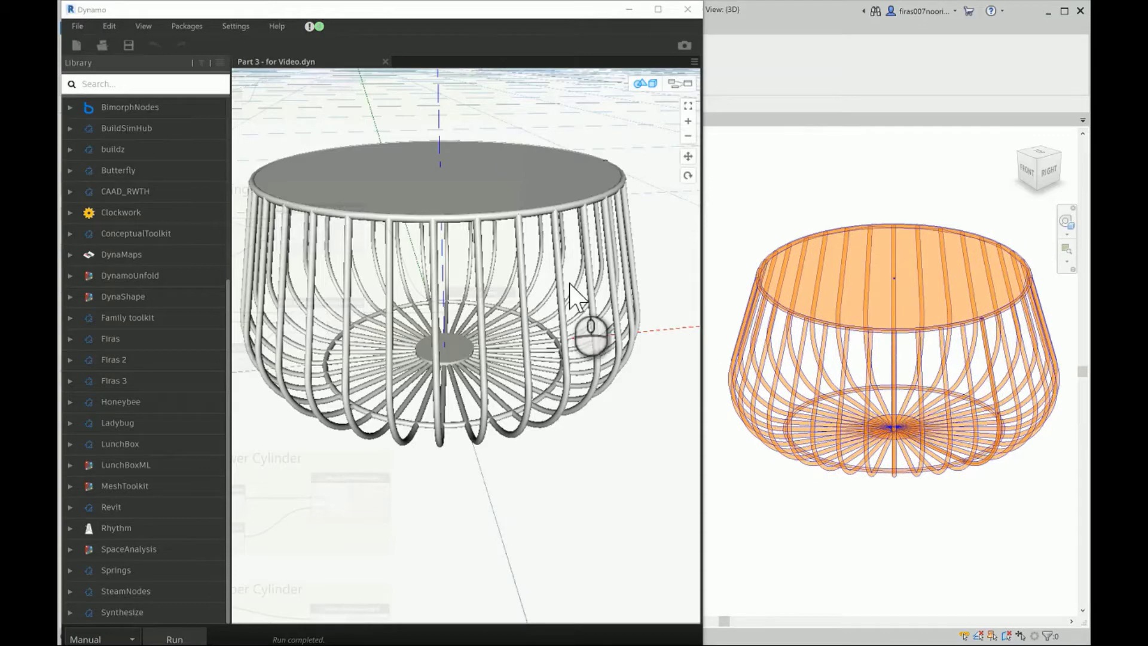
scroll(780, 353, up, 1)
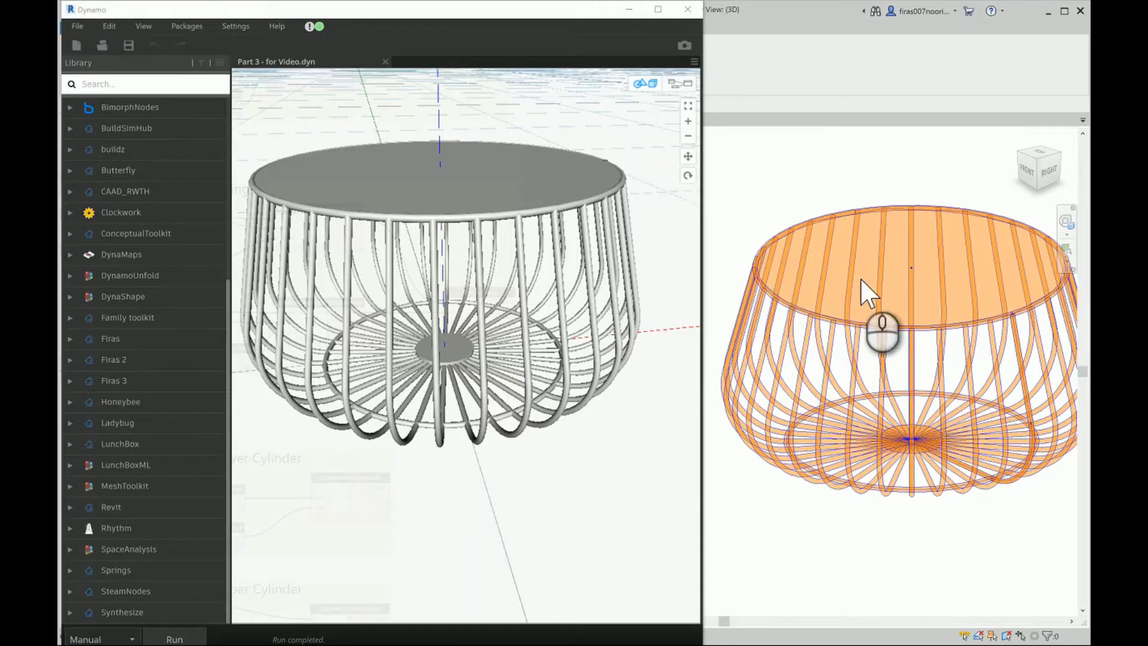
Step: Search the Dynamo library with 'form.sweep' to find the Form.ByGeometry node
click(679, 83)
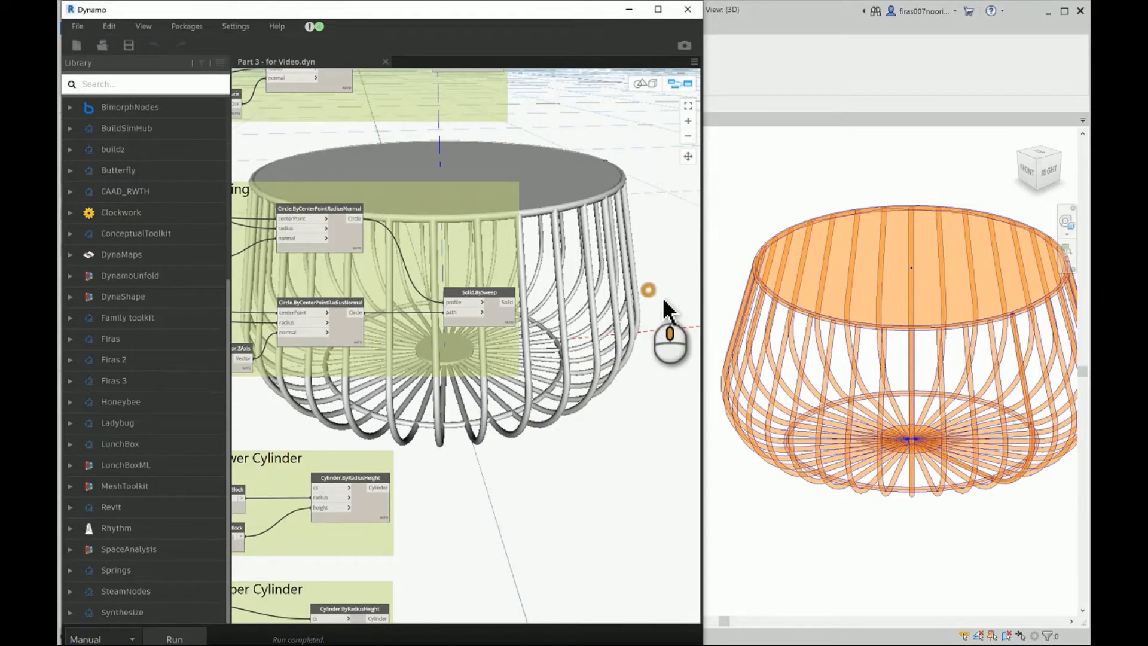
middle_drag(661, 303, 638, 308)
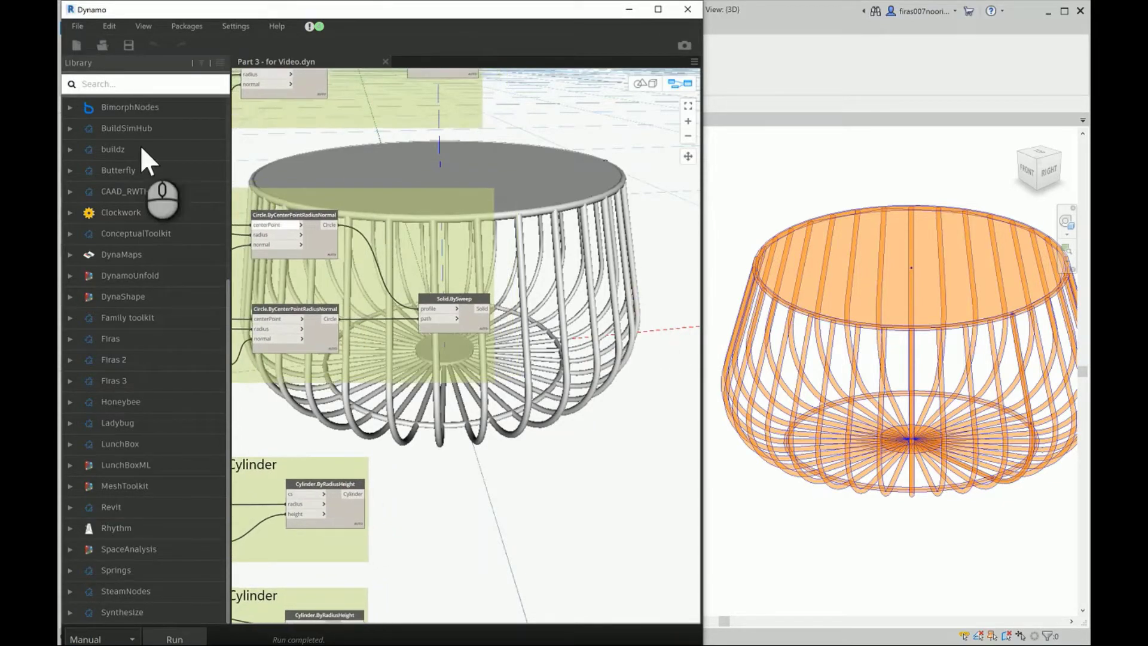
click(111, 88)
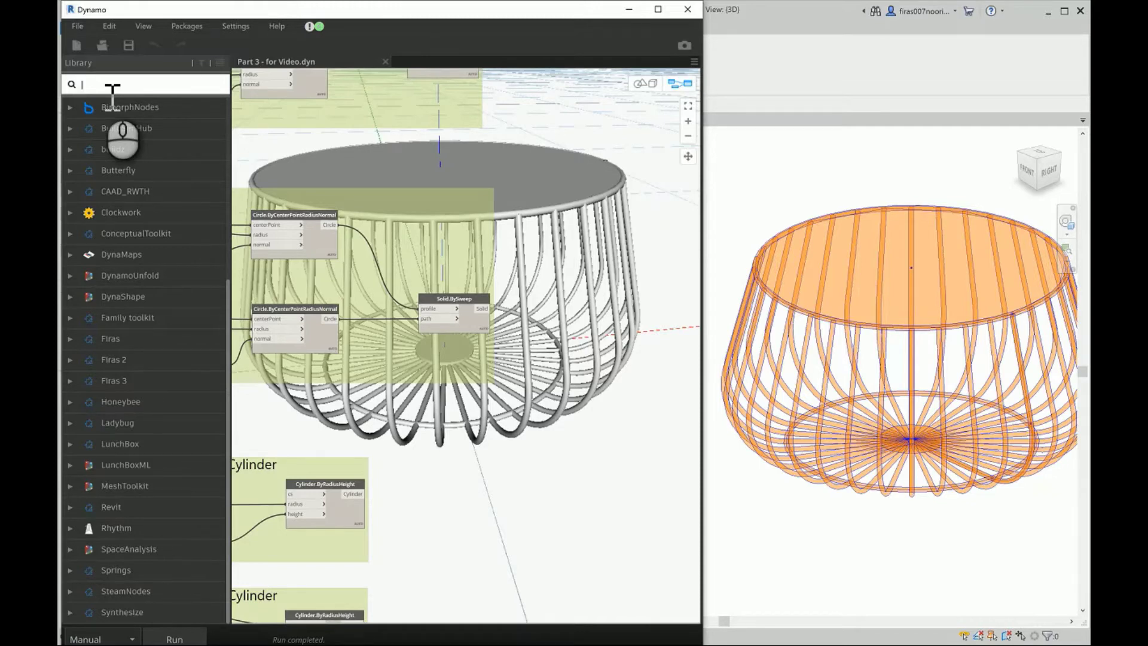
text(for)
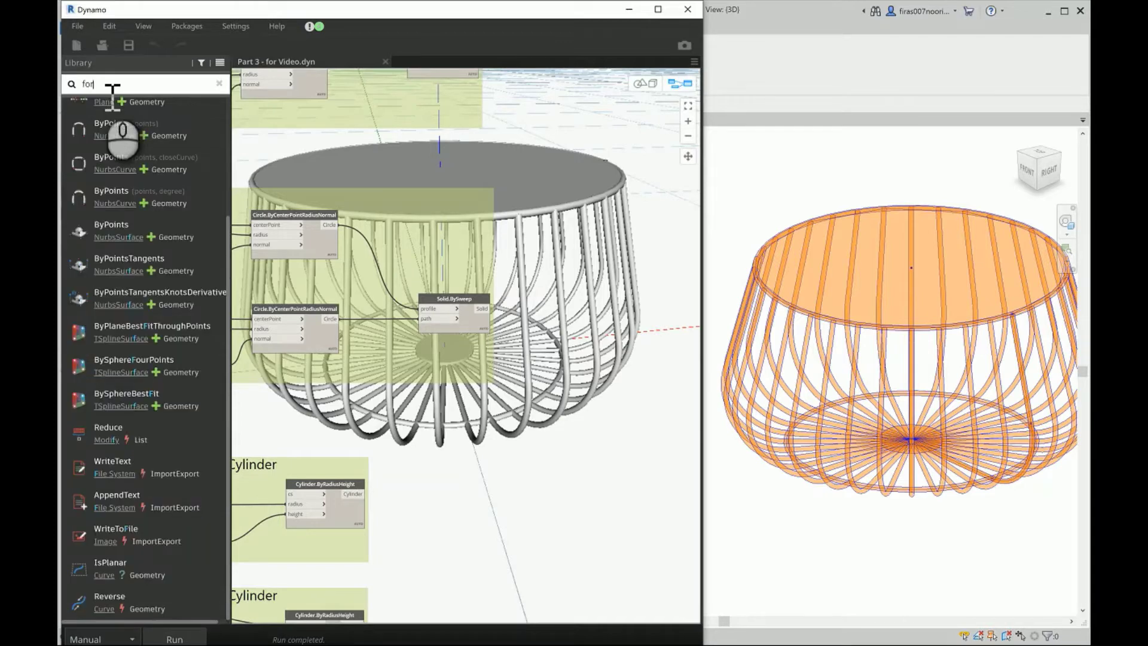
text(m)
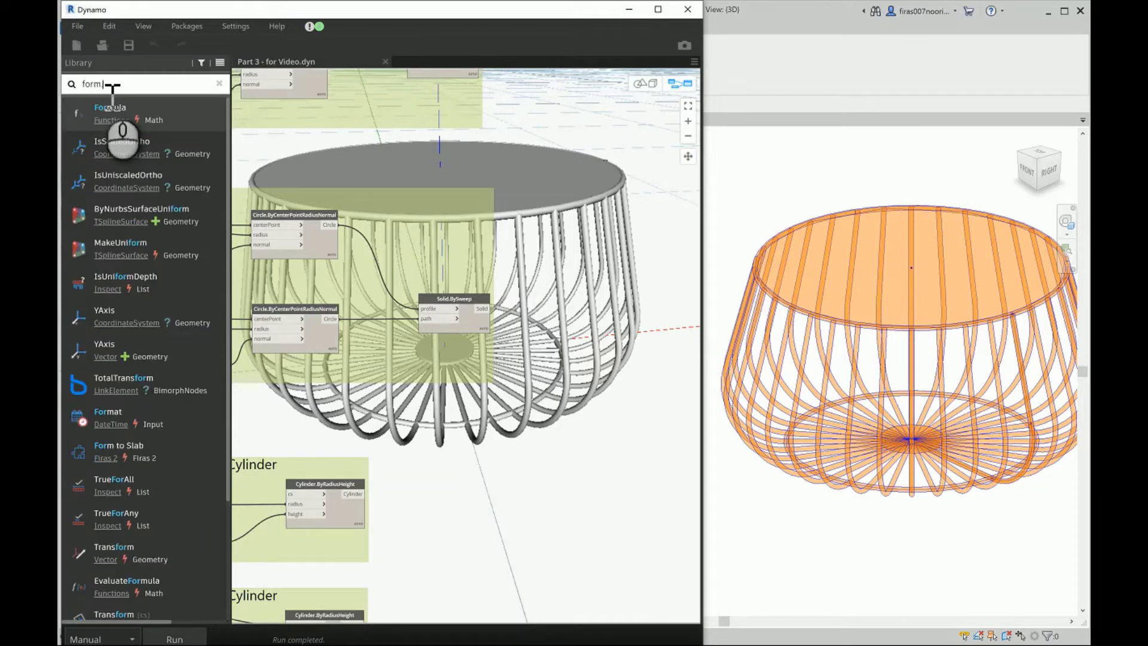
text(.sweep)
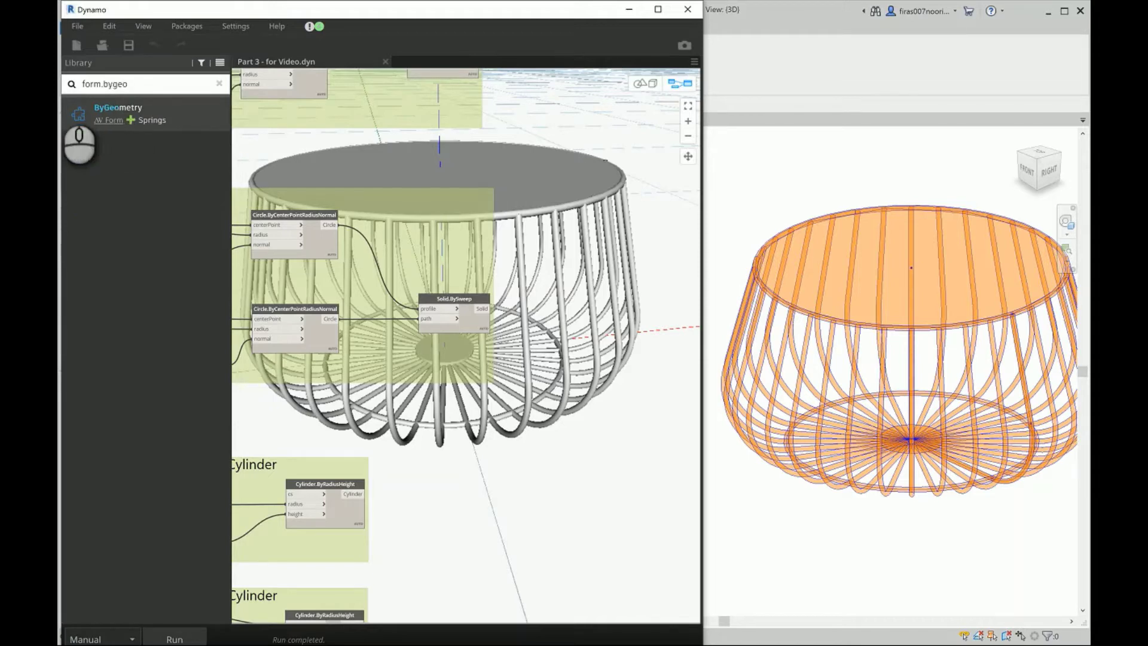
mouse_move(146, 120)
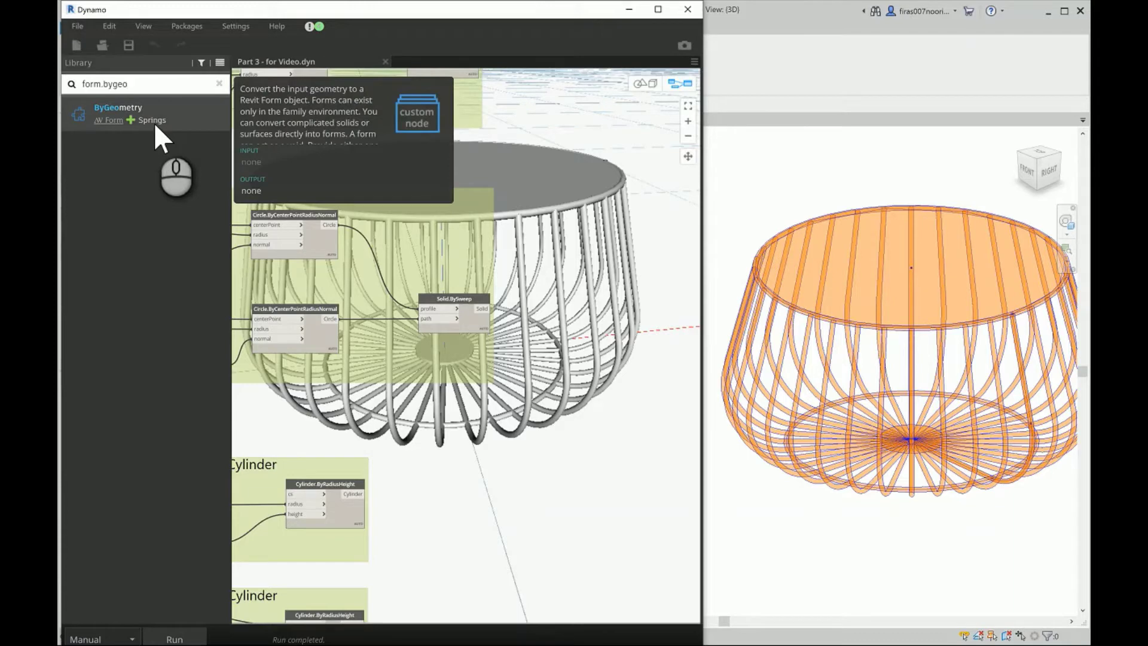
Step: Add the Springs Form.ByGeometry node from the search results to the graph
click(154, 121)
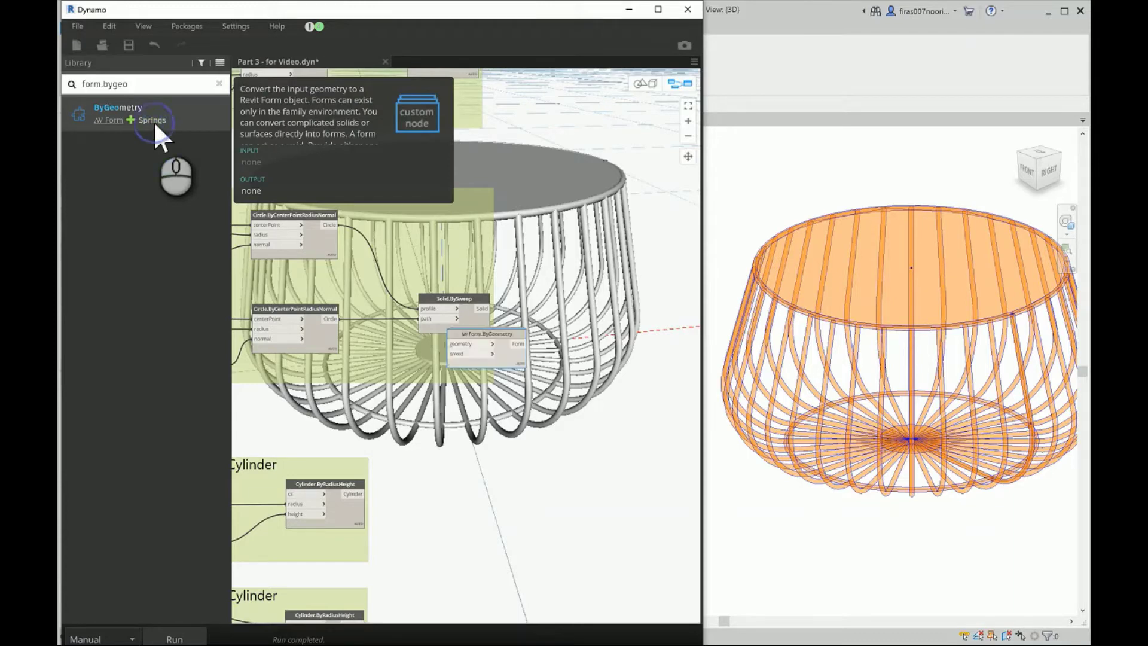
click(176, 26)
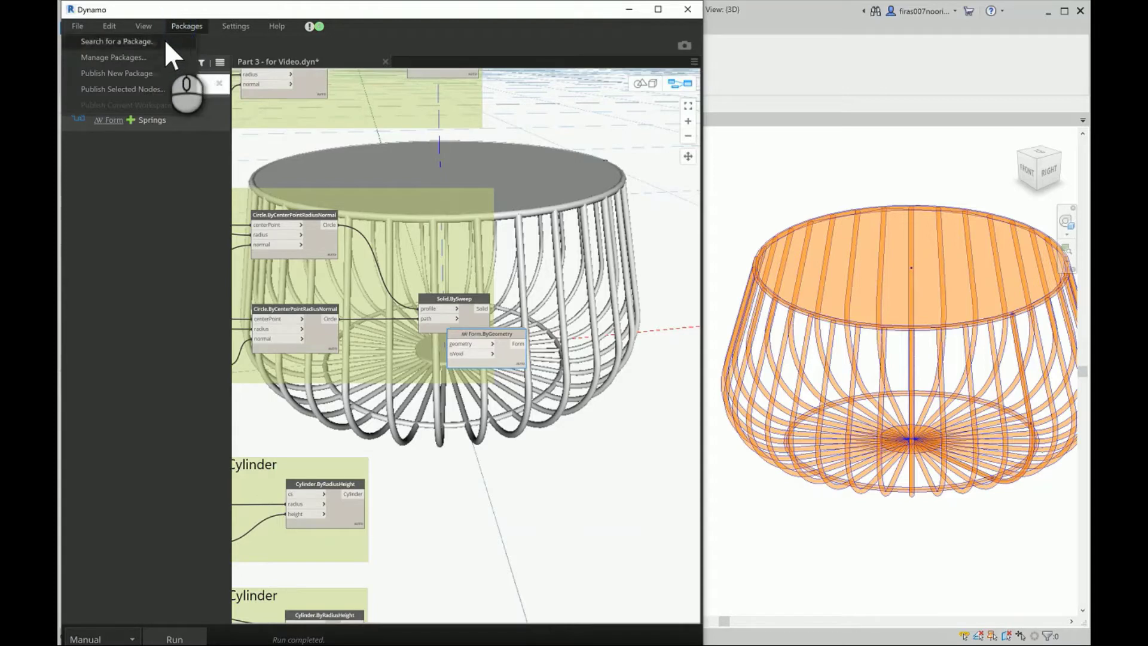
click(113, 192)
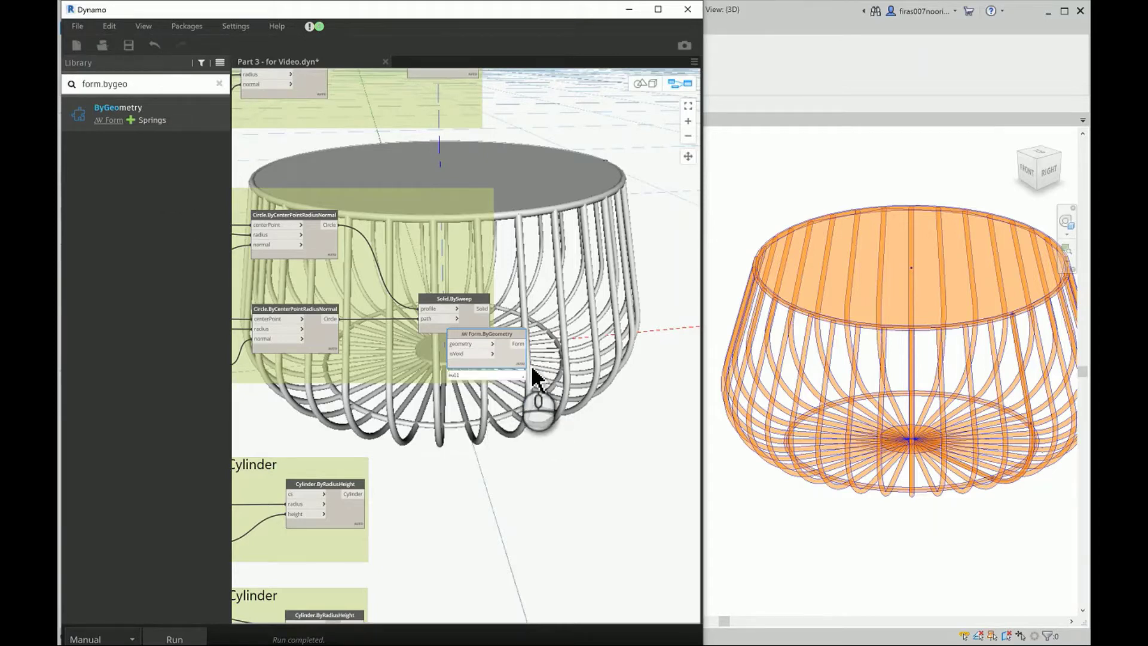
Step: Move the Form.ByGeometry node up beside the Geometry.Rotate node
drag(520, 362, 648, 334)
scroll(527, 322, up, 3)
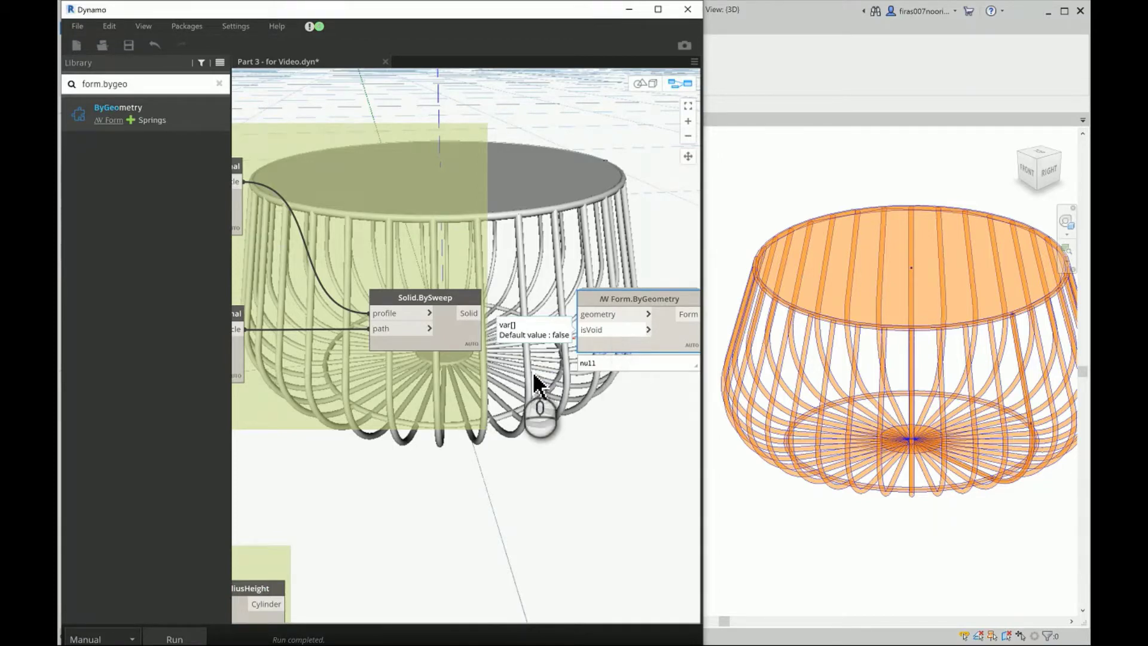
scroll(523, 371, down, 3)
scroll(527, 335, down, 5)
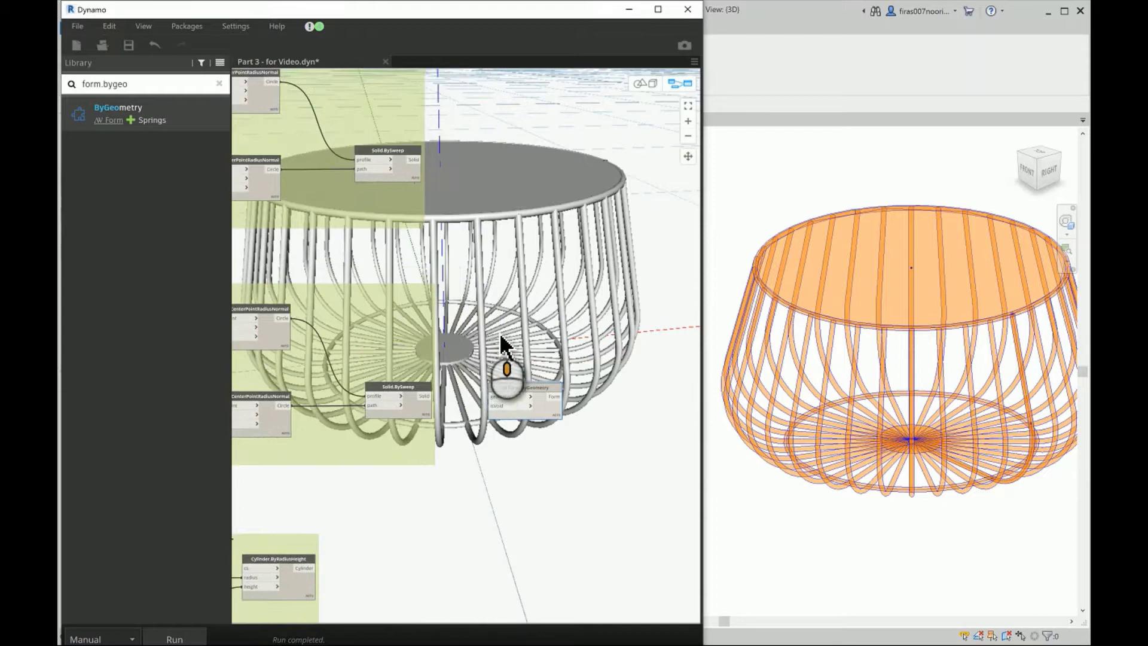
middle_drag(496, 345, 502, 479)
drag(484, 492, 509, 203)
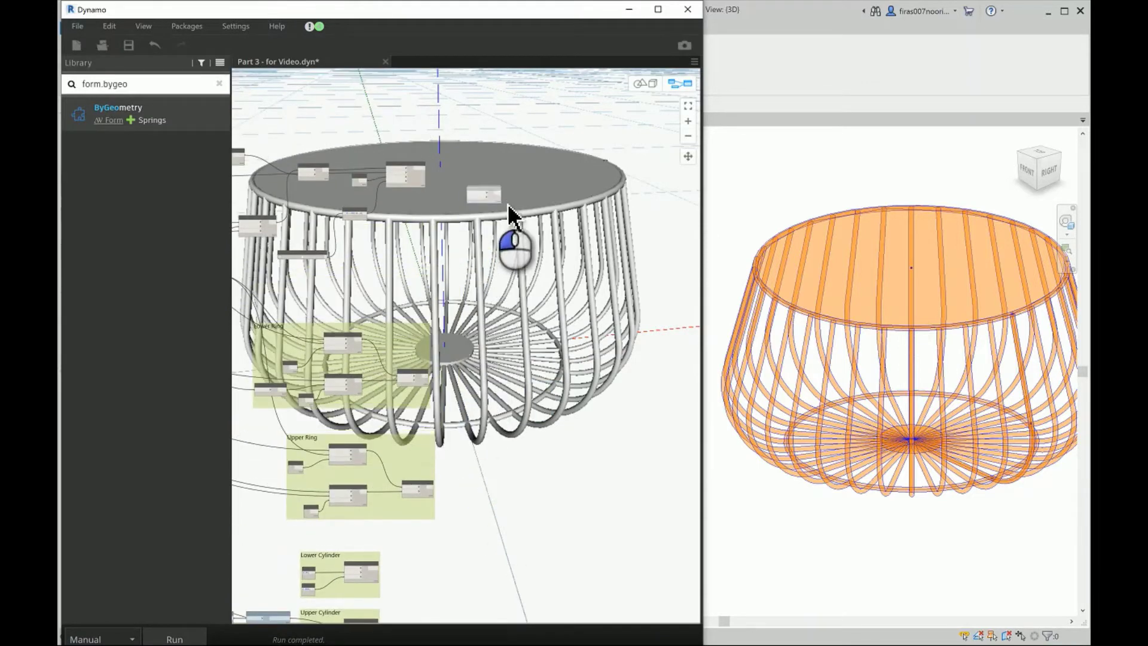
scroll(451, 153, up, 2)
scroll(512, 256, up, 6)
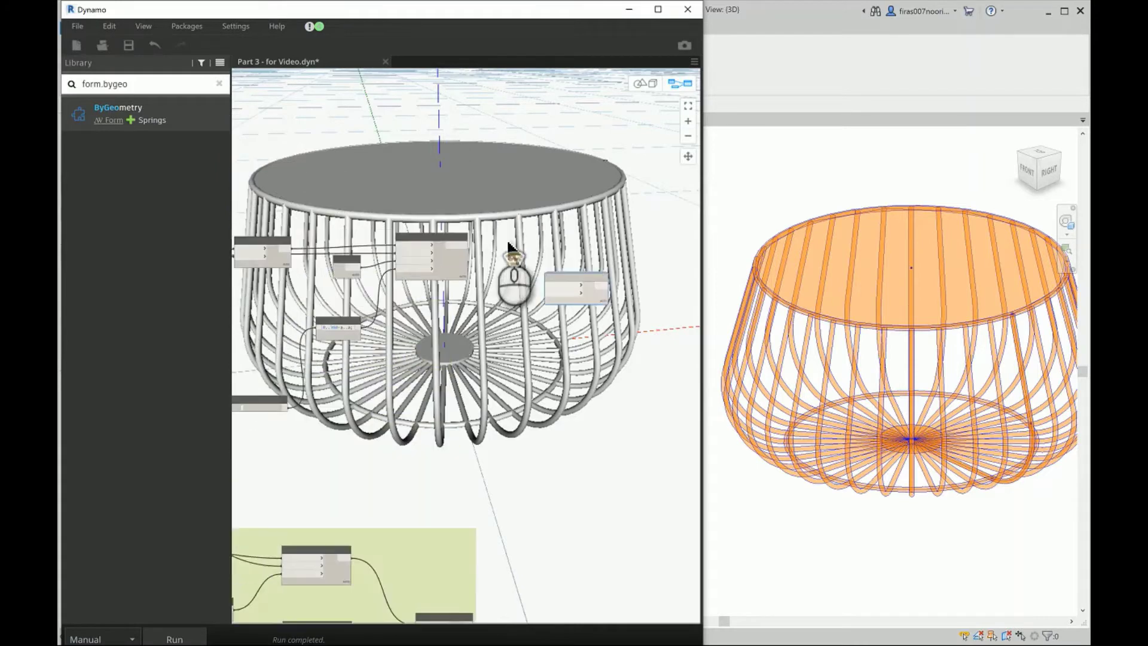
drag(658, 309, 579, 213)
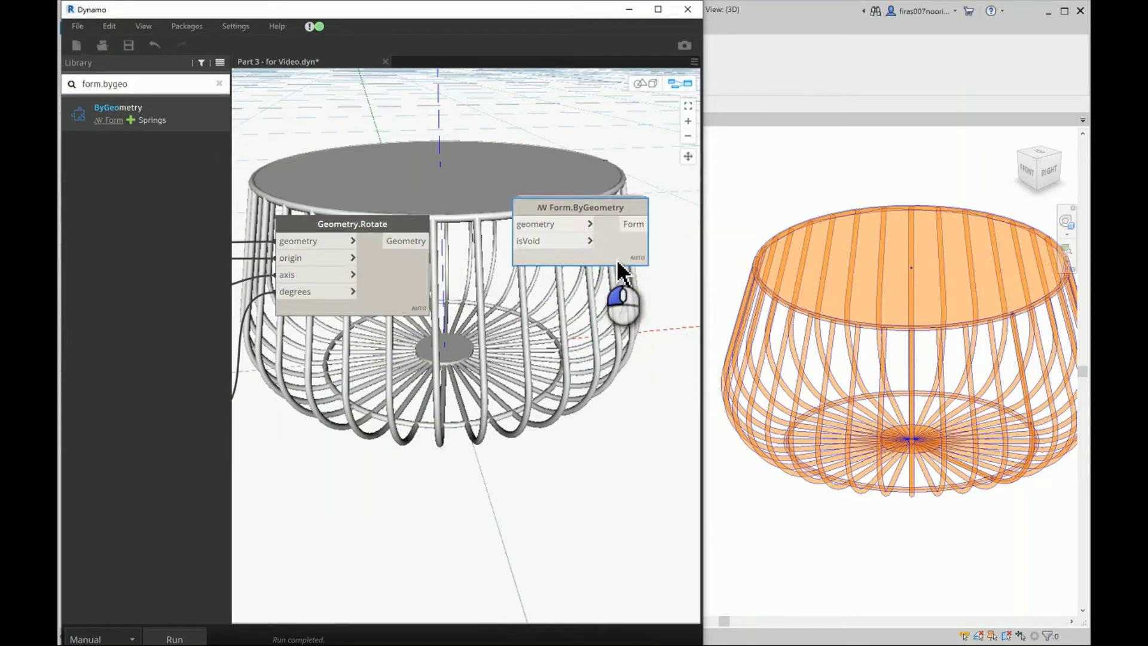
Step: Wire Geometry.Rotate's Geometry output into Form.ByGeometry's geometry input
click(407, 308)
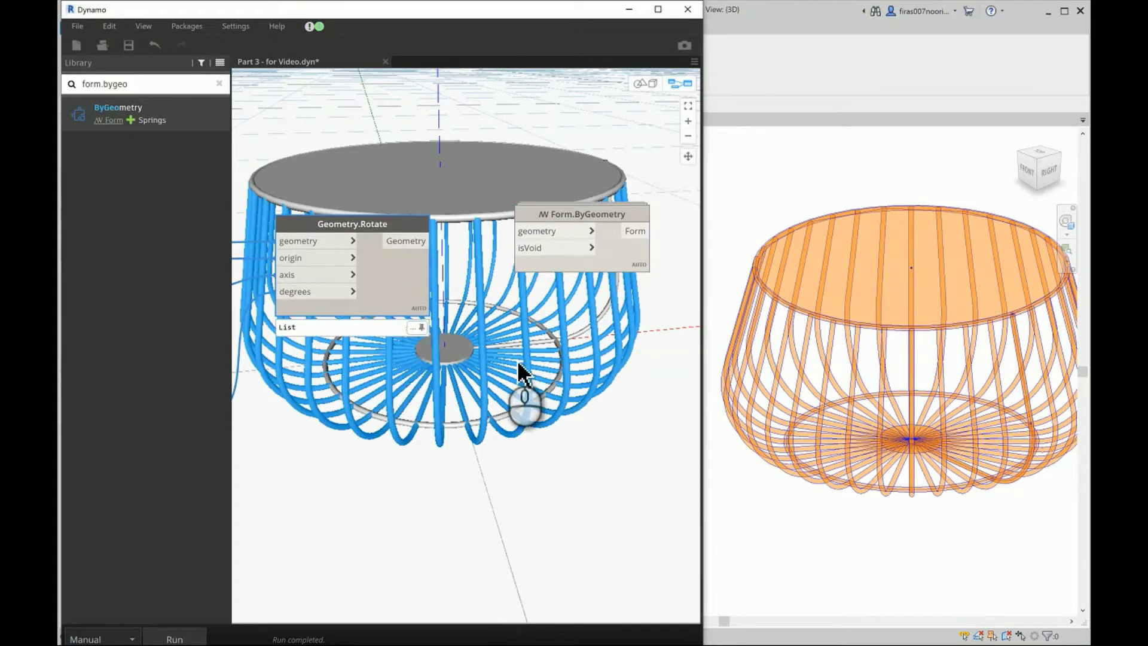
click(404, 242)
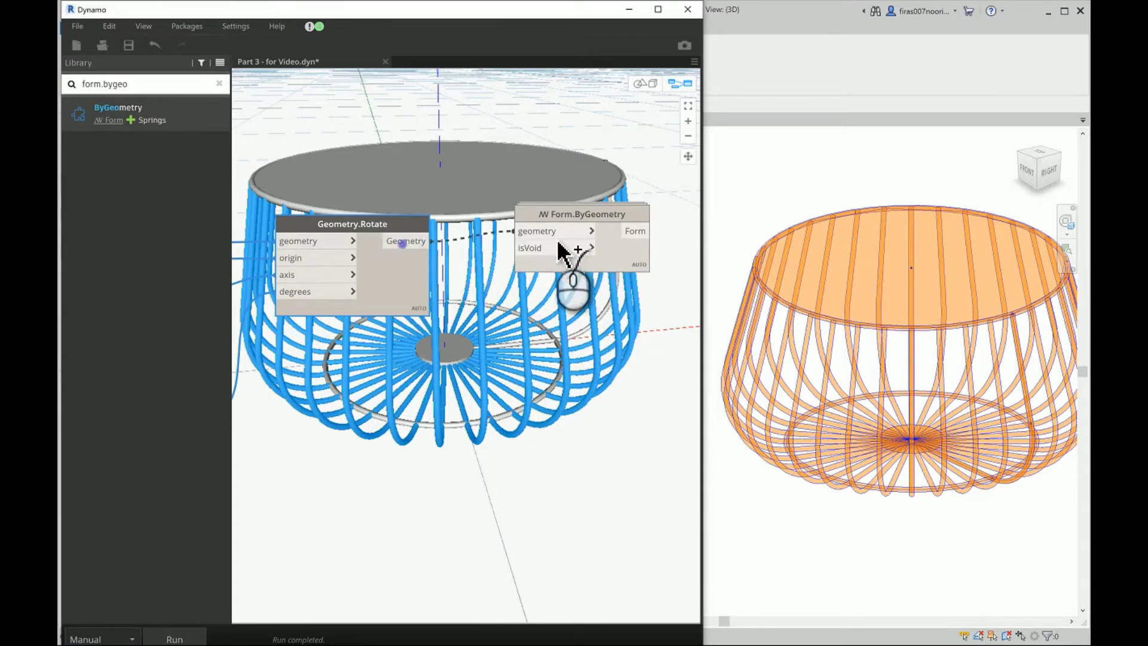
click(549, 222)
drag(568, 234, 586, 243)
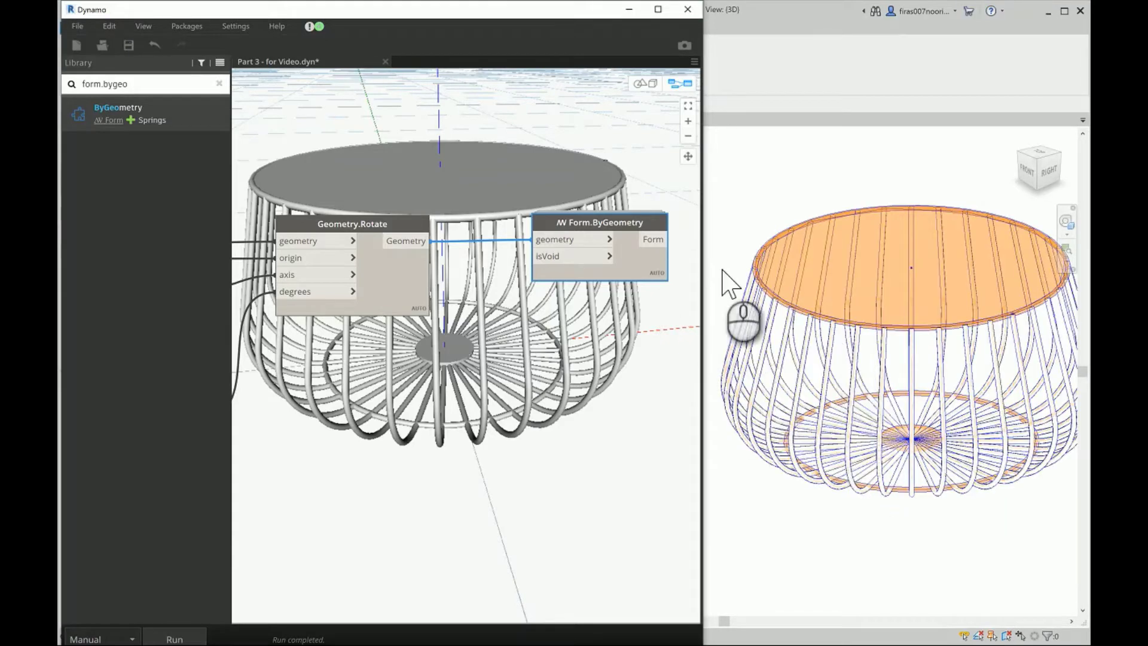
scroll(743, 286, up, 3)
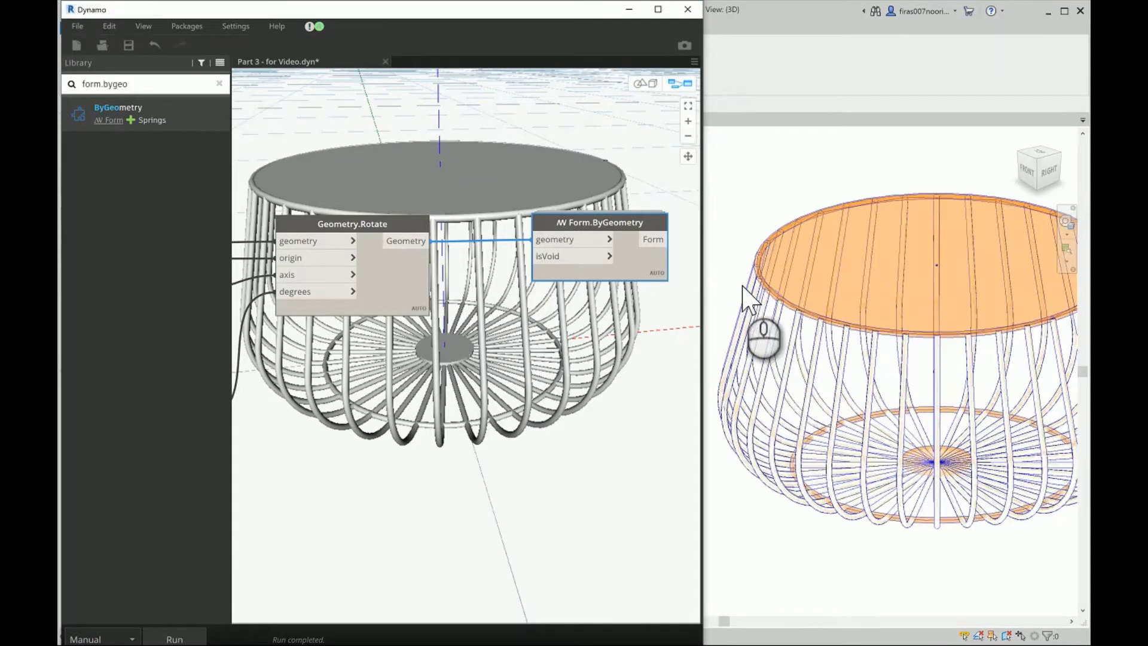
click(794, 375)
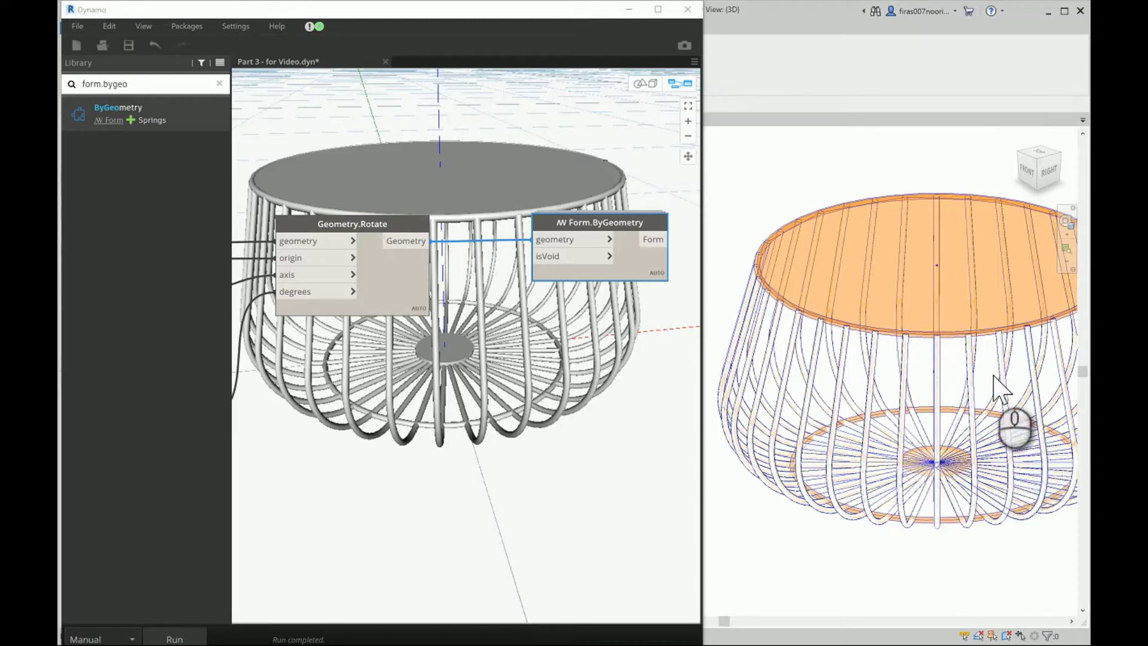
Step: Move Form.ByGeometry beside the lower Solid.BySweep and wire the sweep into it
click(579, 456)
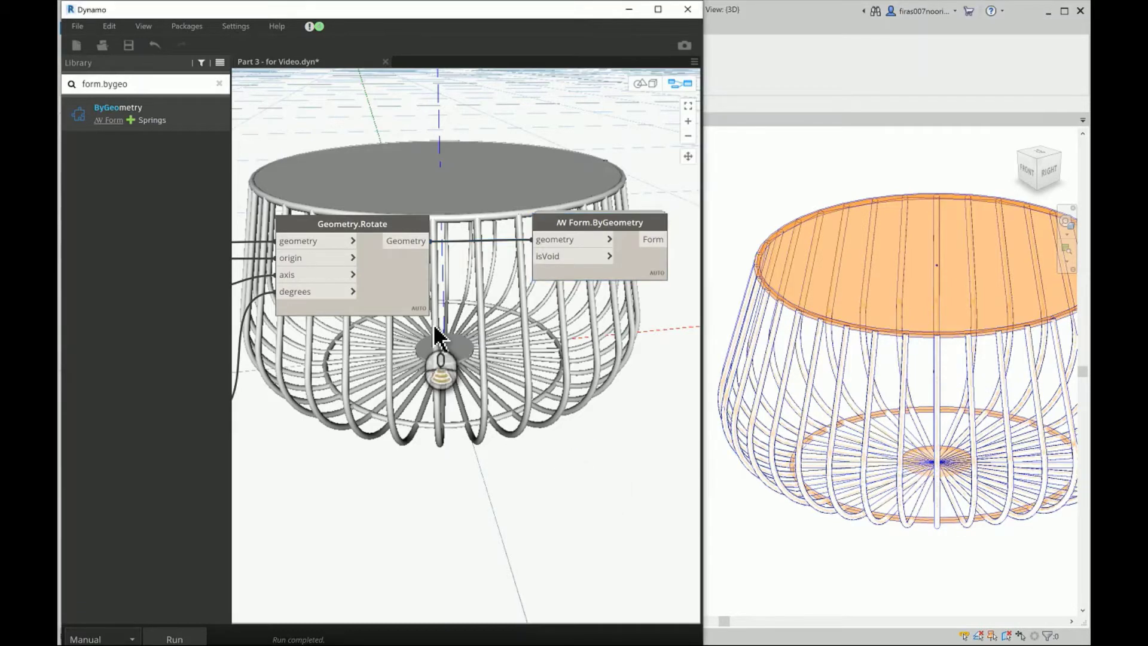
scroll(441, 333, down, 2)
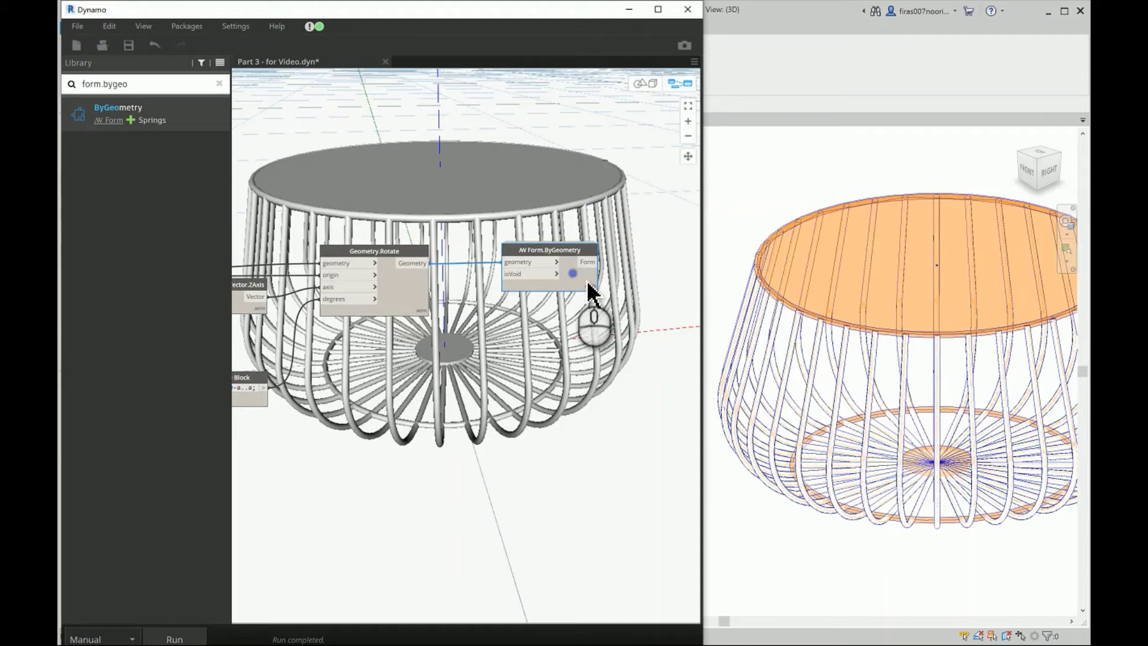
drag(589, 293, 595, 487)
middle_drag(423, 510, 448, 305)
scroll(549, 311, down, 1)
drag(589, 258, 485, 532)
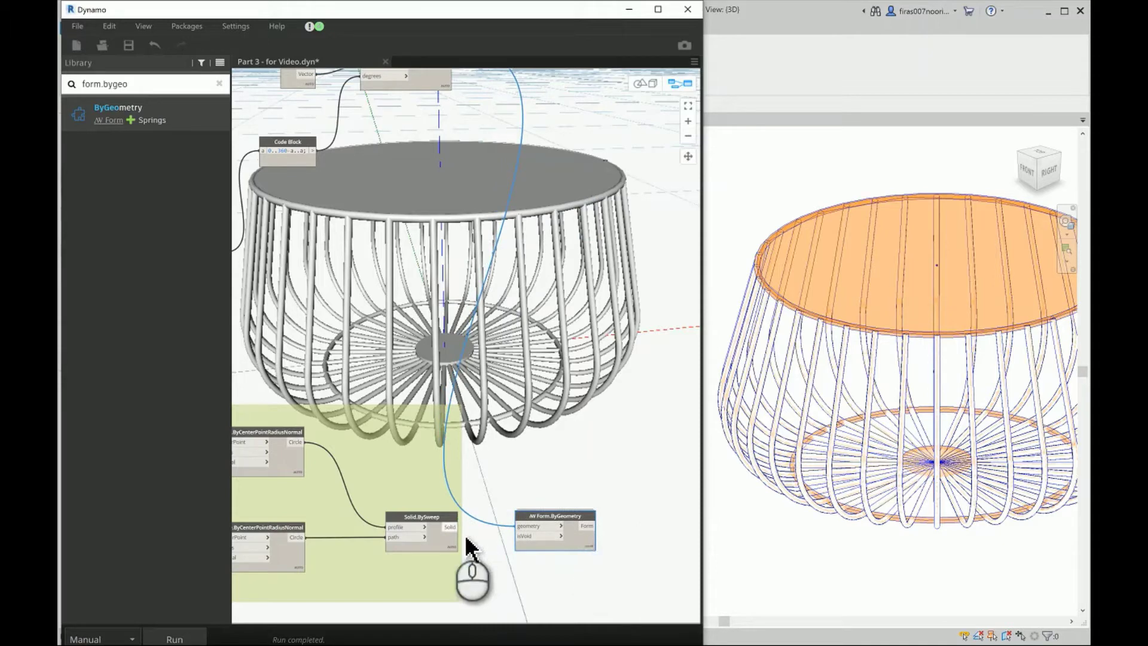
middle_drag(502, 592, 479, 338)
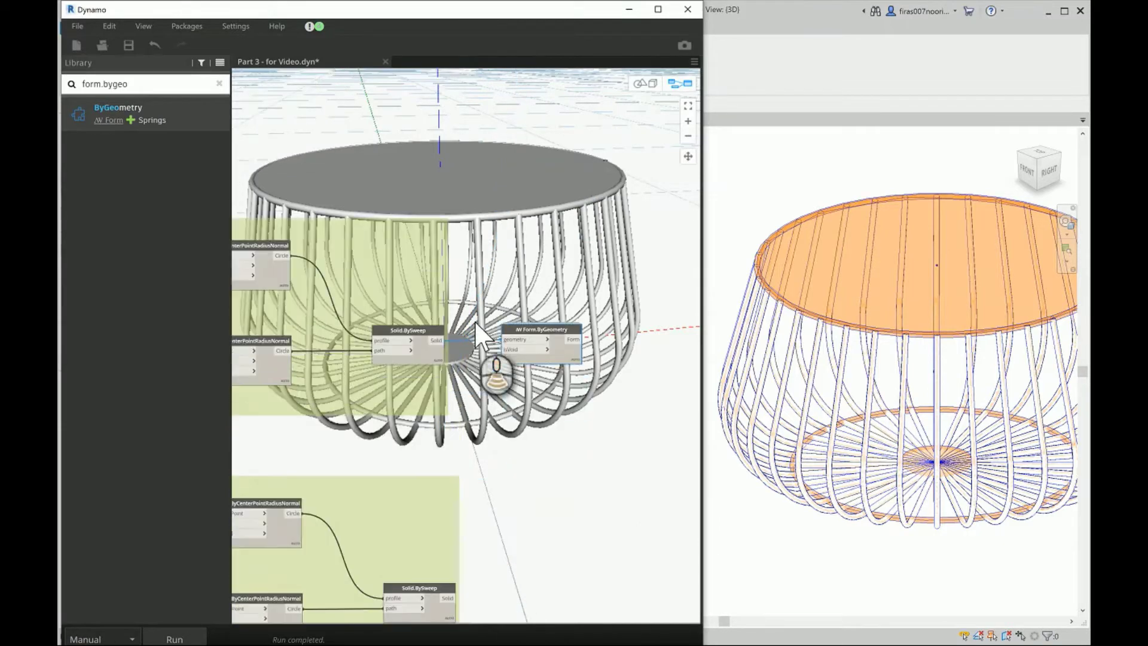
scroll(509, 305, down, 2)
drag(530, 296, 525, 488)
scroll(525, 488, up, 2)
drag(426, 461, 503, 470)
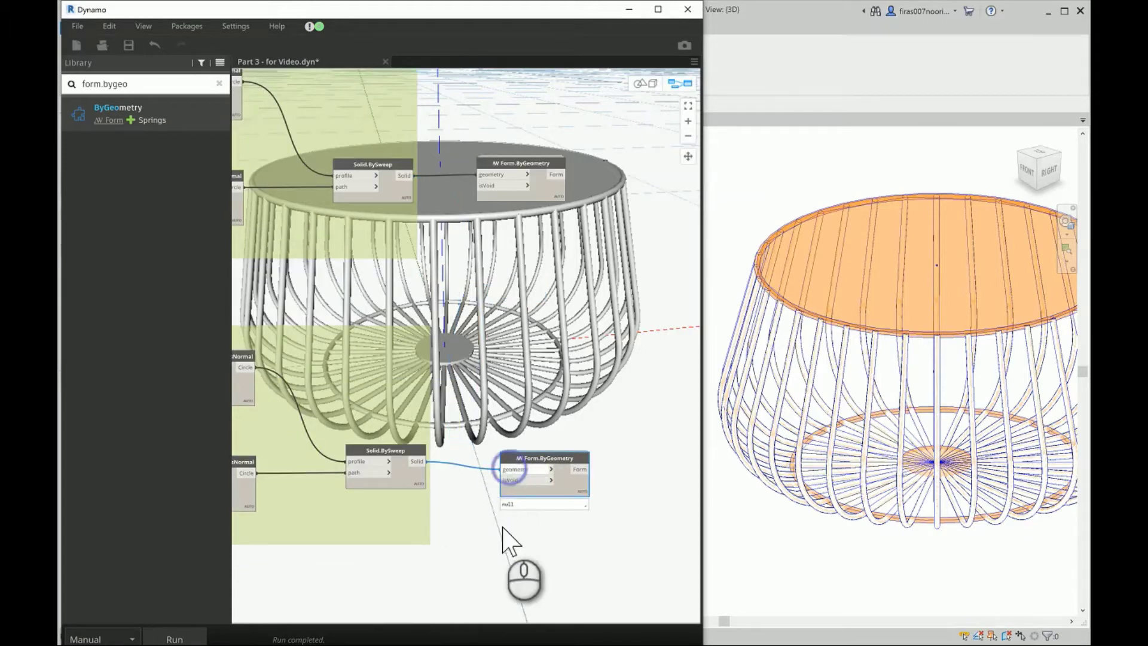
Step: Paste Form.ByGeometry copies and wire the upper and lower Cylinder outputs into them
middle_drag(496, 553, 500, 395)
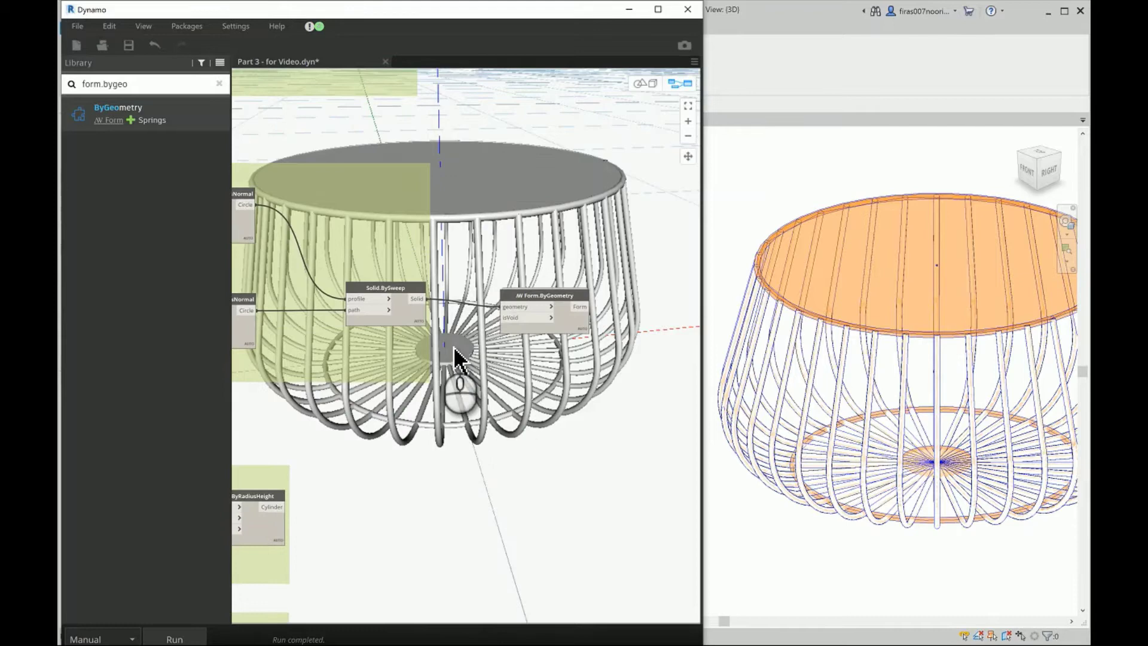
mouse_move(573, 319)
mouse_down()
mouse_move(535, 573)
mouse_move(571, 316)
mouse_up()
key(ctrl+v)
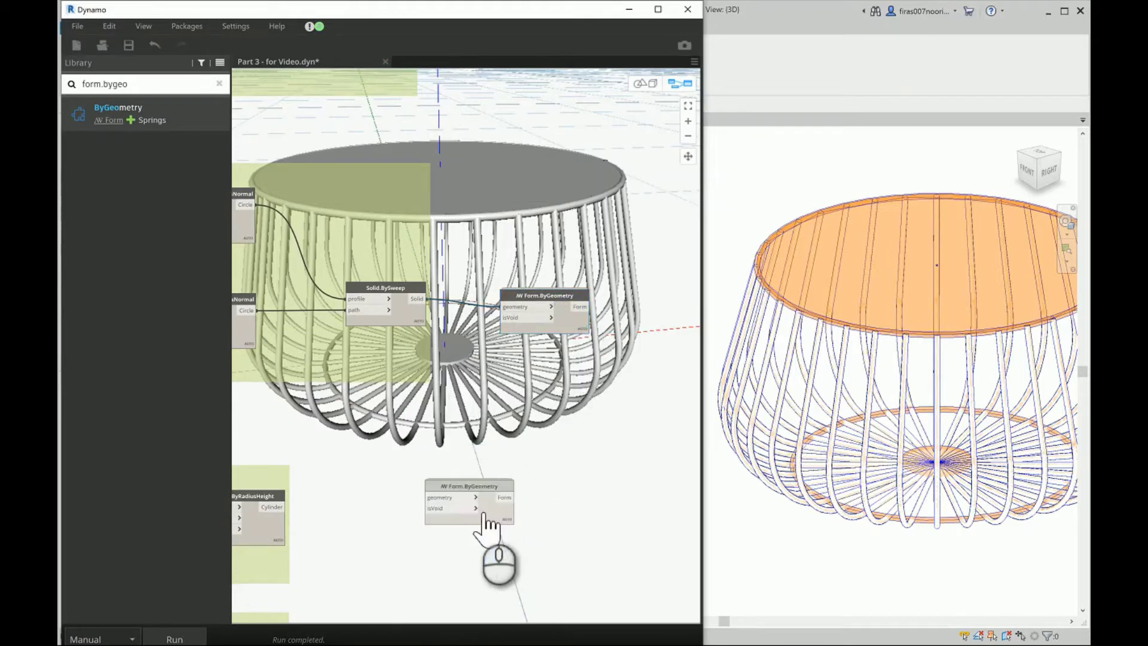
click(288, 508)
click(441, 502)
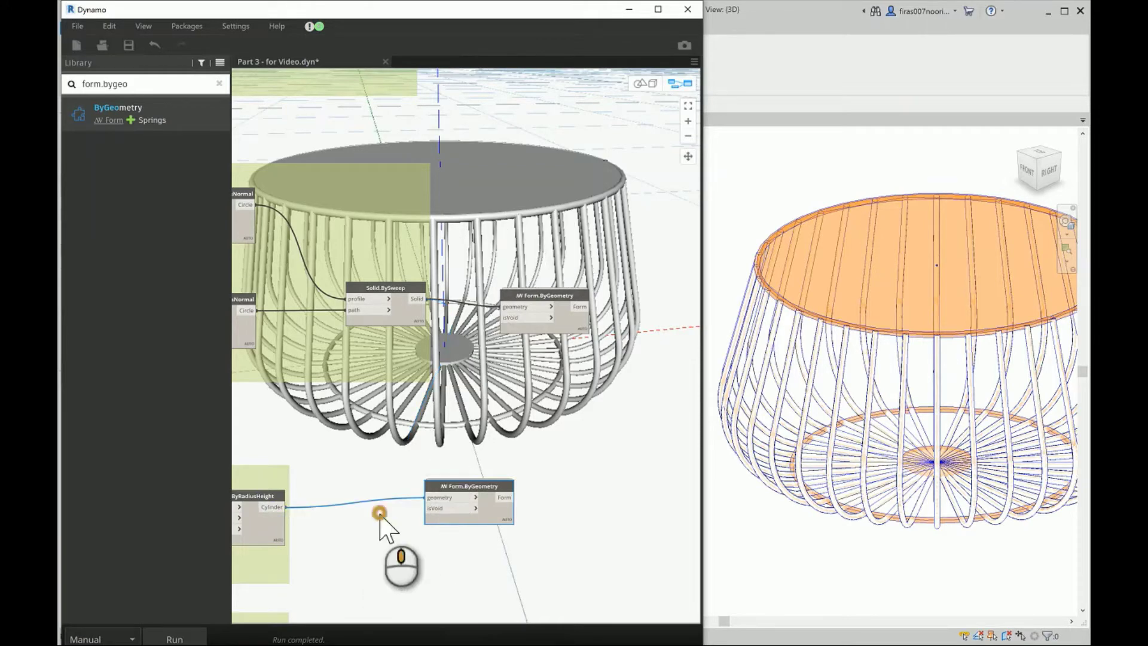
middle_drag(379, 512, 495, 434)
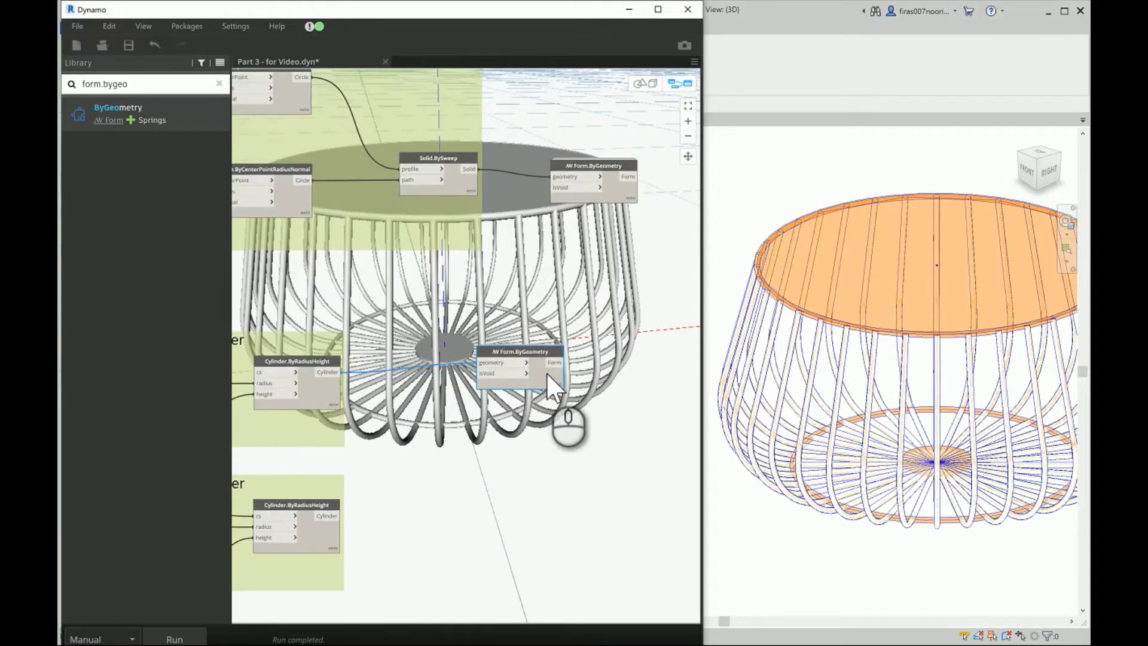
drag(504, 460, 507, 568)
drag(336, 515, 444, 517)
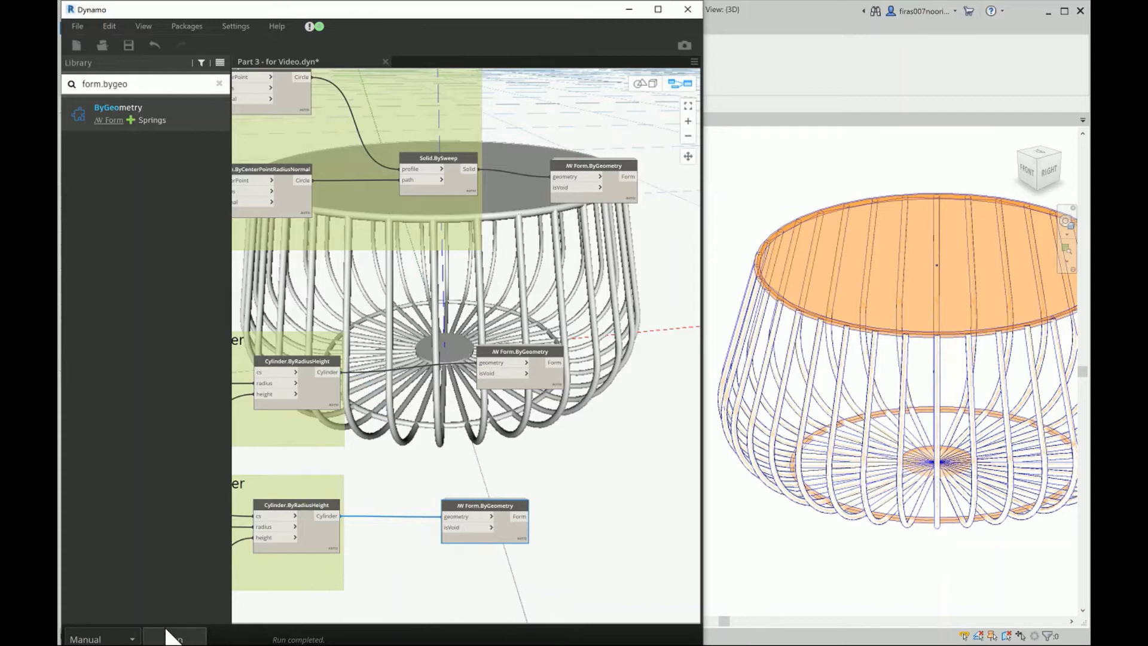
Step: Rerun the graph and orbit the Revit 3D view to see the whole table
click(488, 376)
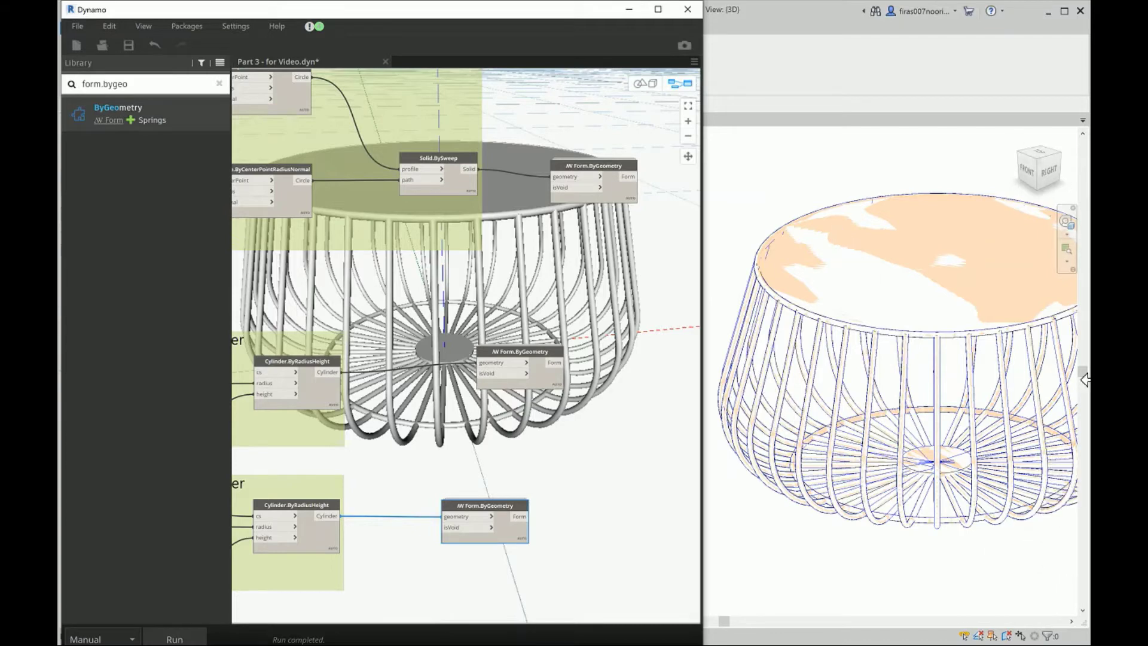
shift+middle_drag(1047, 396, 925, 412)
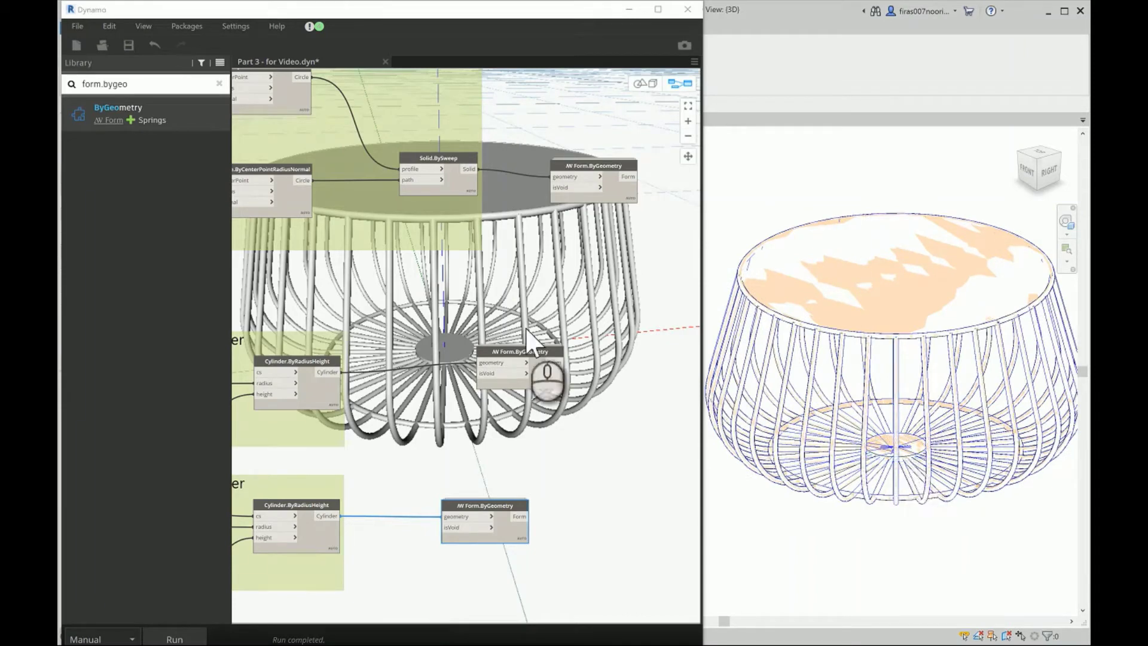
Step: Pan through the graph and paste a new wired node near the table-top group
scroll(407, 329, down, 3)
scroll(446, 368, down, 2)
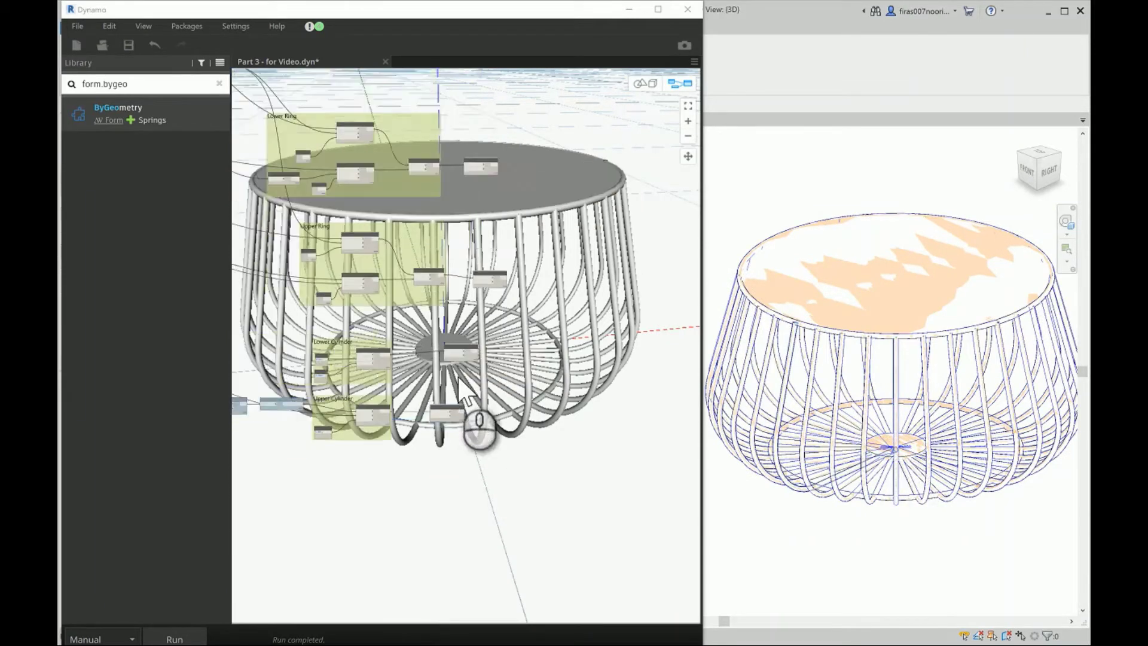
drag(425, 451, 565, 384)
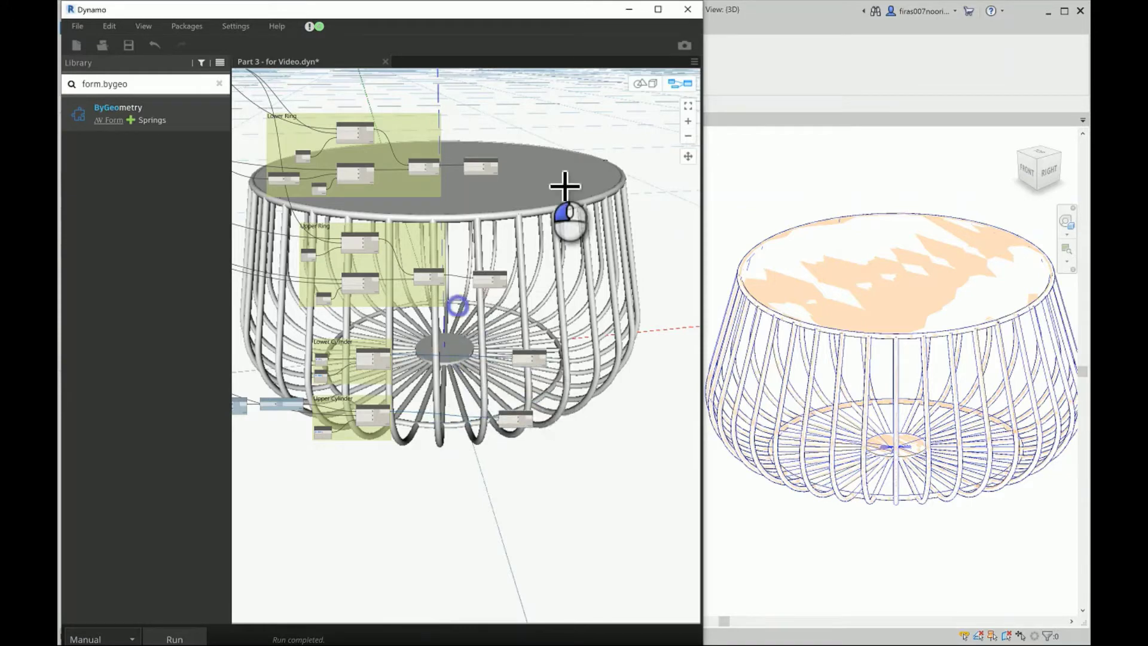
drag(564, 185, 504, 176)
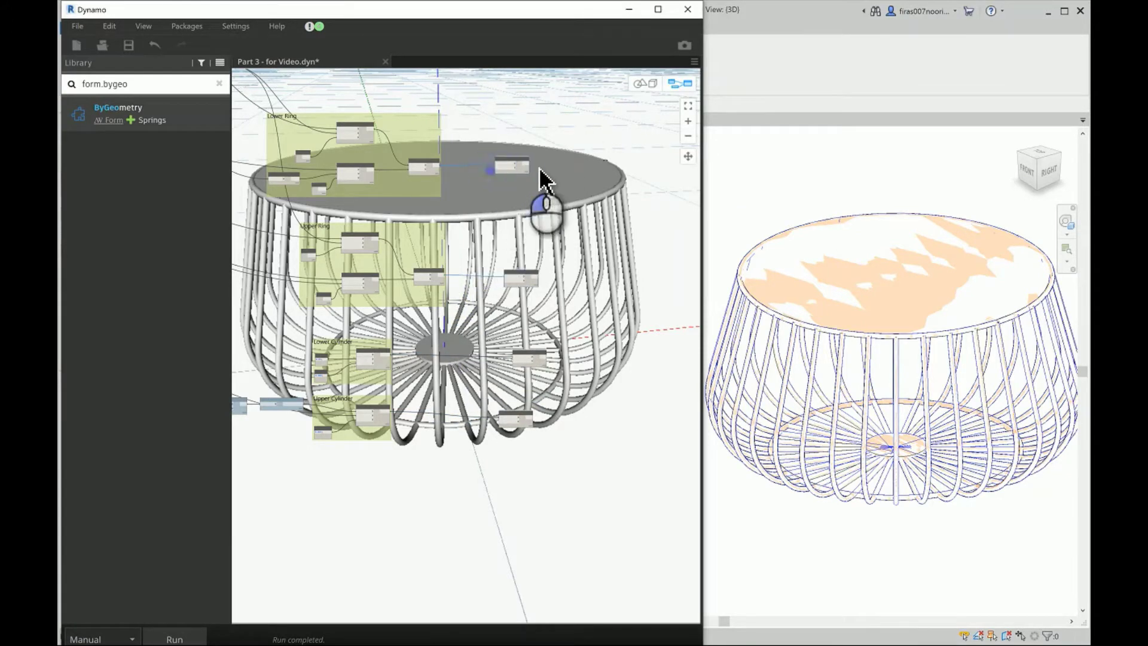
middle_drag(544, 134, 526, 155)
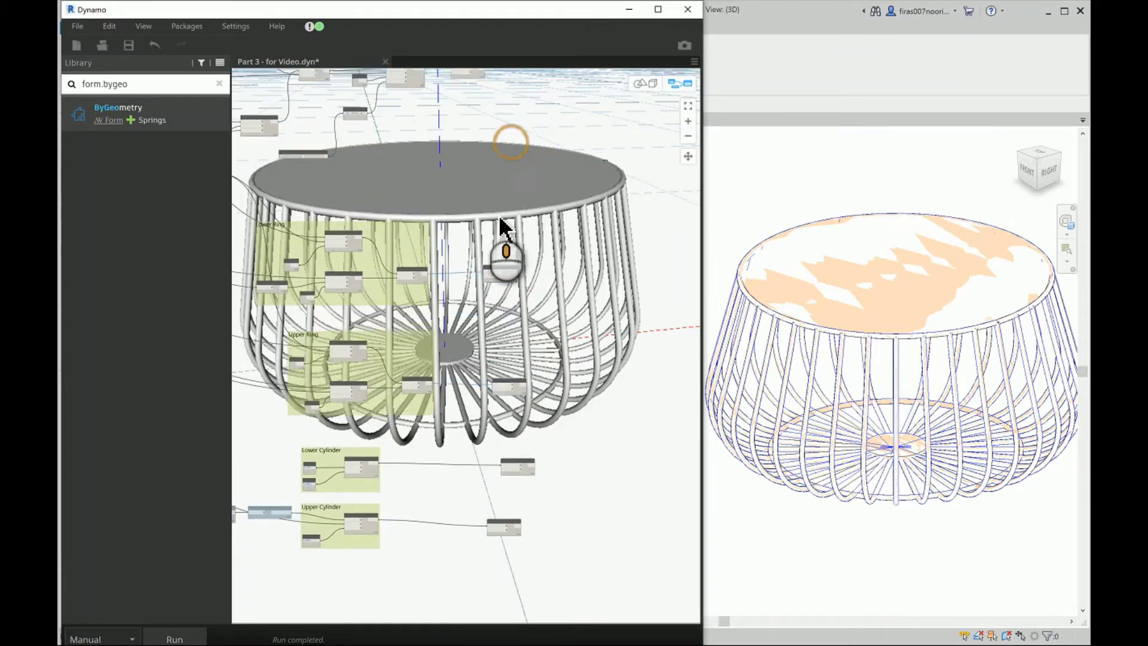
middle_drag(502, 231, 512, 205)
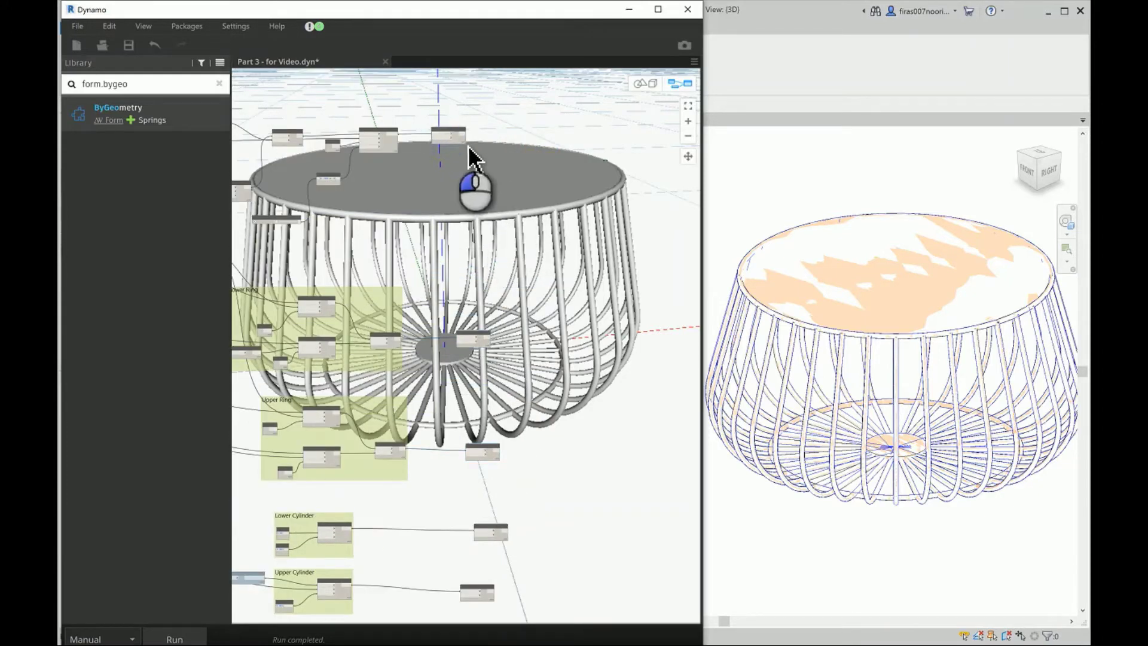
click(486, 148)
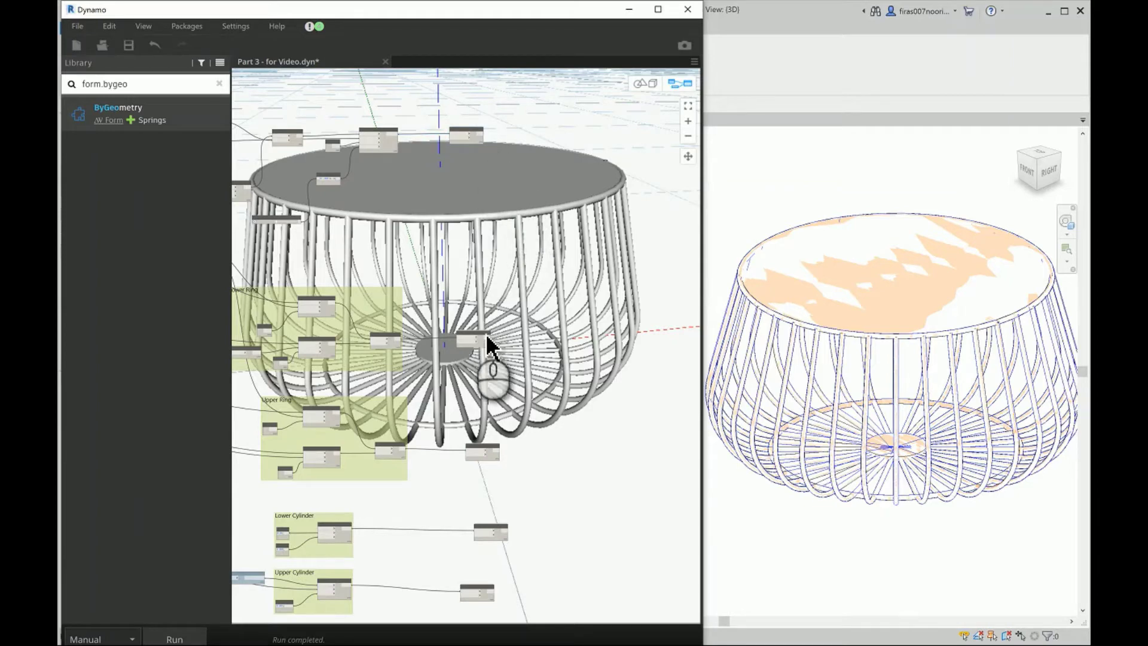
middle_click(507, 512)
middle_drag(525, 407, 526, 513)
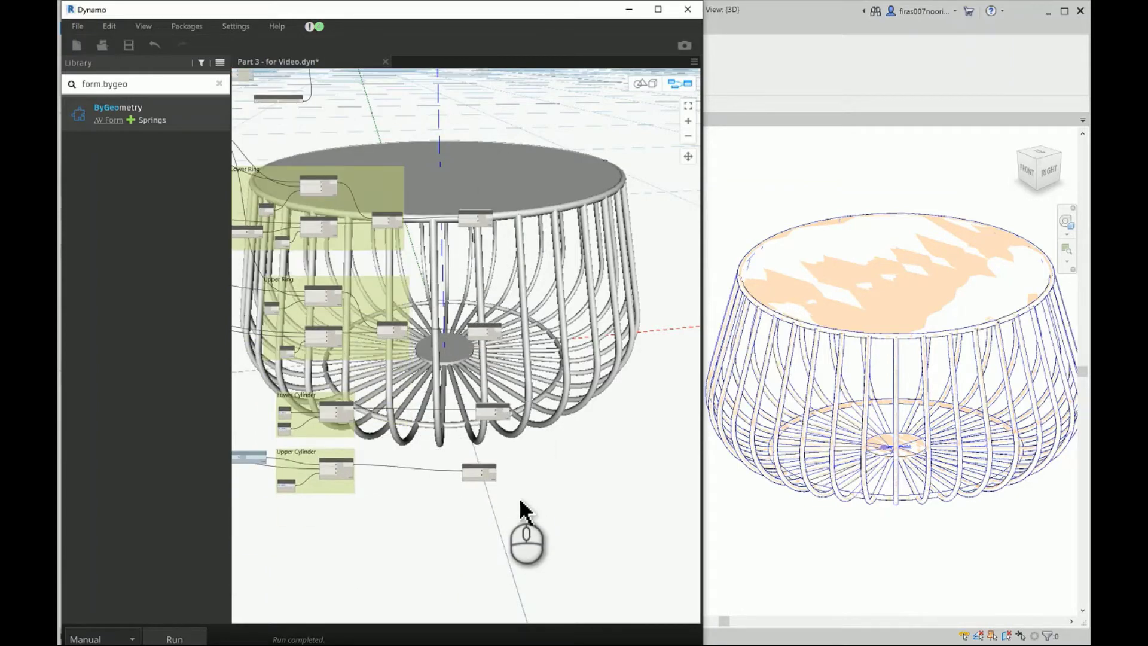
middle_drag(520, 149, 510, 256)
middle_click(494, 142)
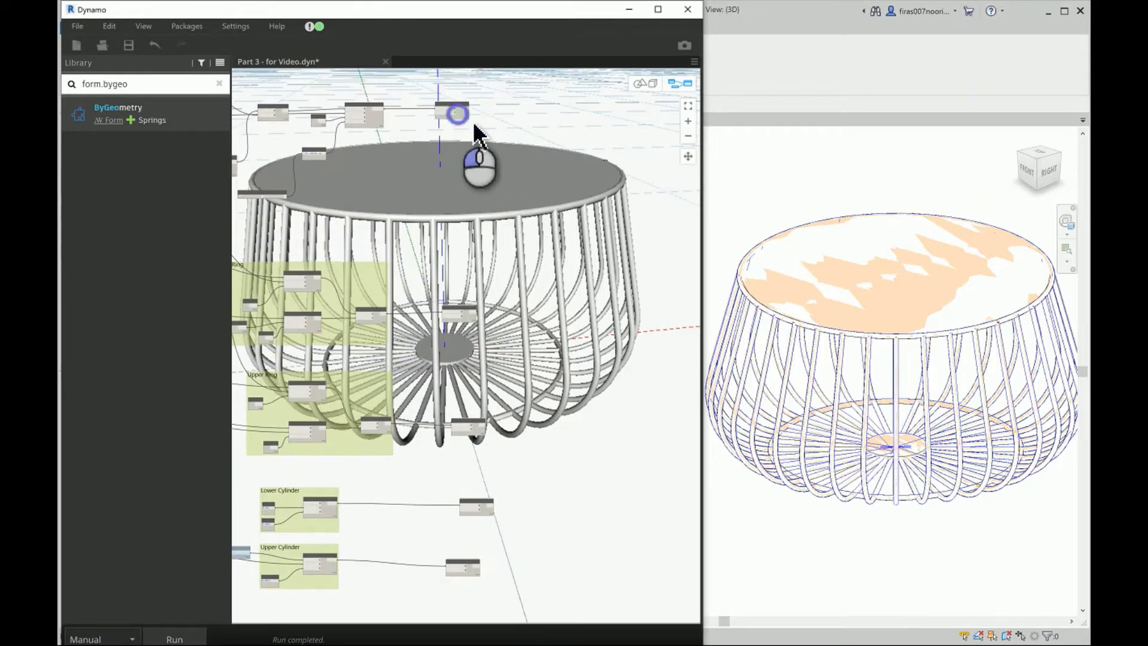
key(ctrl+v)
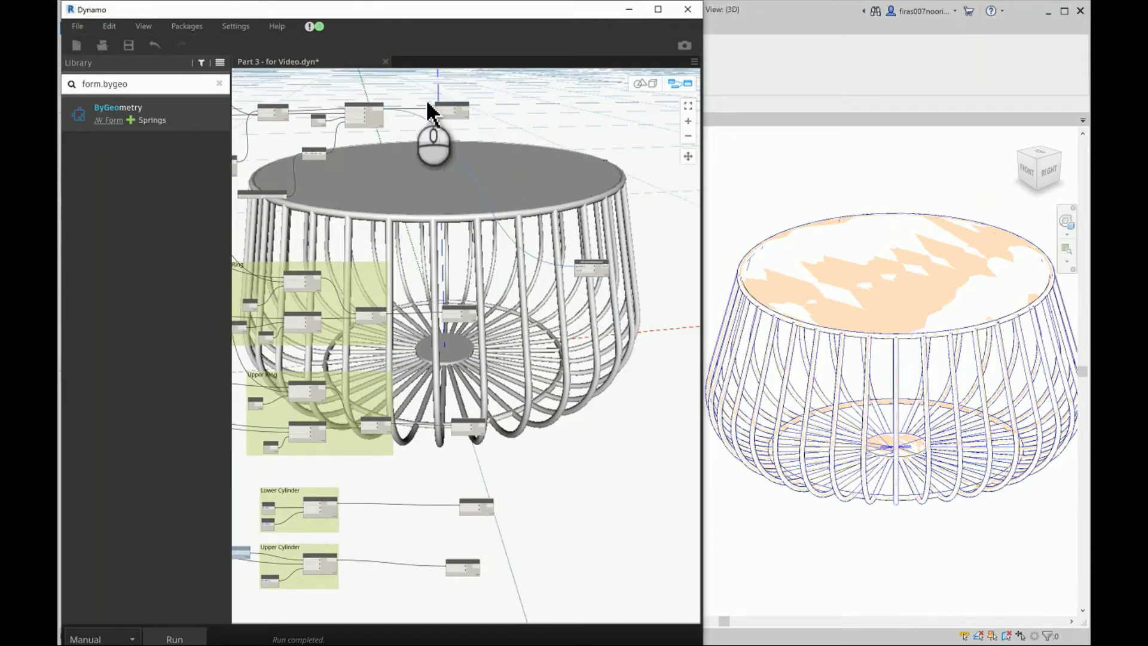
Step: Box-select the standalone Form.ByGeometry nodes and delete them
drag(425, 95, 520, 600)
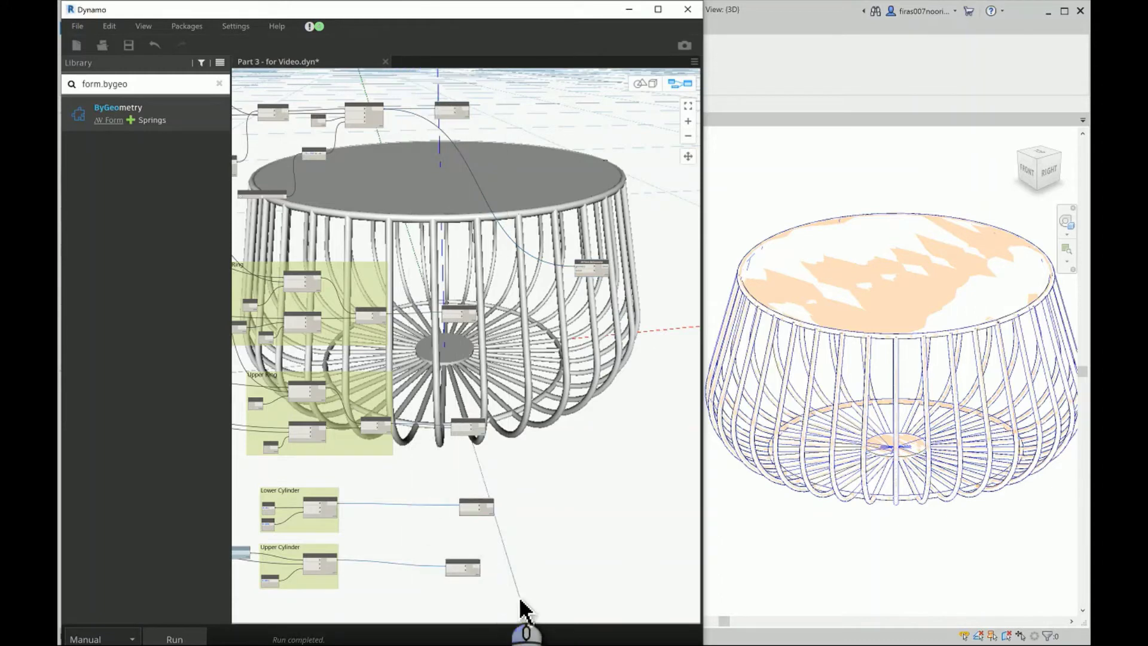
key(Delete)
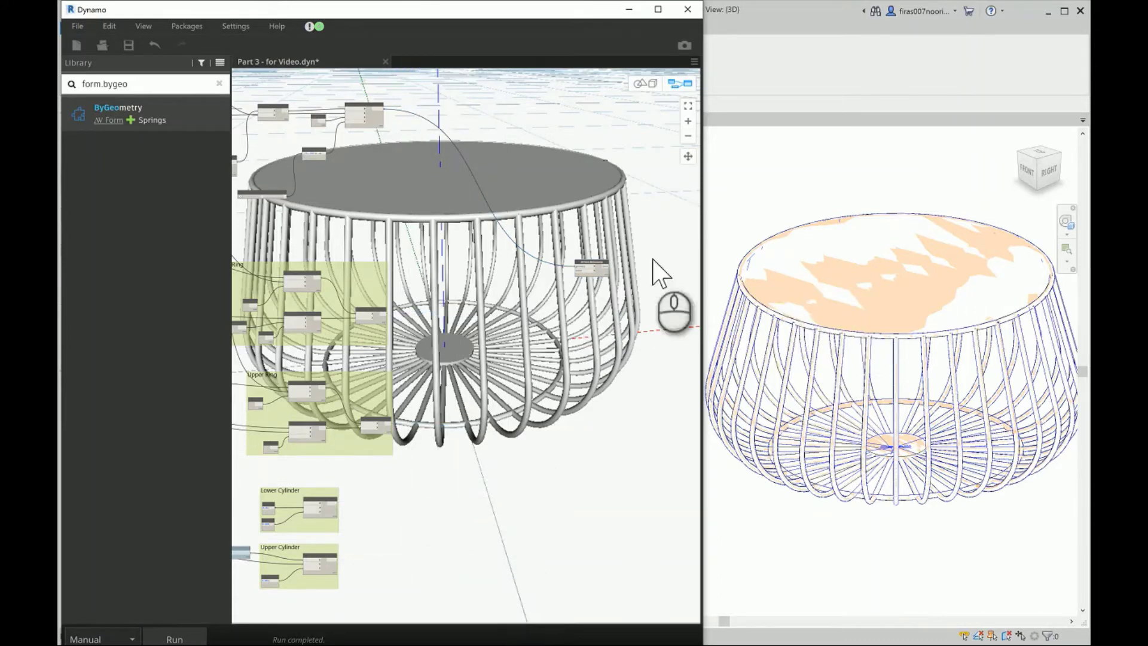
click(513, 265)
scroll(514, 272, up, 2)
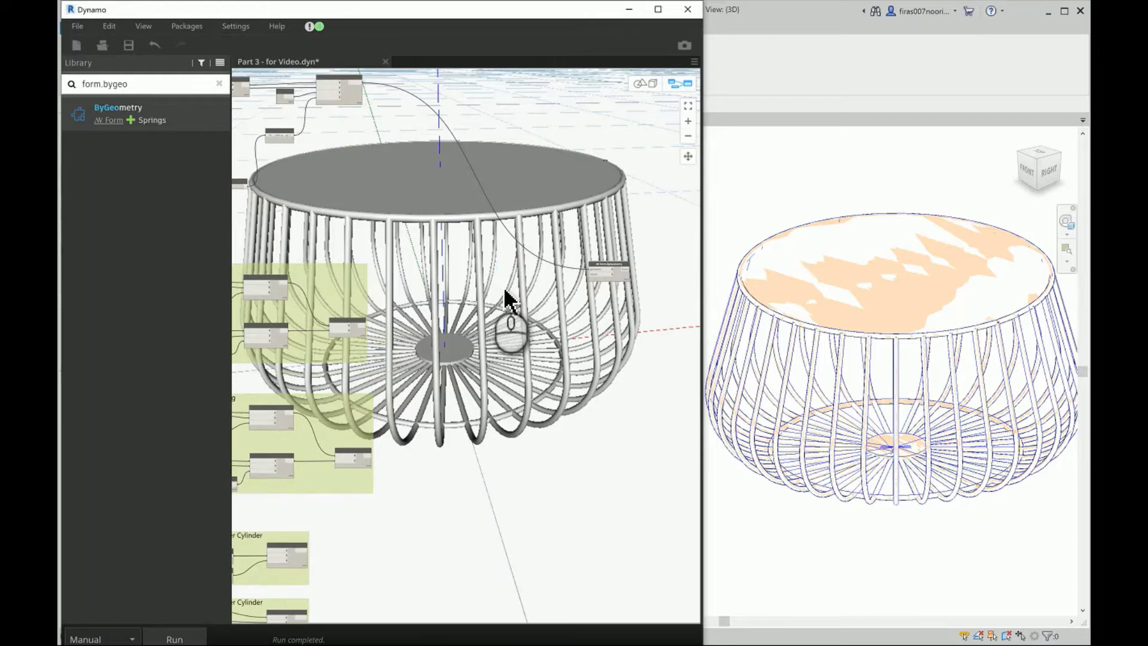
Step: Add a List Create node and place it beside the sweep nodes
right_click(505, 294)
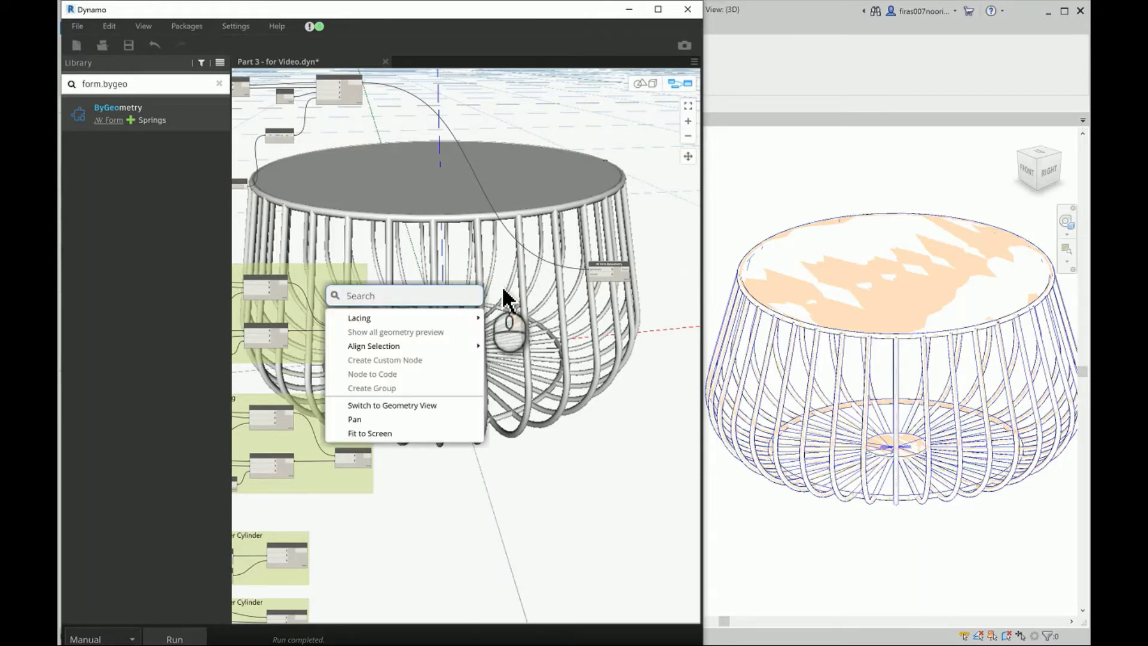
text(lis)
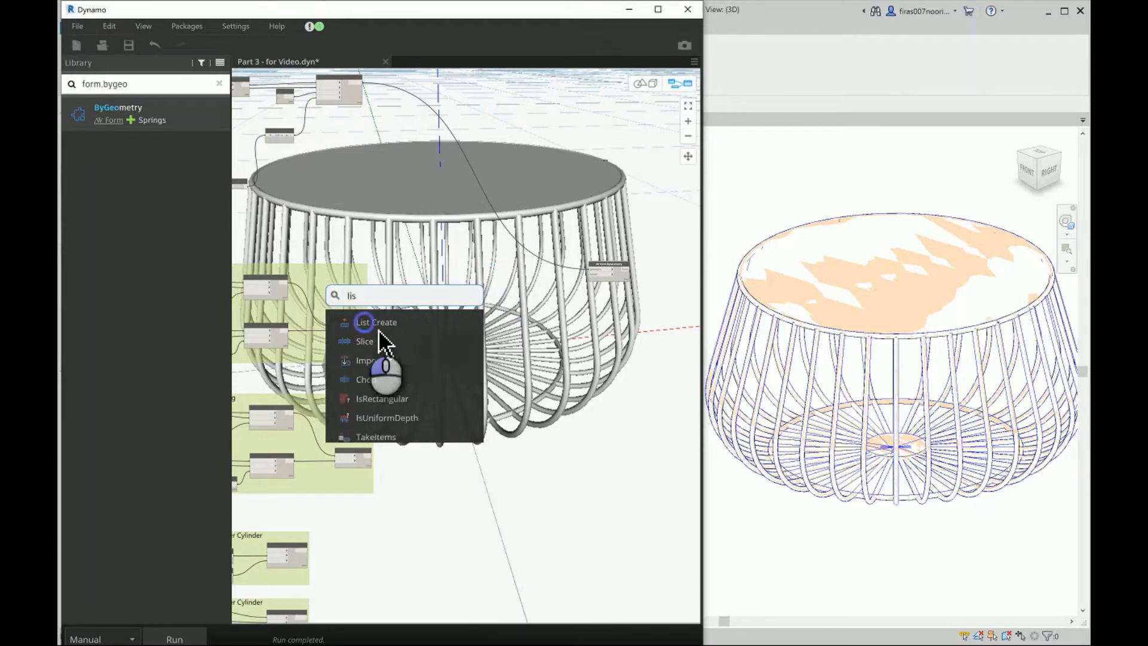
click(366, 322)
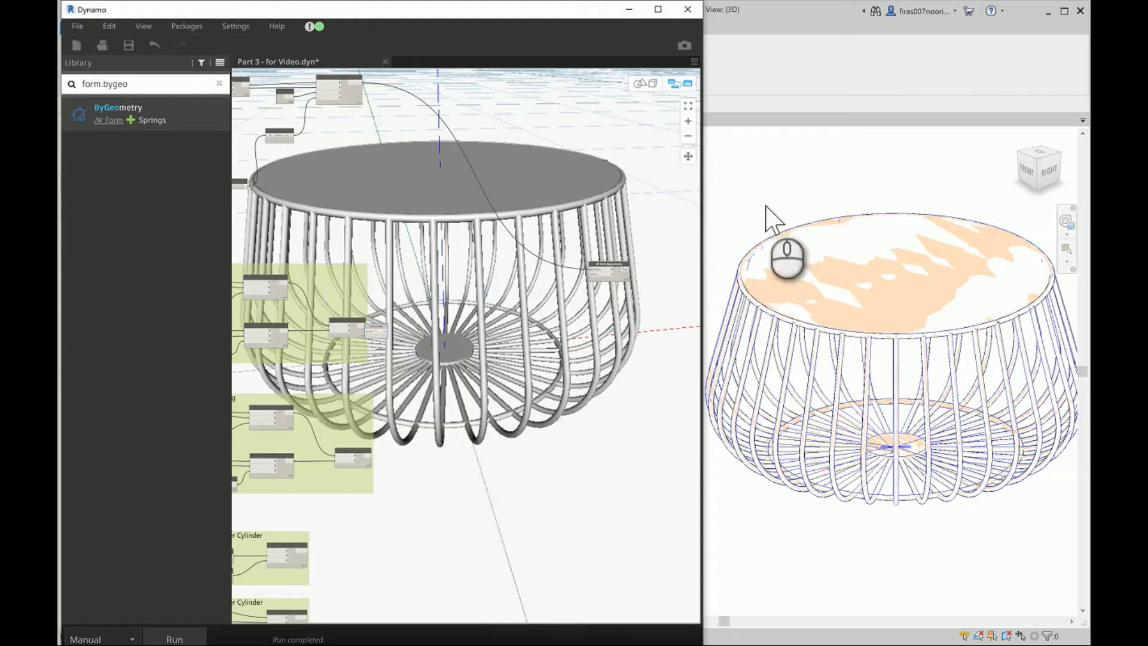
drag(713, 163, 1039, 527)
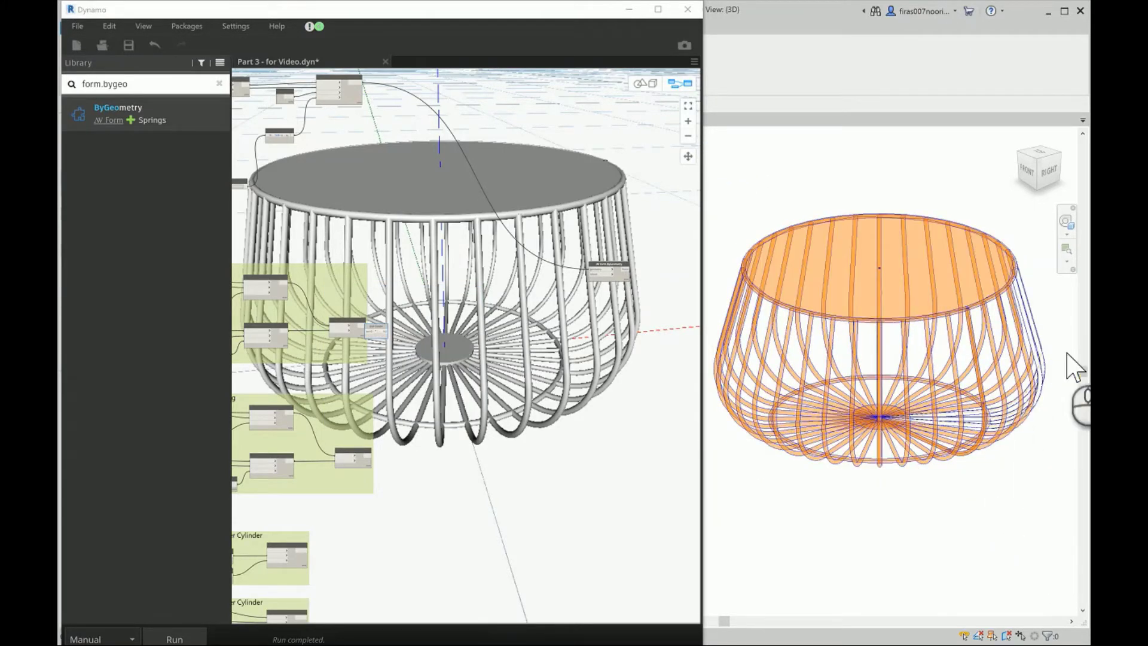
drag(1035, 277, 902, 456)
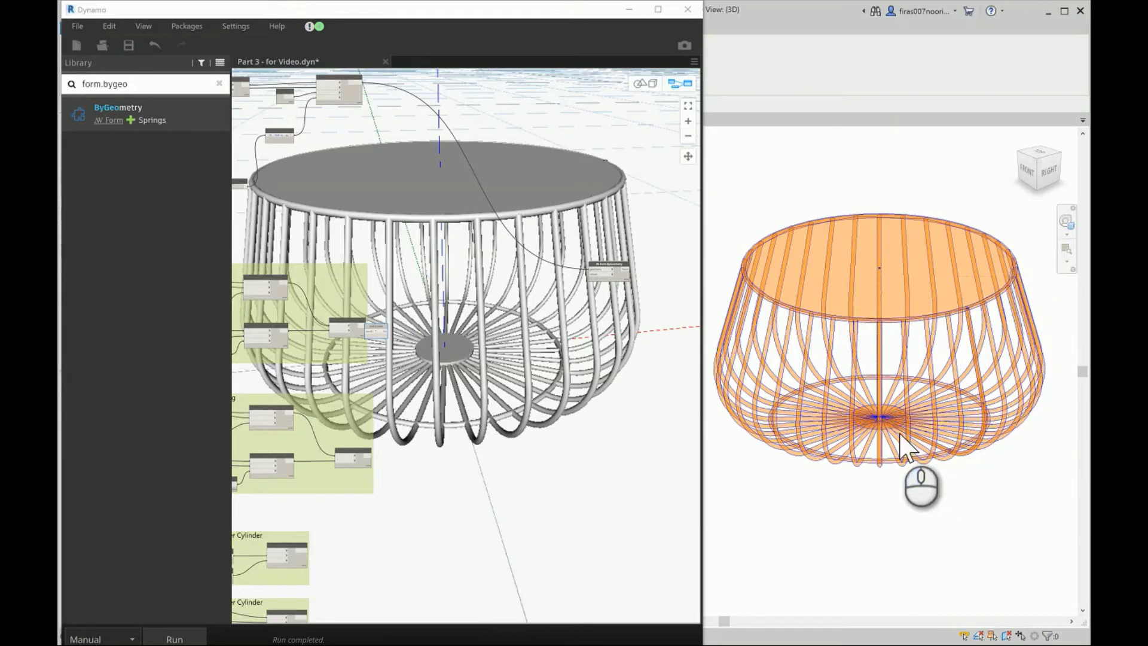
scroll(415, 335, up, 2)
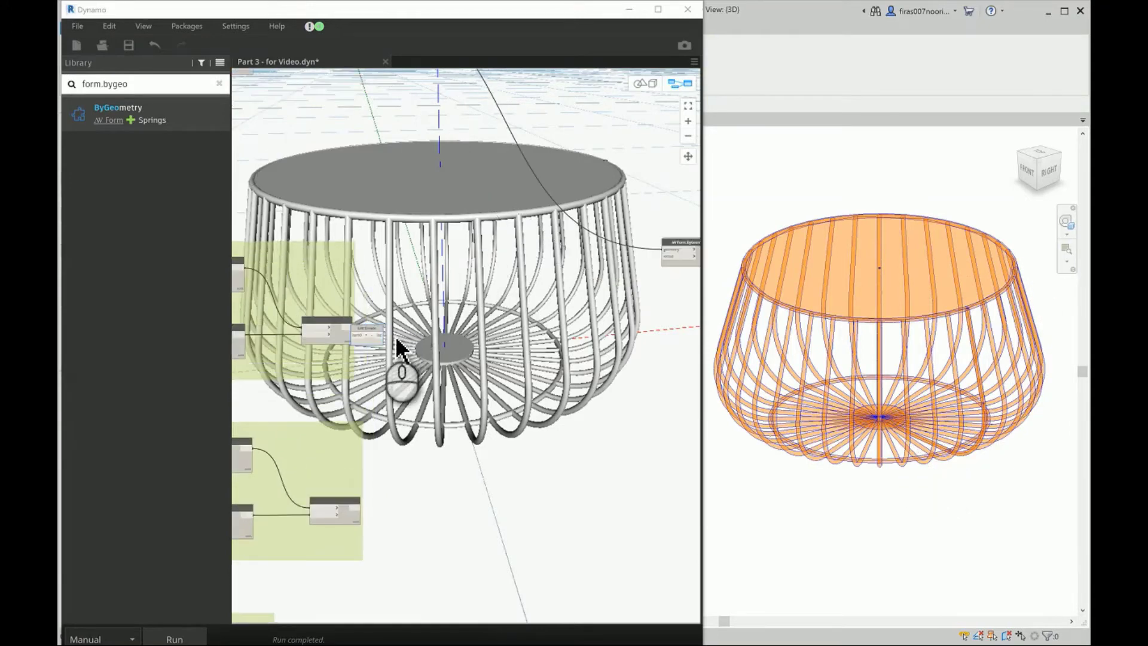
drag(375, 328, 542, 269)
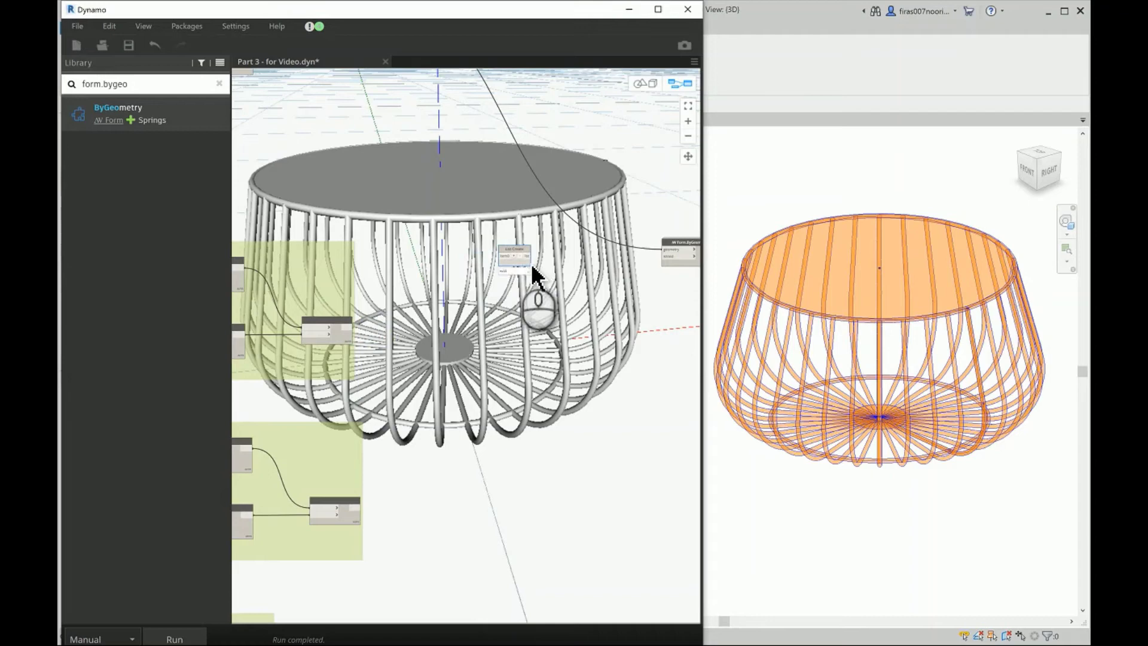
Step: Wire the three swept solids into List Create's item0, item1 and item2
scroll(428, 230, down, 3)
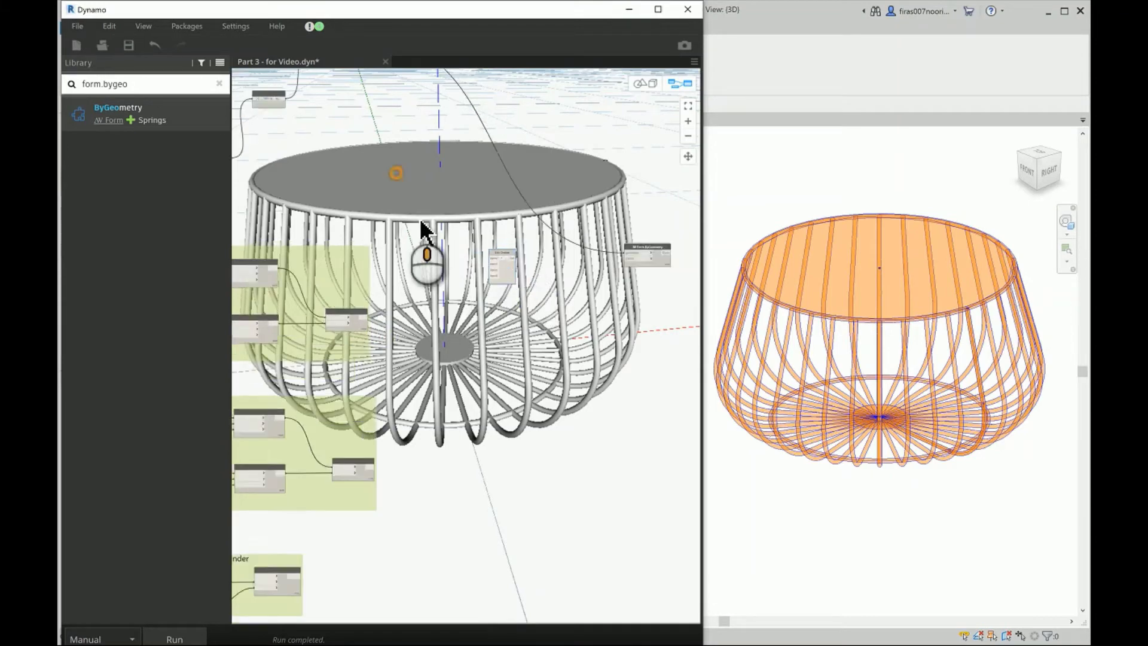
click(390, 130)
scroll(466, 313, up, 4)
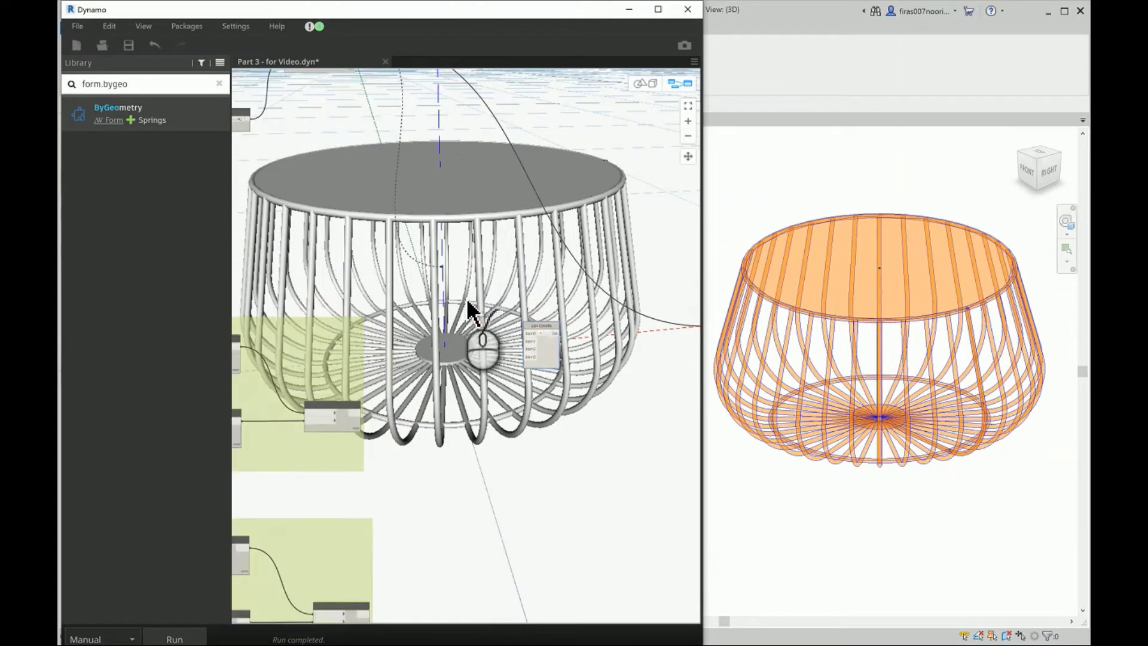
click(562, 354)
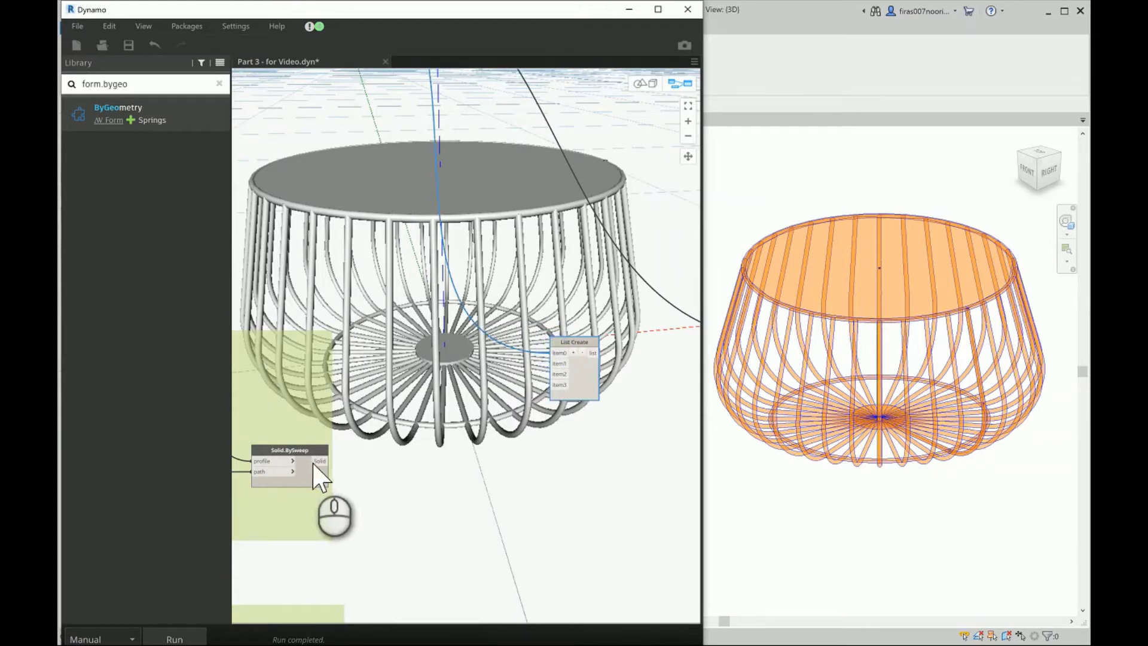
click(327, 461)
click(559, 363)
middle_drag(456, 512, 383, 538)
click(378, 513)
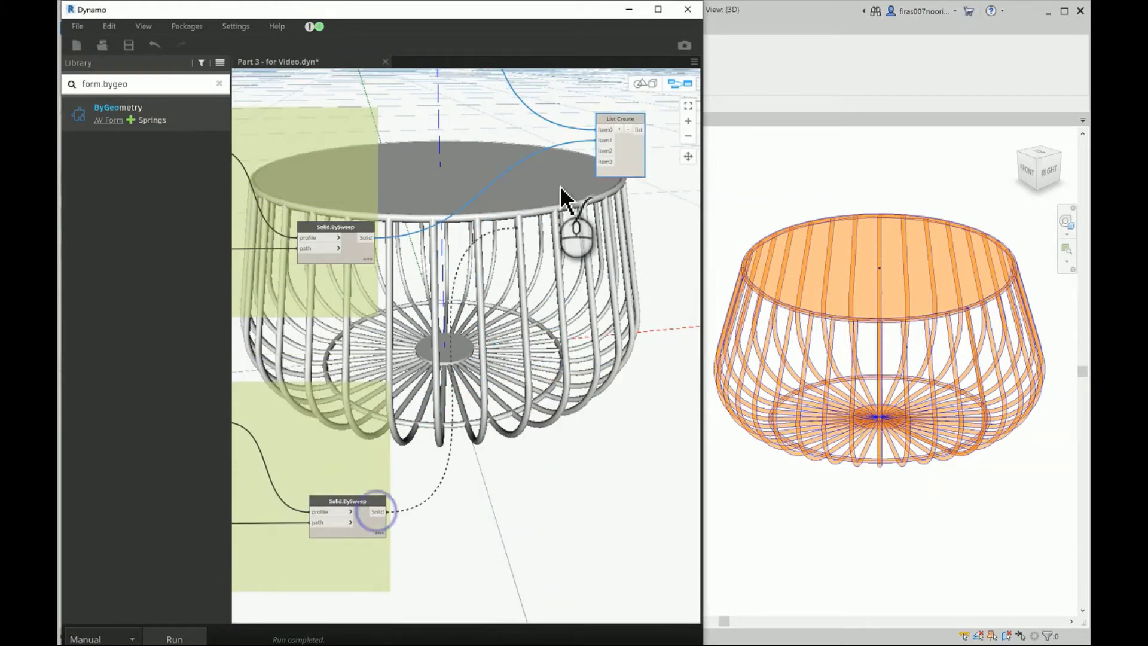
click(601, 151)
Step: Wire the upper cylinder to item3, add a fifth input, and wire the lower cylinder to item4
middle_drag(568, 474, 315, 510)
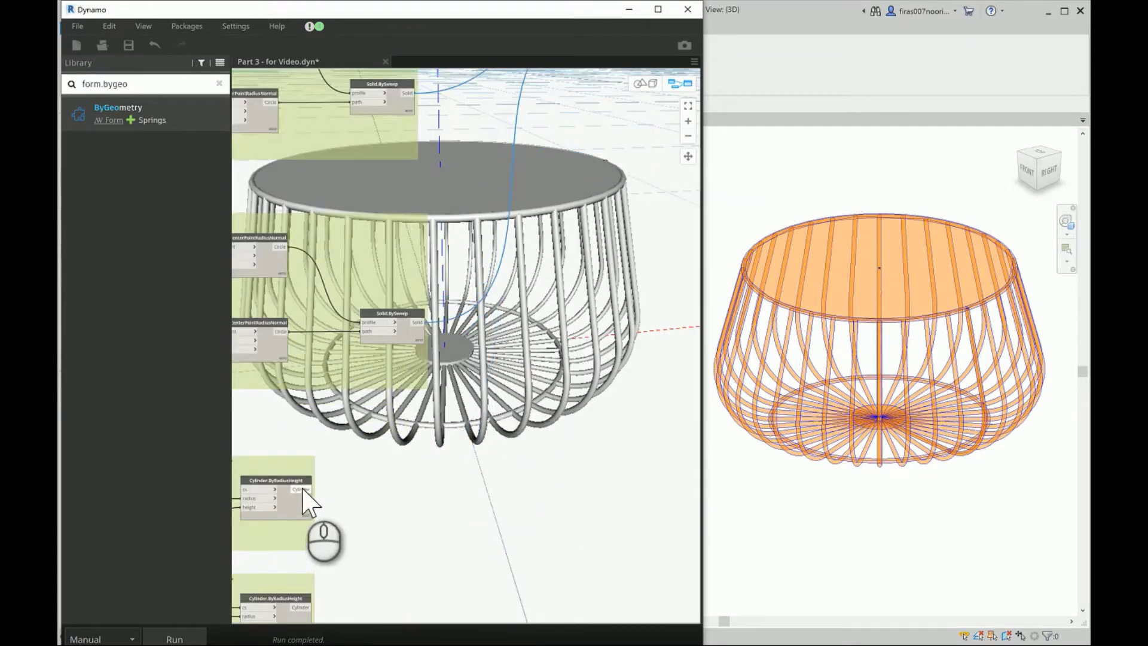
click(303, 491)
scroll(441, 410, down, 2)
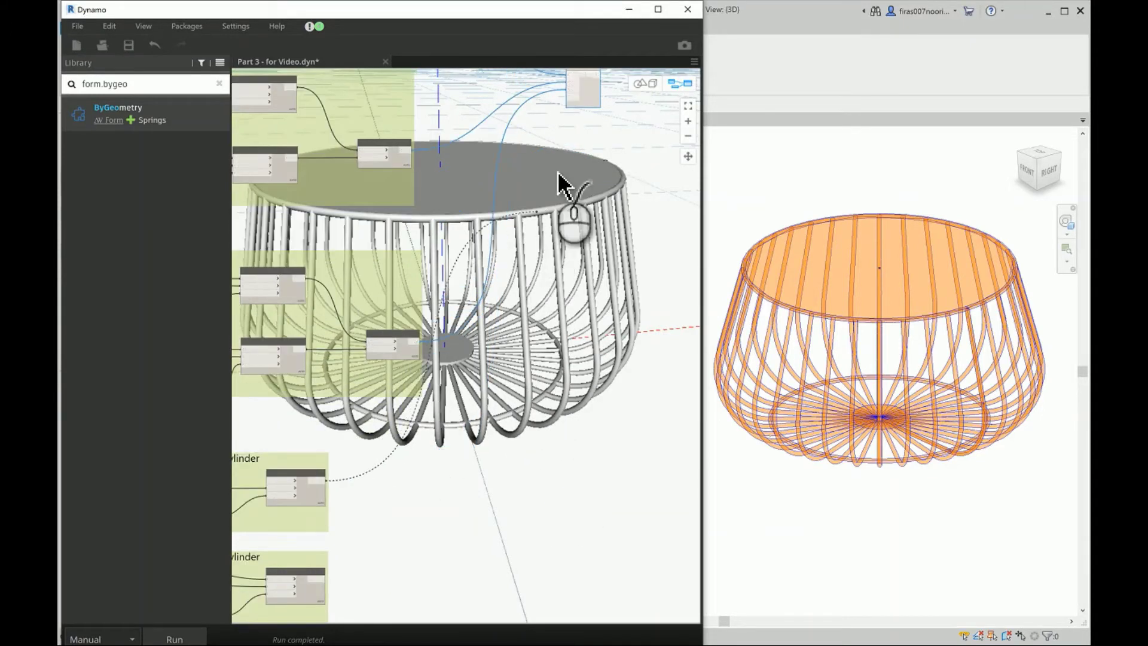
click(567, 96)
scroll(569, 142, up, 3)
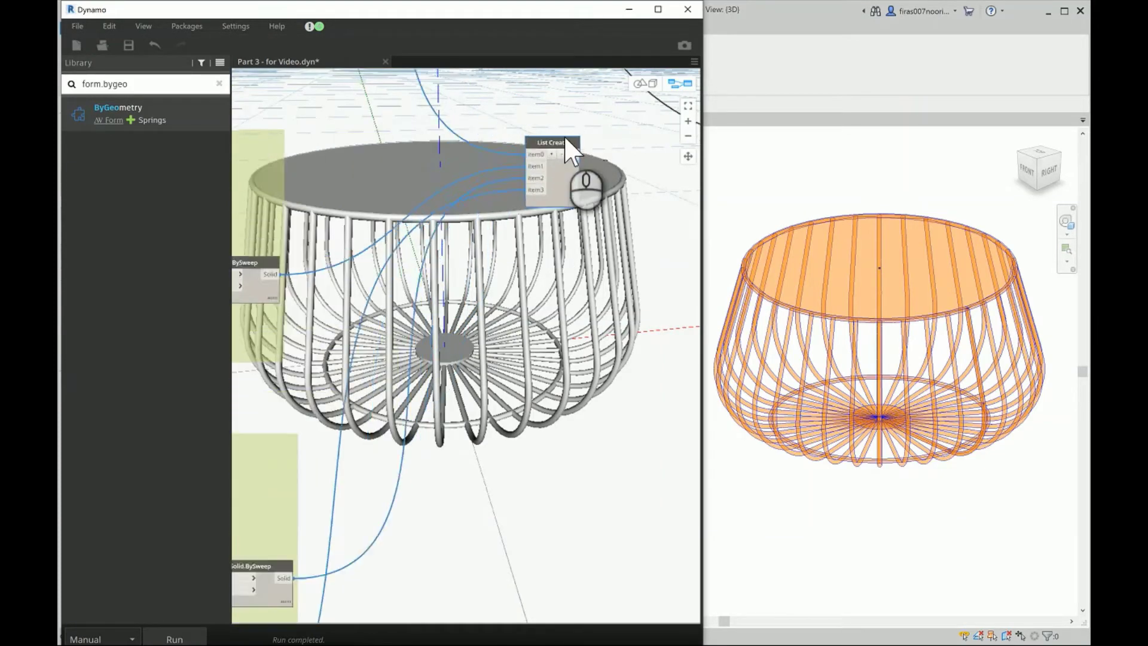
click(551, 154)
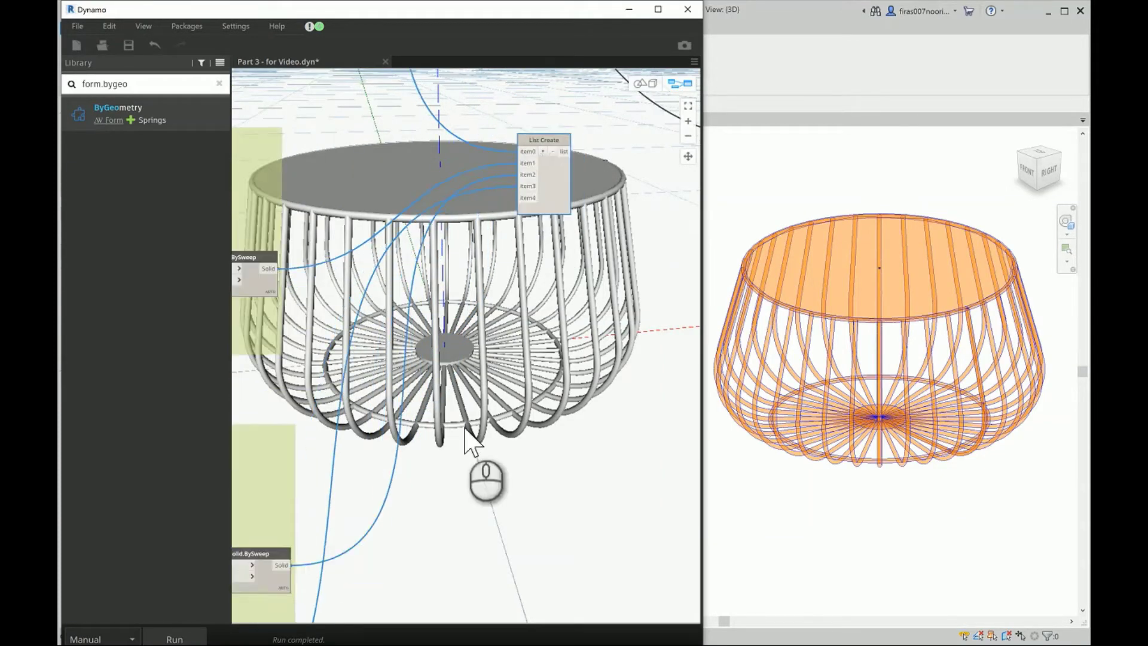
scroll(526, 334, down, 2)
scroll(456, 512, up, 2)
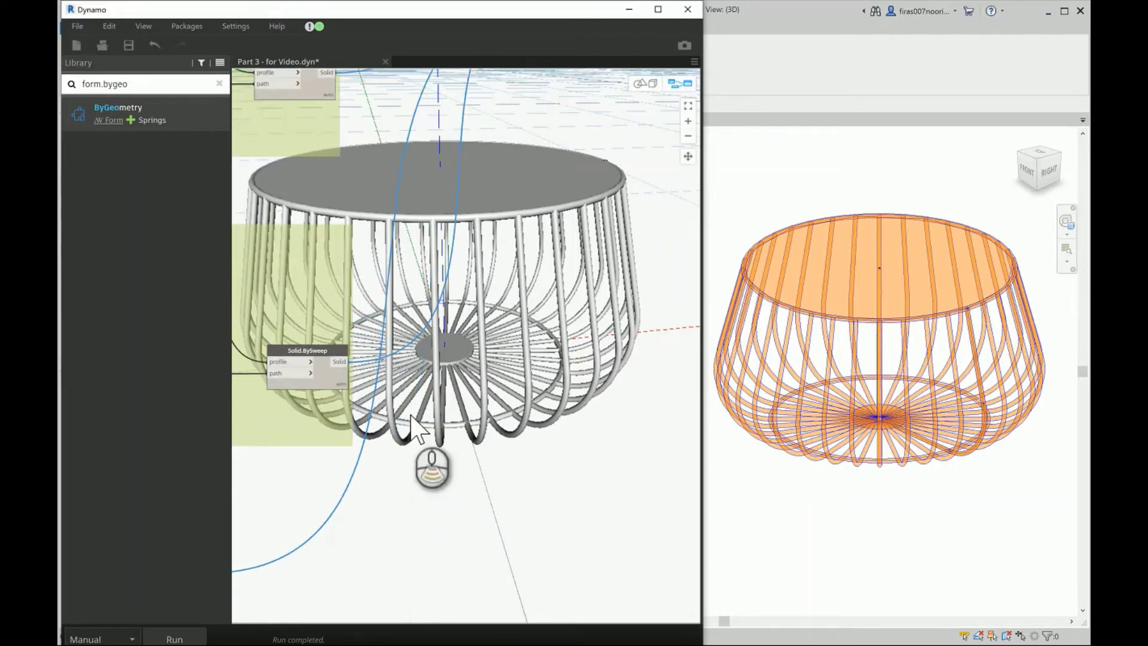
scroll(411, 417, down, 2)
middle_drag(325, 536, 363, 461)
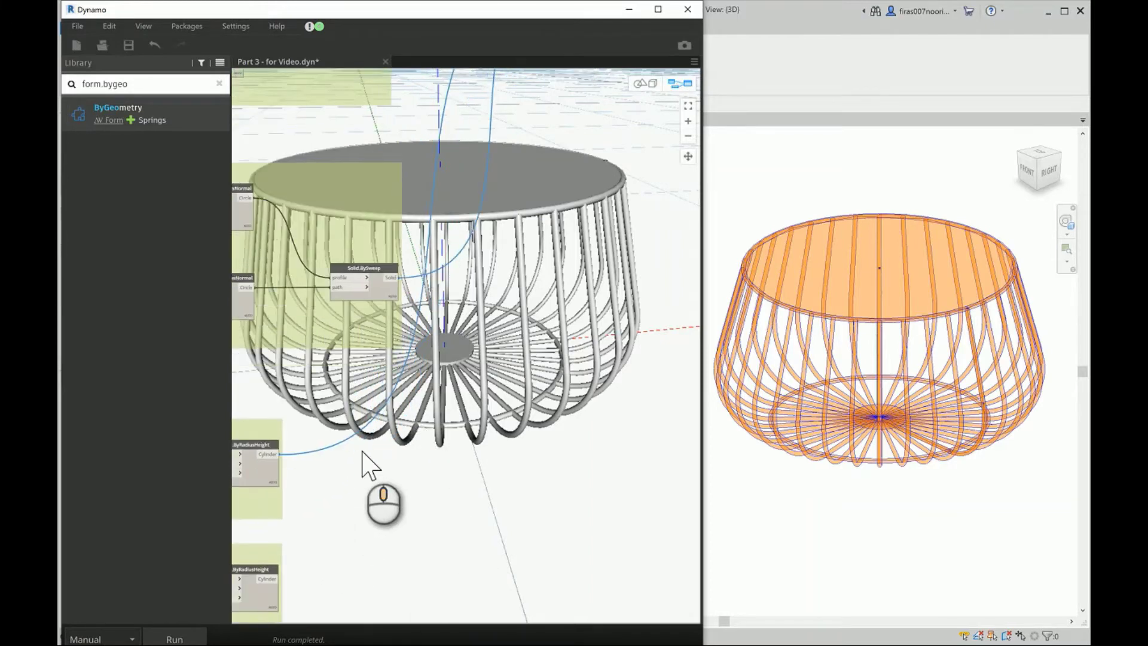
click(271, 575)
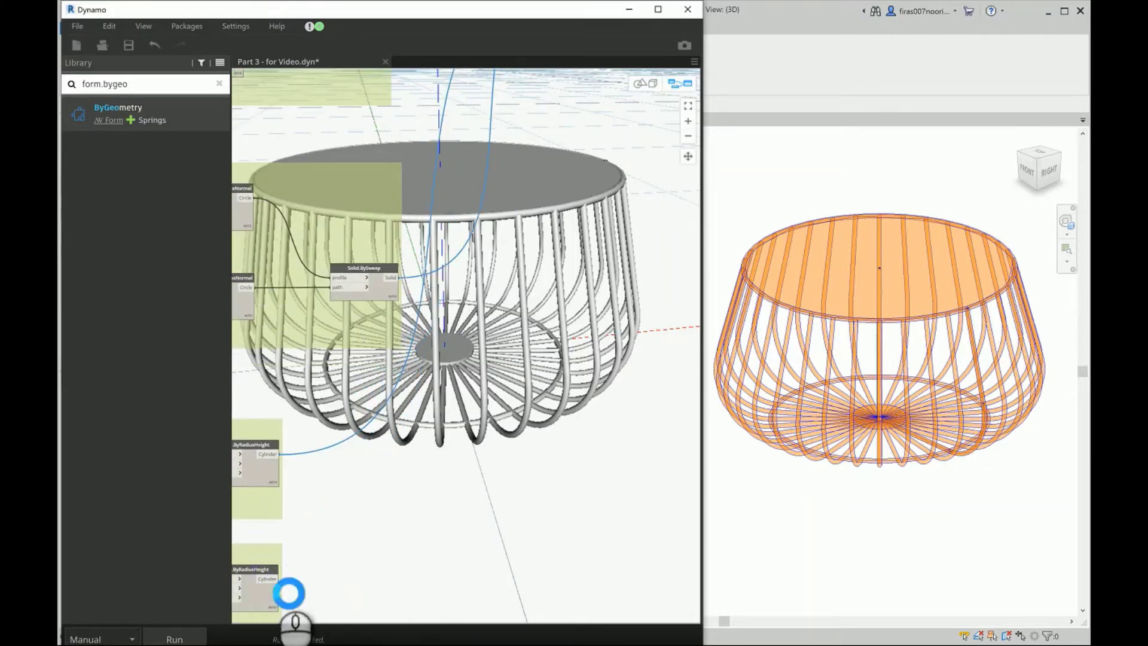
scroll(468, 414, down, 3)
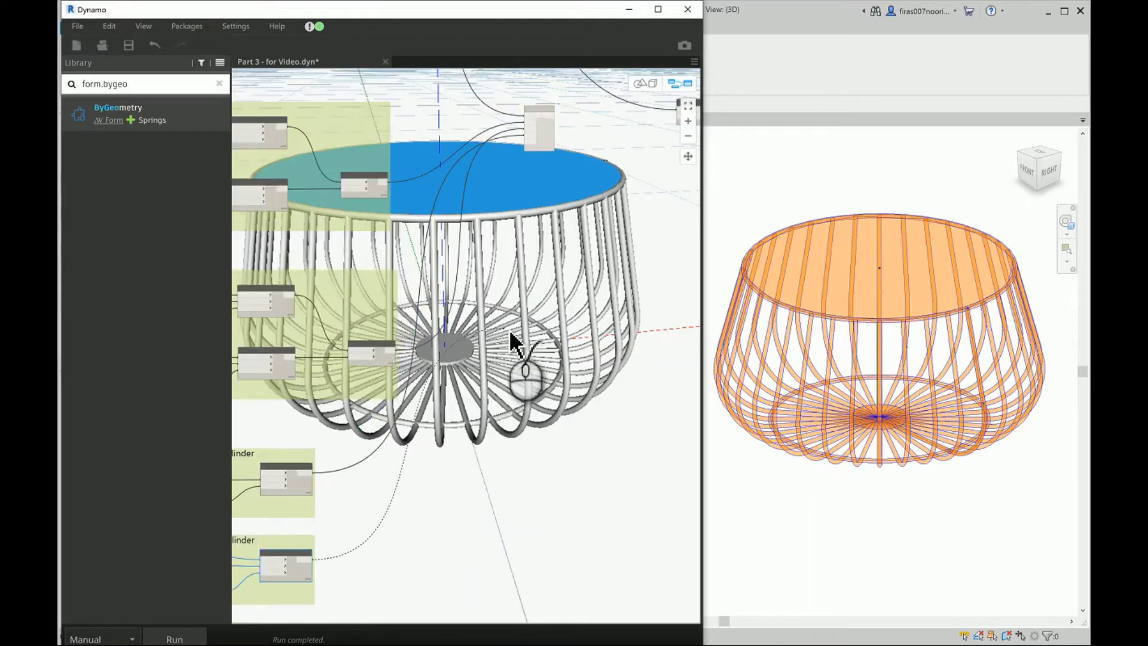
scroll(474, 469, up, 5)
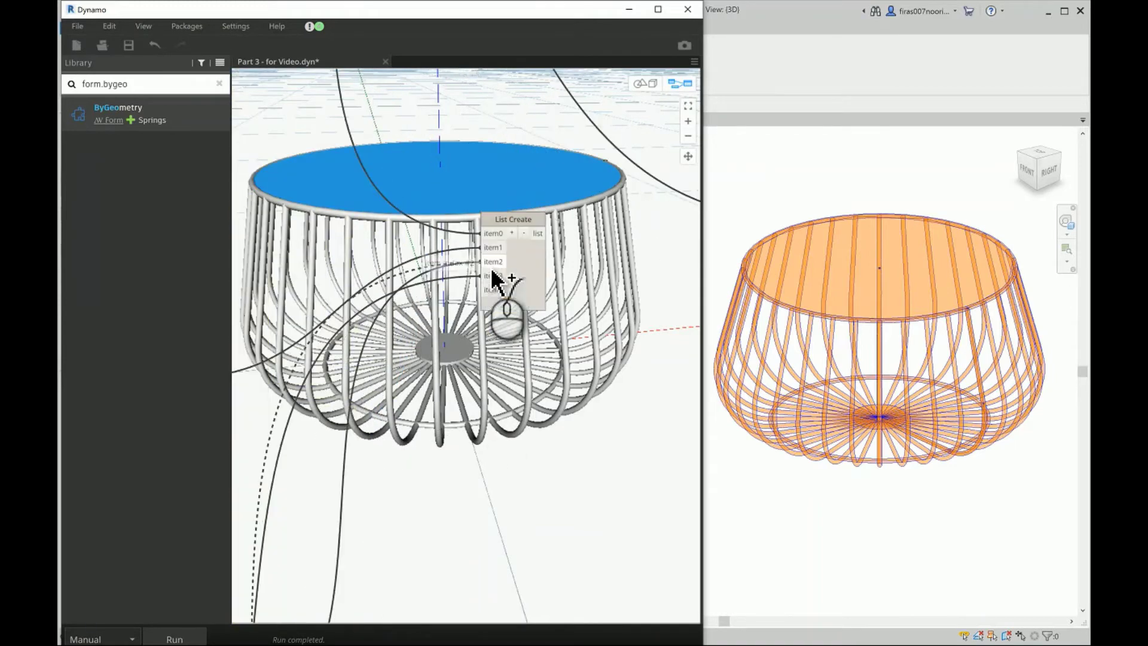
click(489, 290)
Step: Feed the five-item list into Form.ByGeometry's geometry input and run the graph
middle_drag(480, 314, 446, 352)
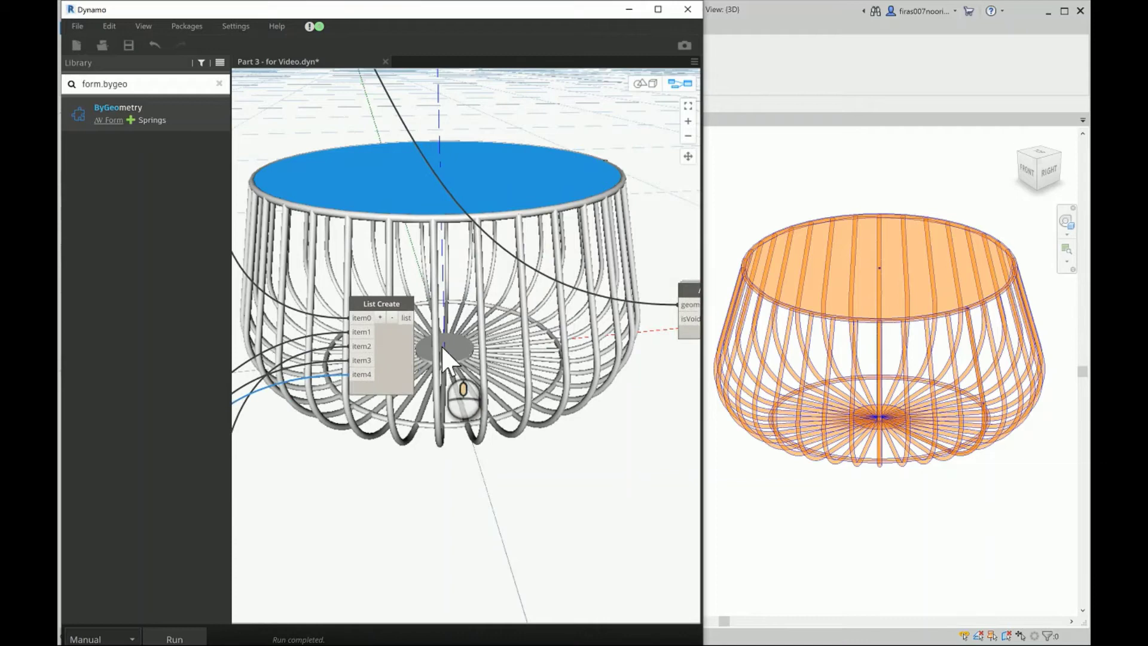
drag(409, 316, 680, 305)
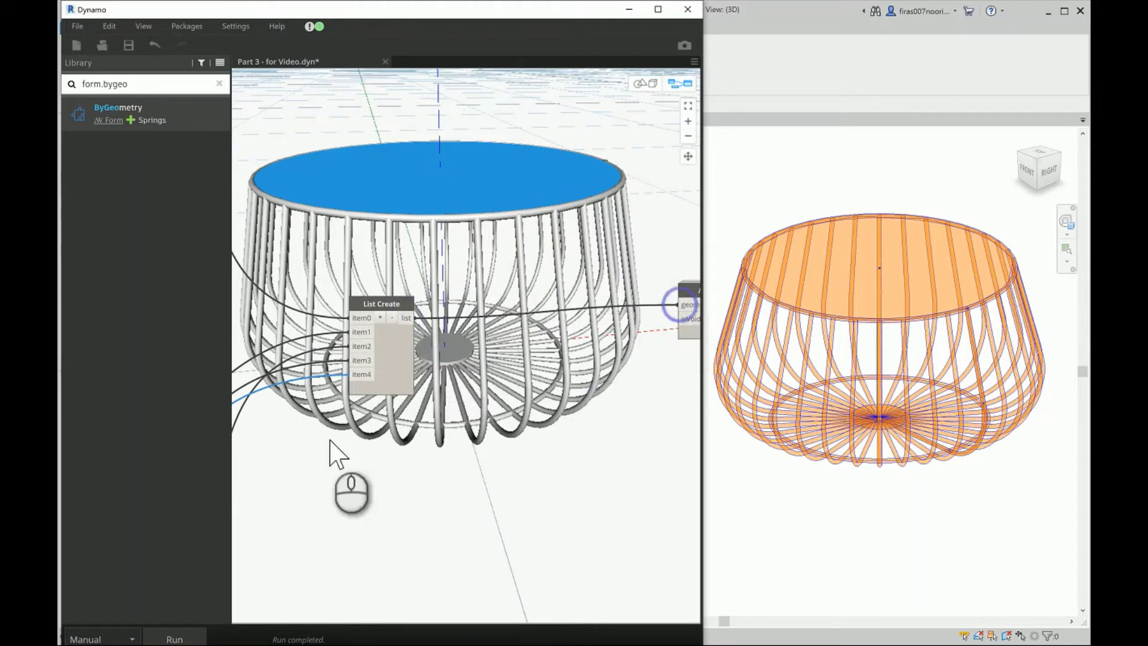
click(151, 634)
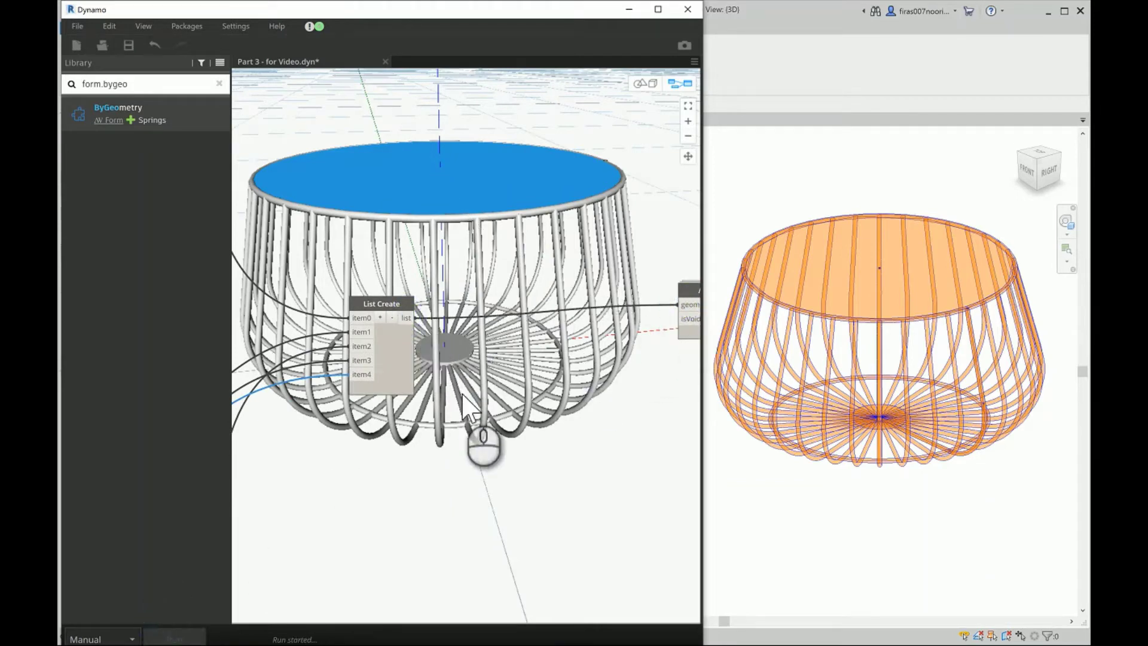
click(881, 358)
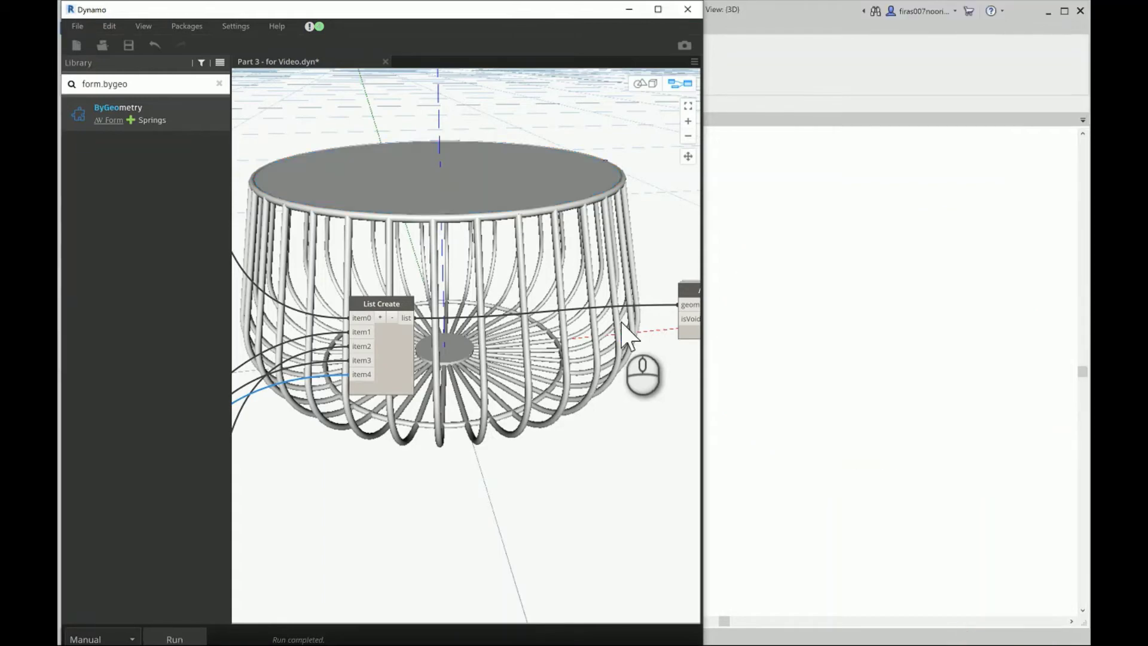
Step: Bring Form.ByGeometry into view and inspect List Create's combined list of solids
scroll(830, 353, down, 1)
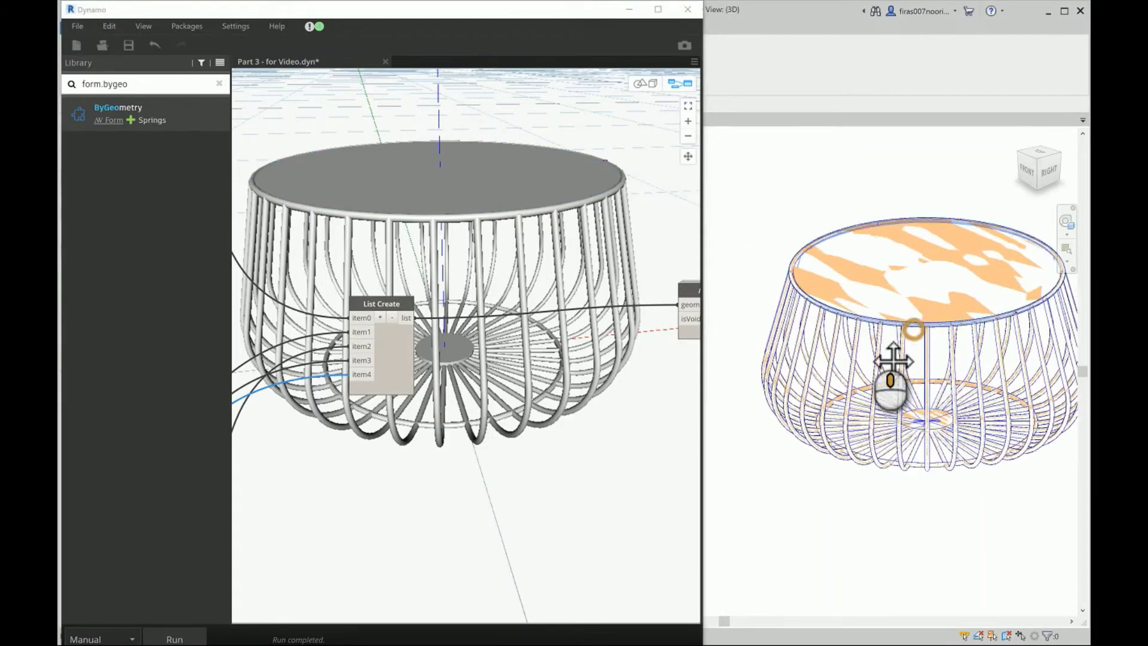
scroll(891, 359, down, 2)
drag(686, 288, 568, 318)
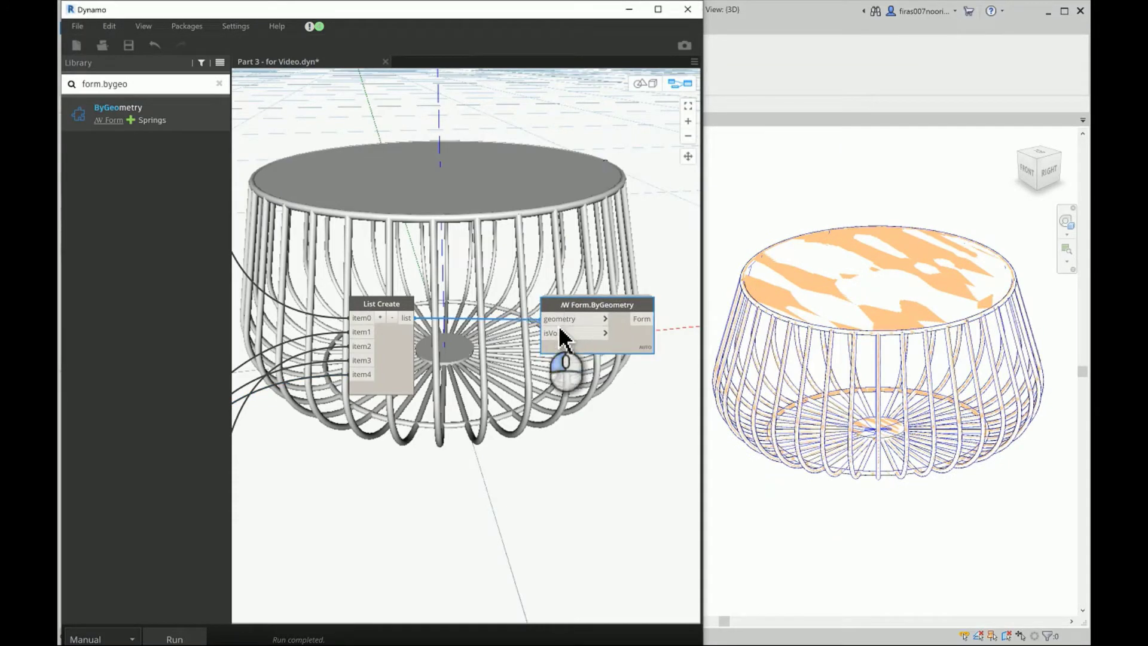
mouse_move(413, 394)
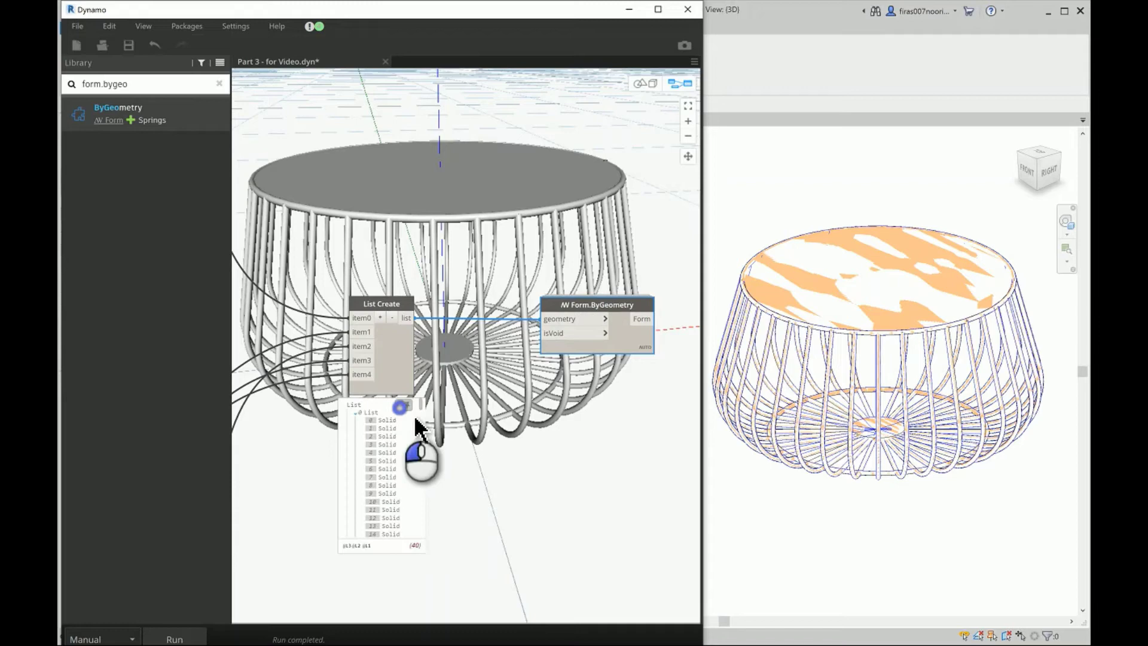
click(415, 514)
scroll(416, 505, down, 5)
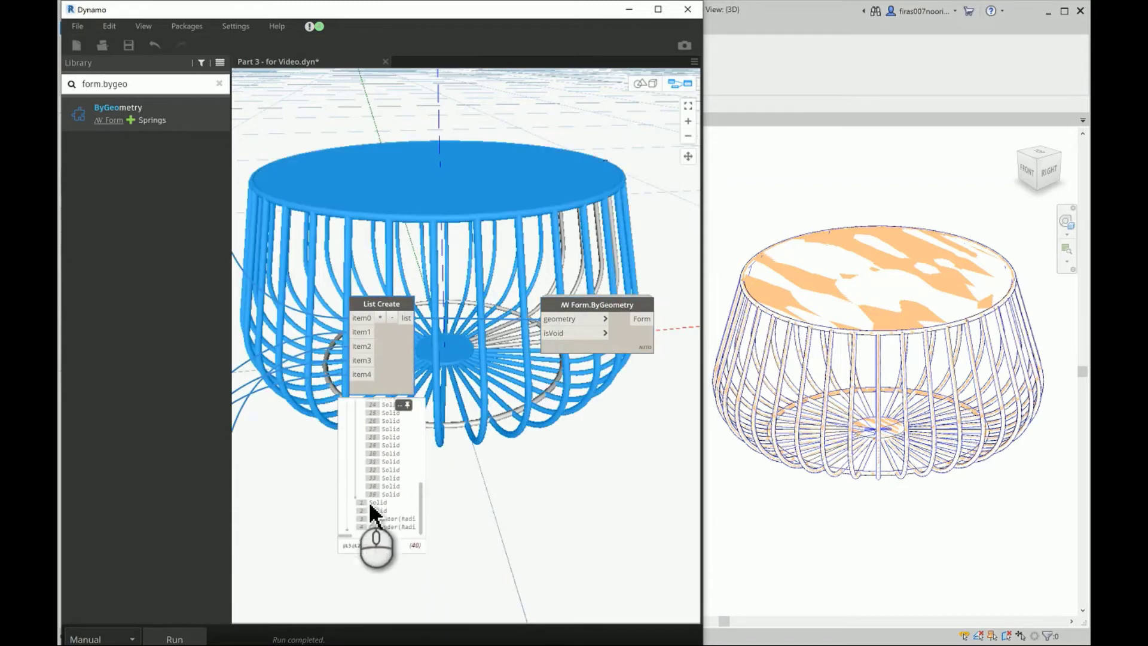
scroll(398, 469, up, 8)
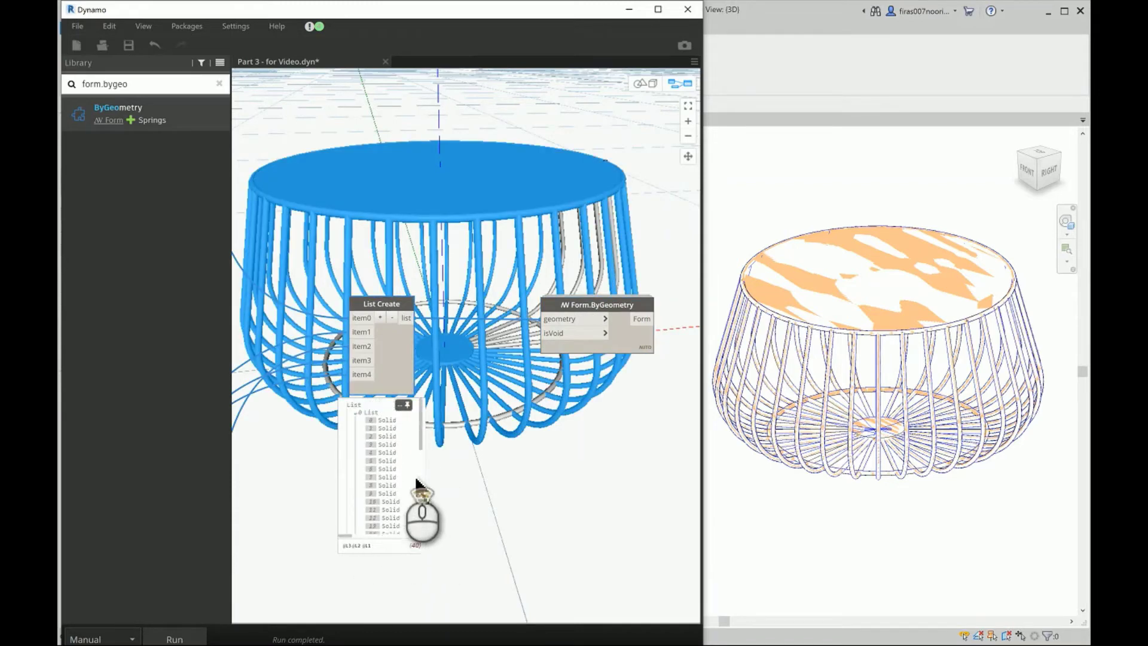
Step: Check the 40 FreeForm elements in Form.ByGeometry's output and save Part 3 - for Video.dyn
mouse_move(663, 372)
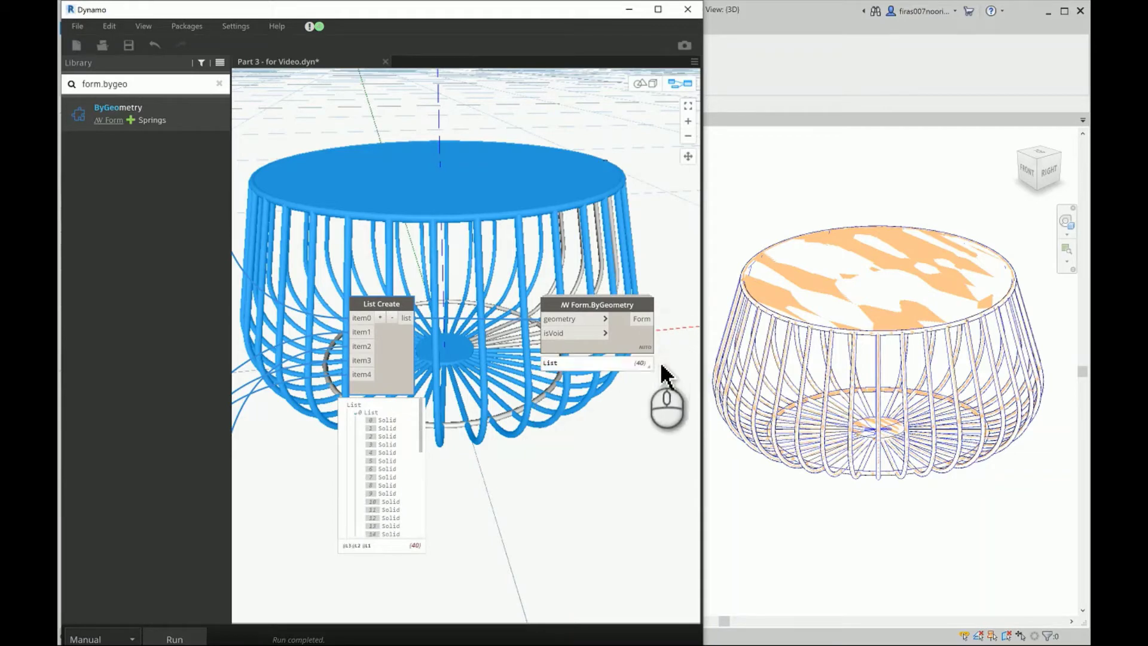
click(636, 397)
scroll(580, 461, down, 3)
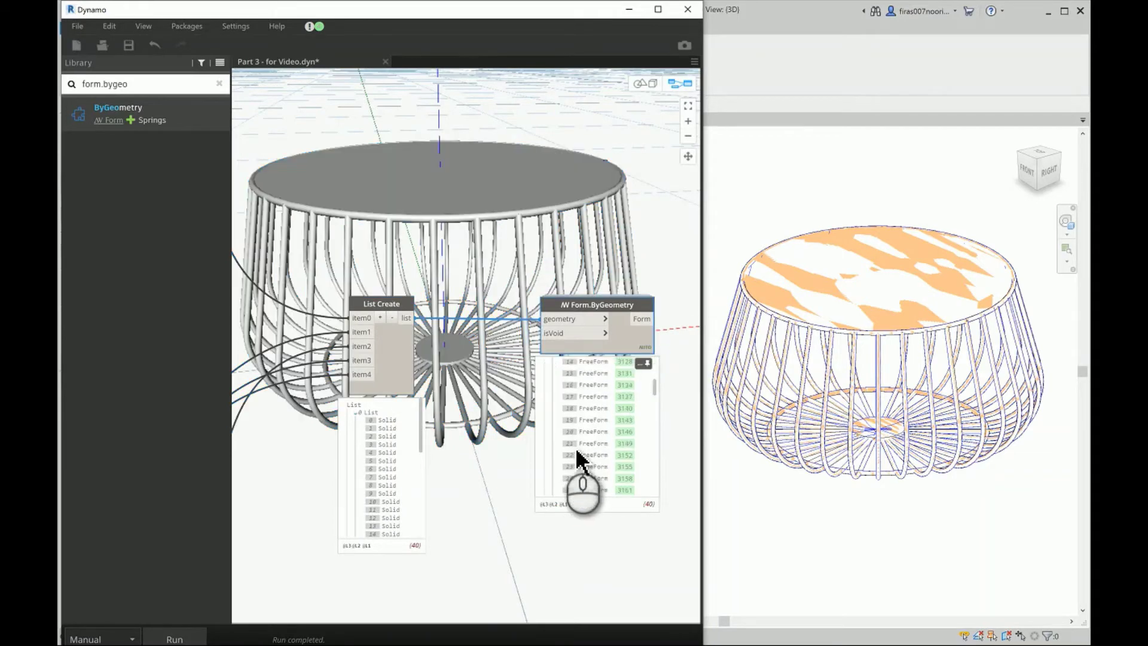
scroll(580, 461, down, 5)
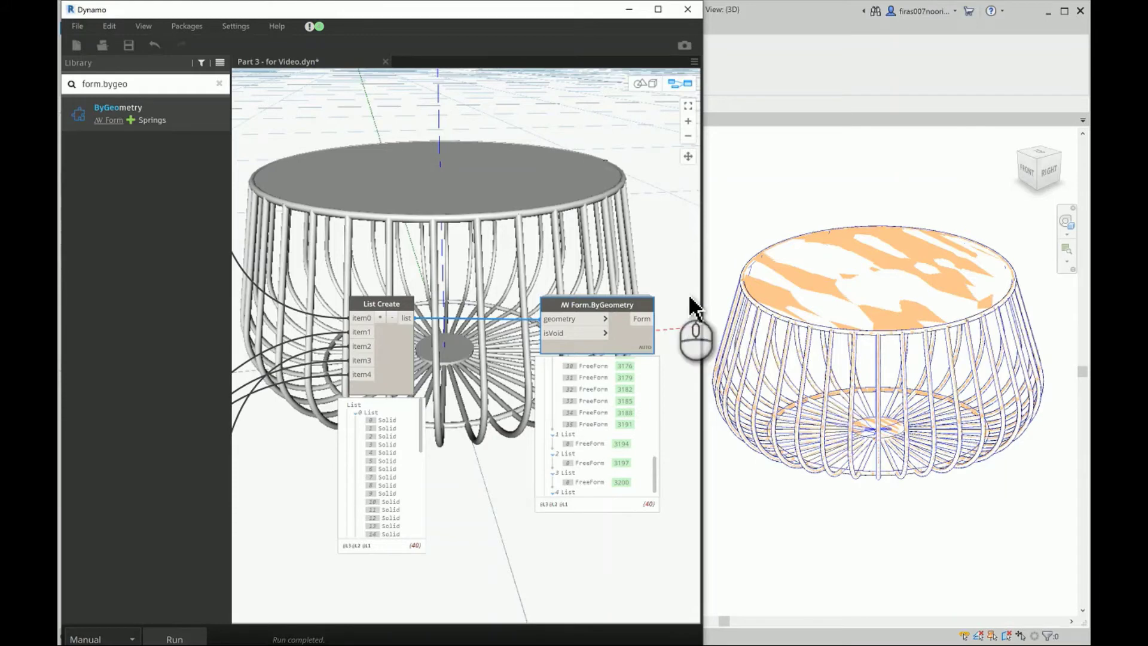
click(127, 44)
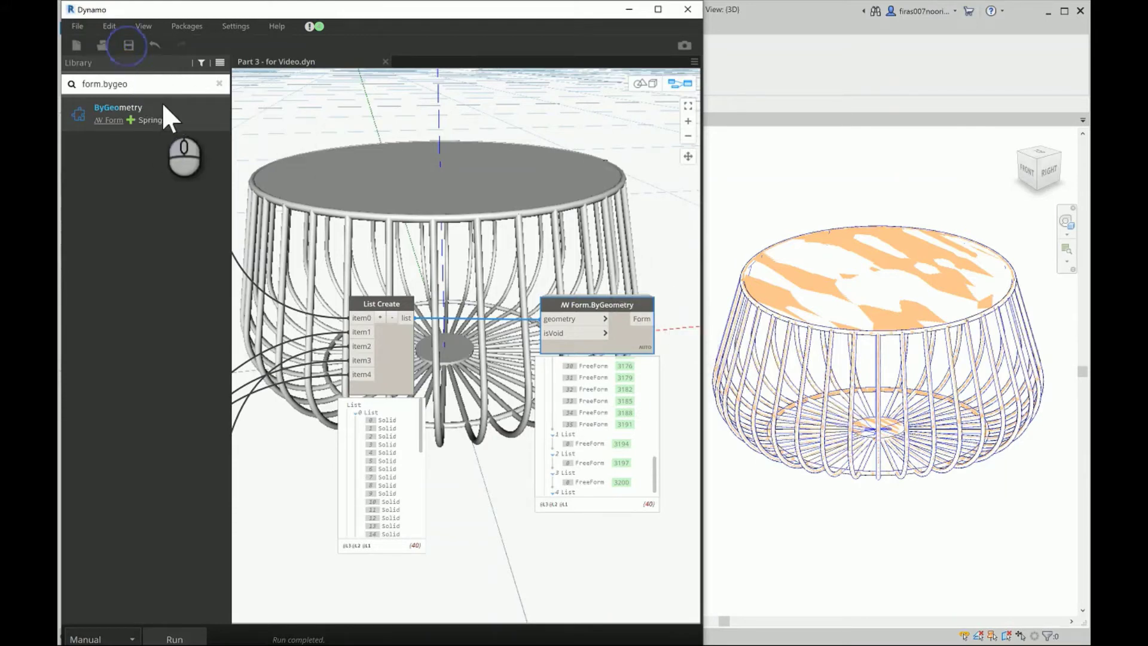
Step: Close the Part 3 - for Video graph and Dynamo, then frame the table in Revit's 3D view
click(384, 61)
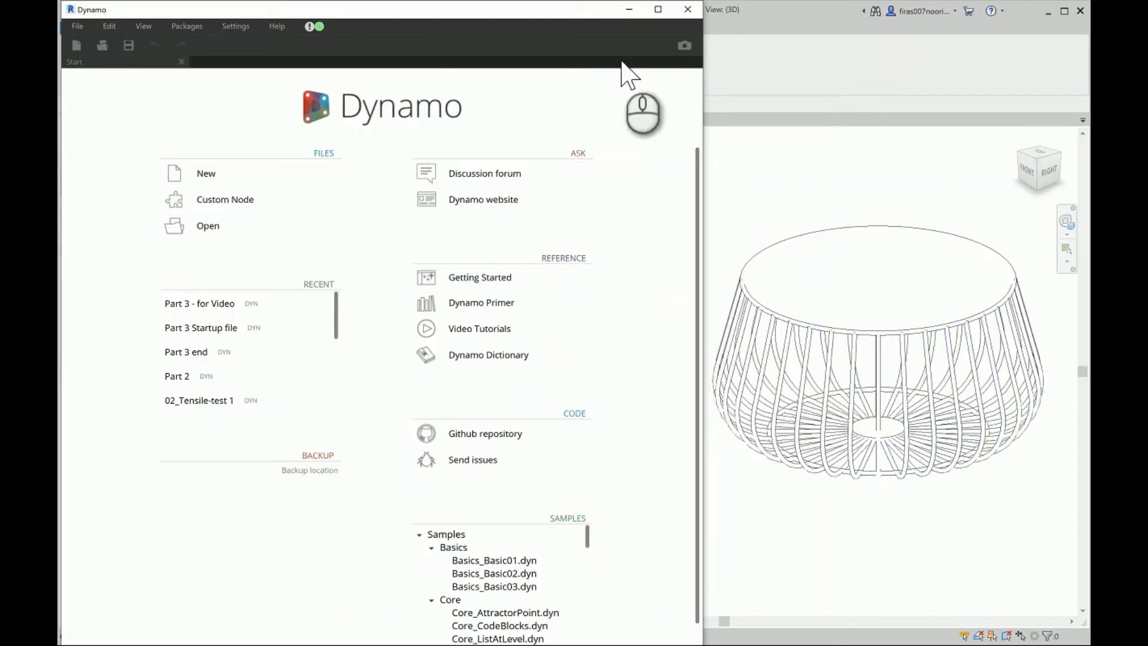
click(684, 9)
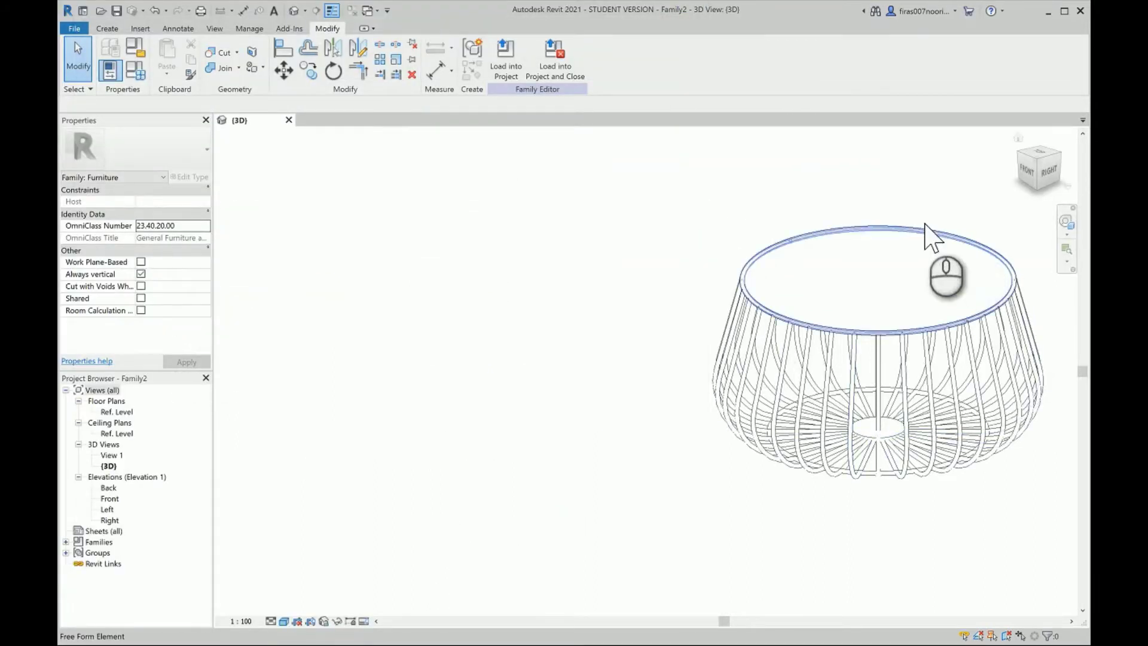
middle_drag(756, 321, 506, 294)
scroll(620, 225, up, 4)
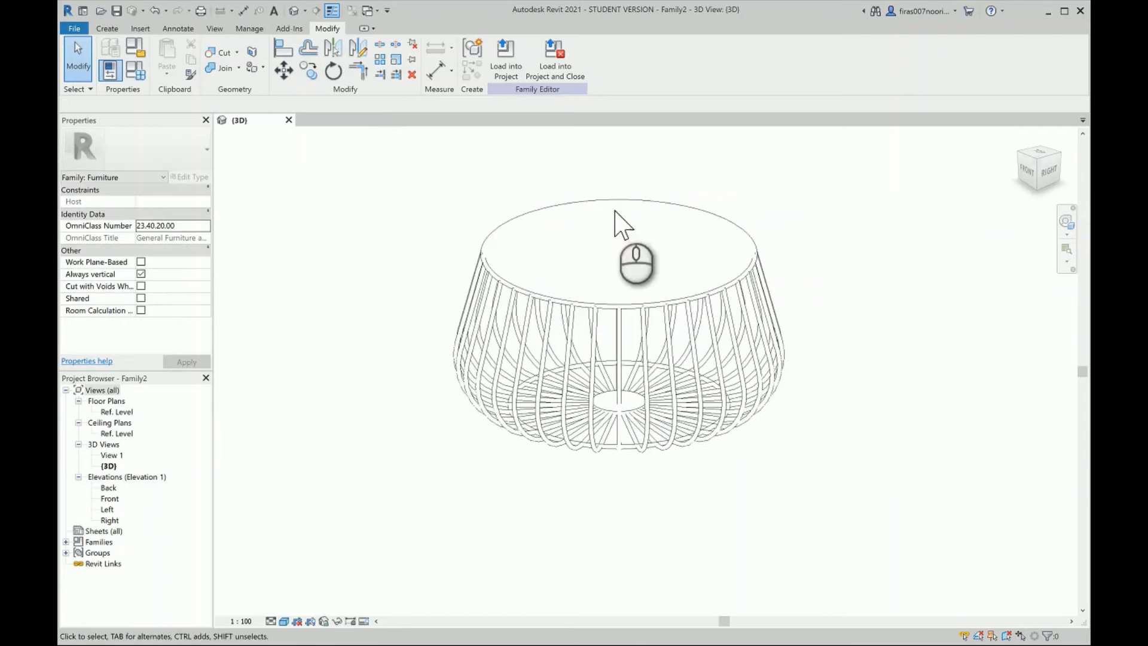
Step: Assign the Glass material to the table's round top free form instead of By Category
click(485, 216)
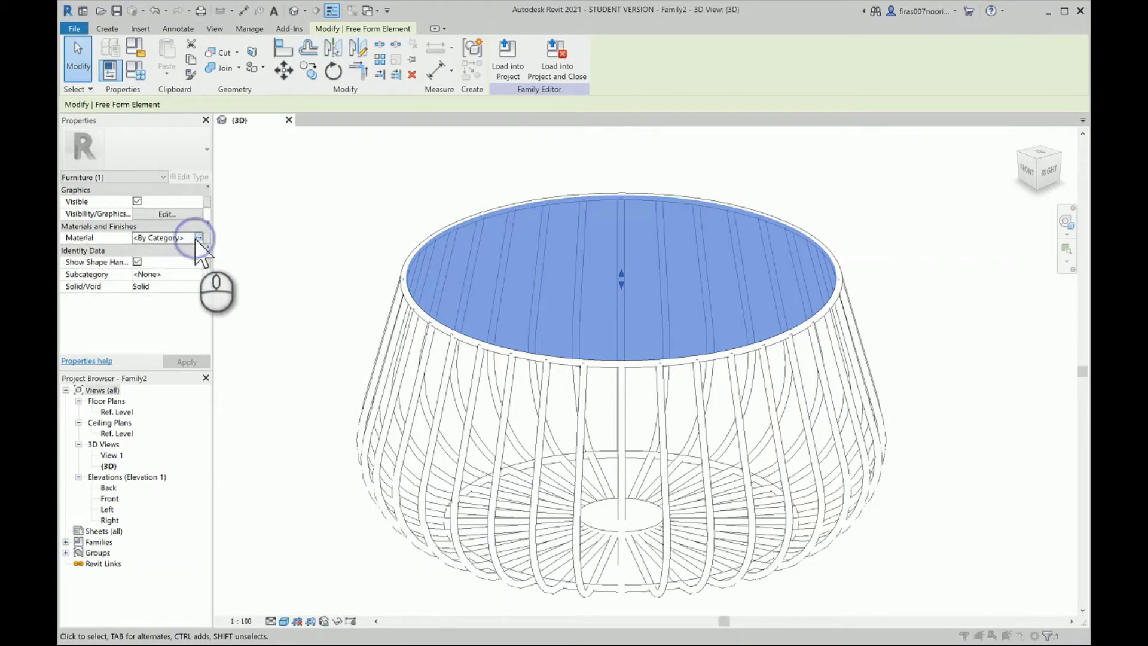
click(197, 238)
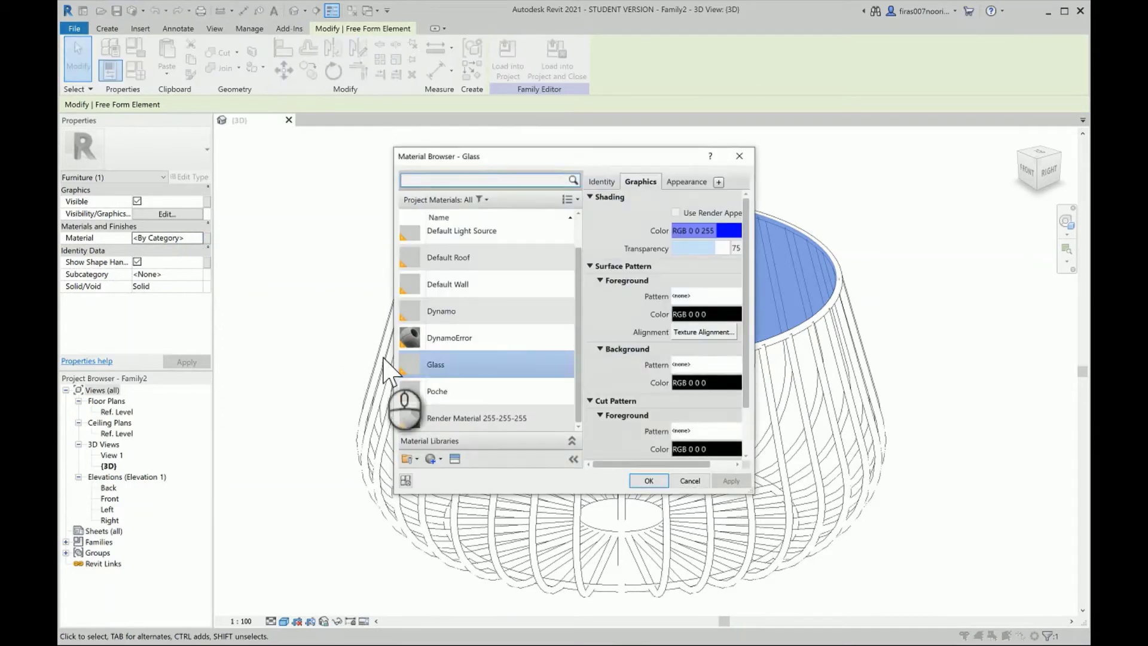
click(434, 366)
double_click(437, 364)
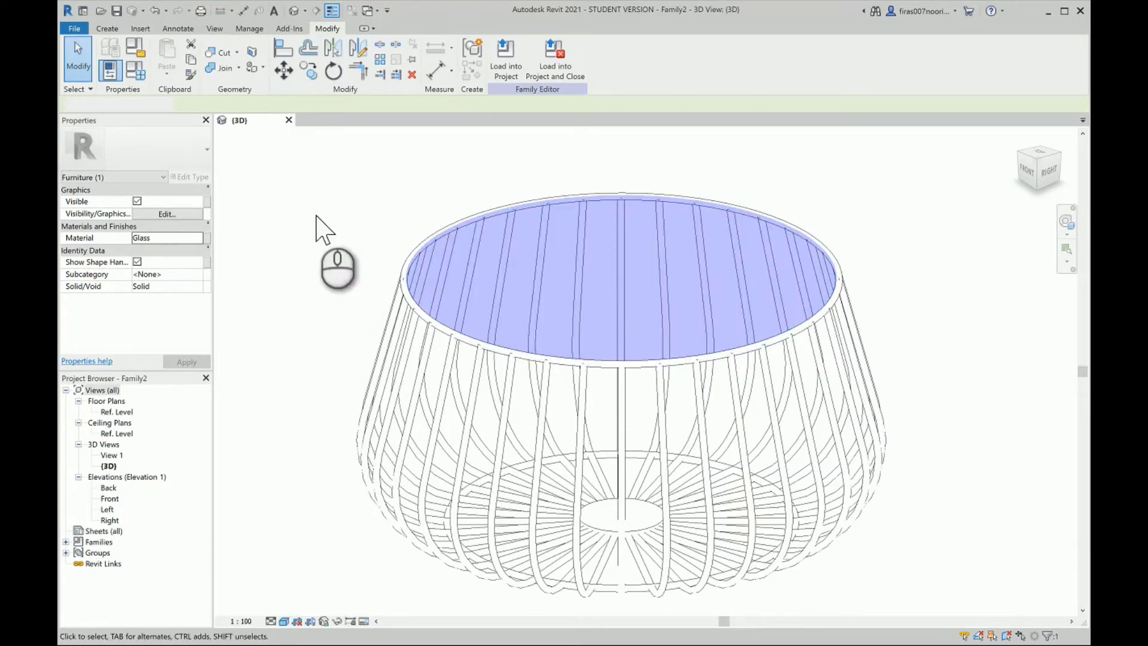
click(256, 256)
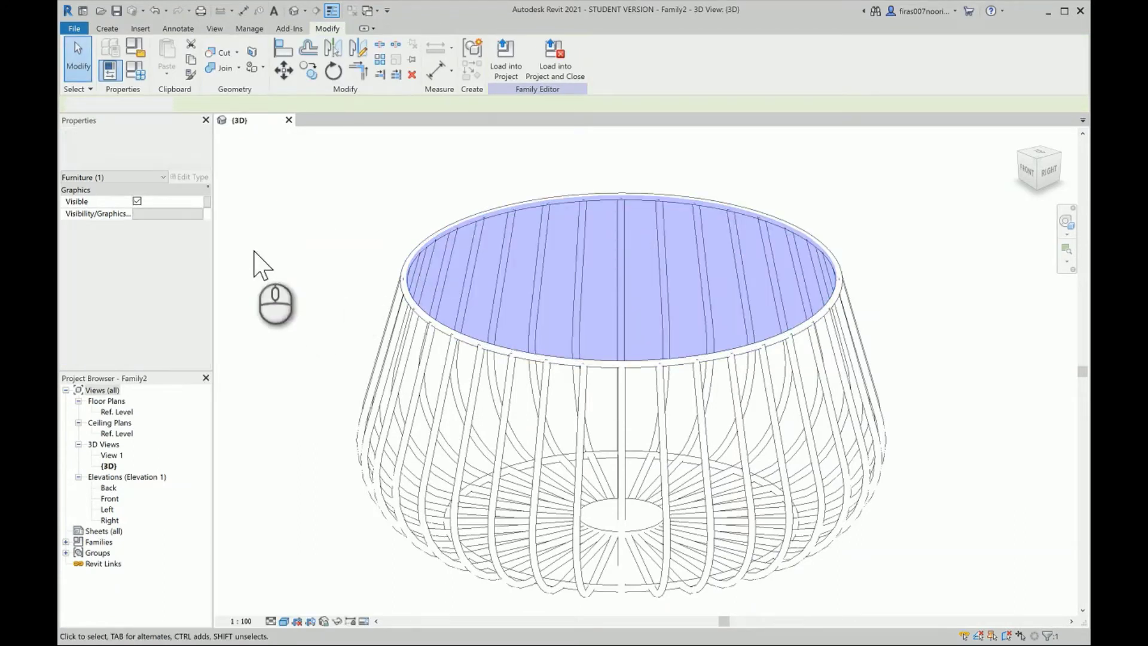
Step: Link the 39 wire-rod forms' Material to a new Type-level family material parameter
click(403, 261)
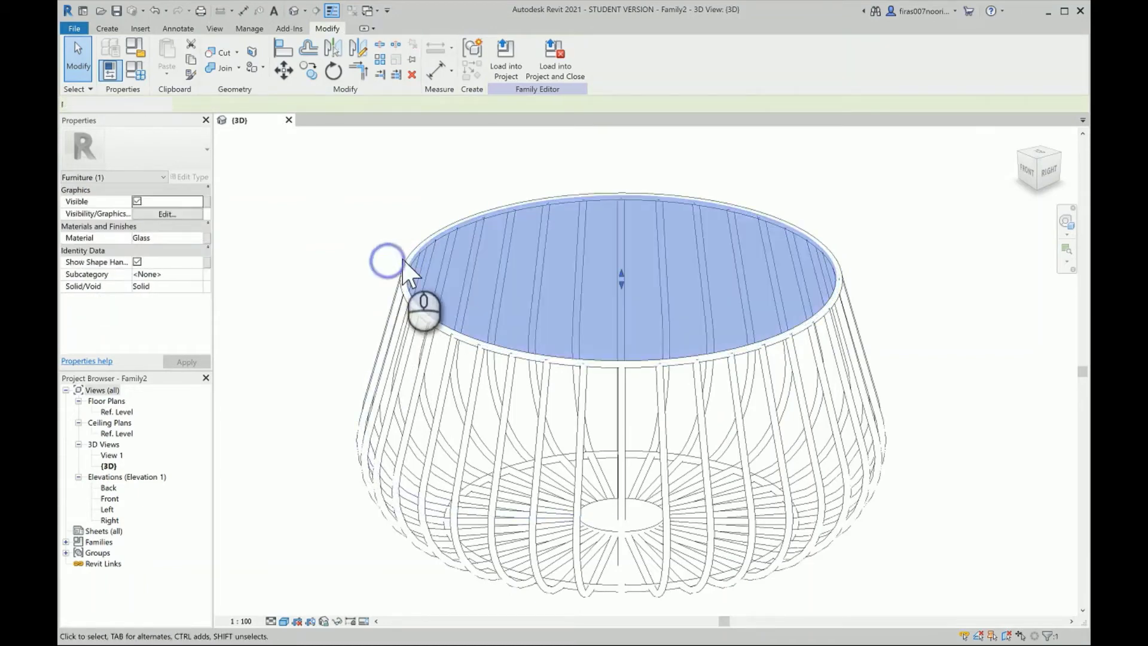
click(403, 260)
shift+middle_drag(339, 359, 348, 326)
drag(973, 383, 287, 564)
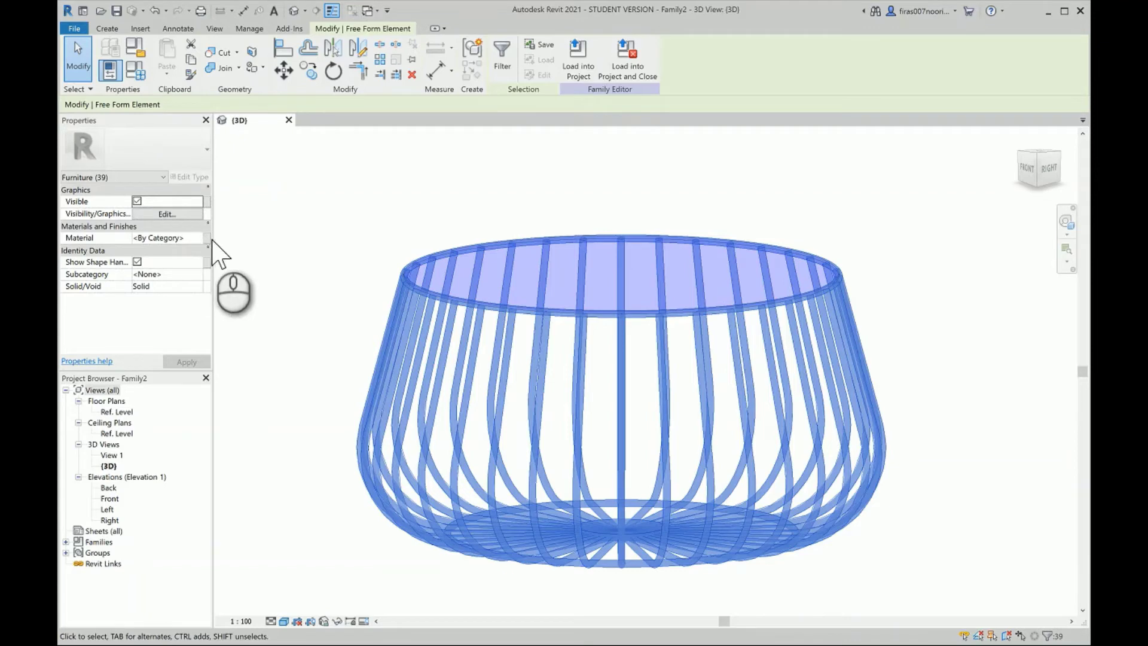
click(208, 240)
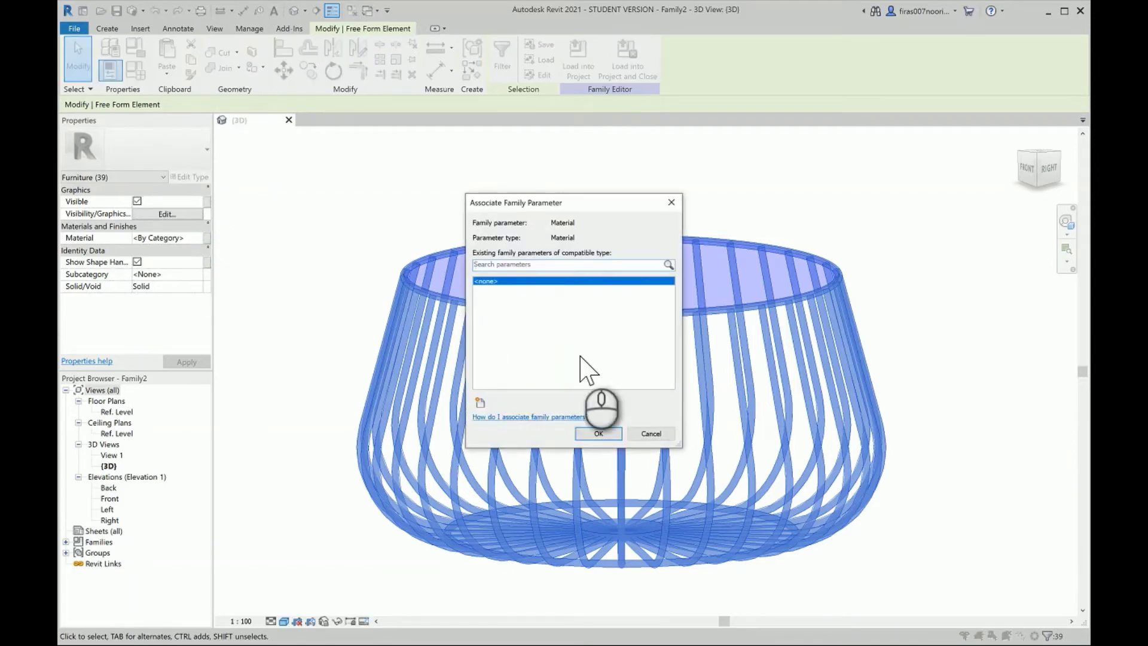
click(479, 402)
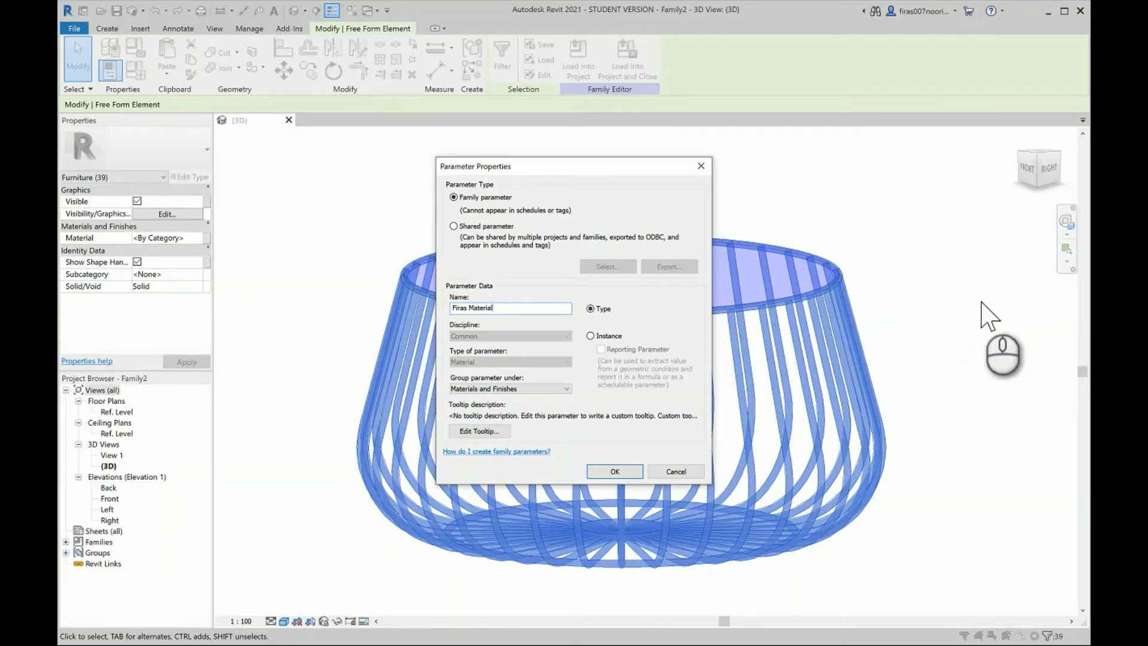
click(614, 469)
click(587, 434)
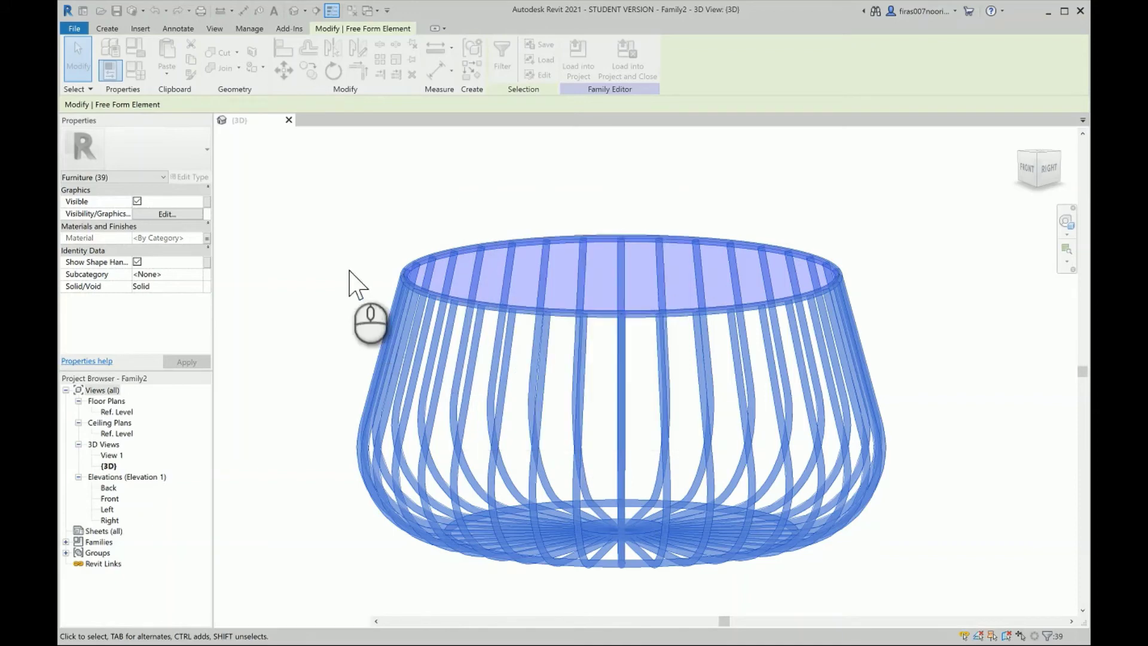
Step: Save the family as 'Dynamo Curved Table' in Desktop > Curved Tabe > Curved Table > For Video - Part 3
click(456, 196)
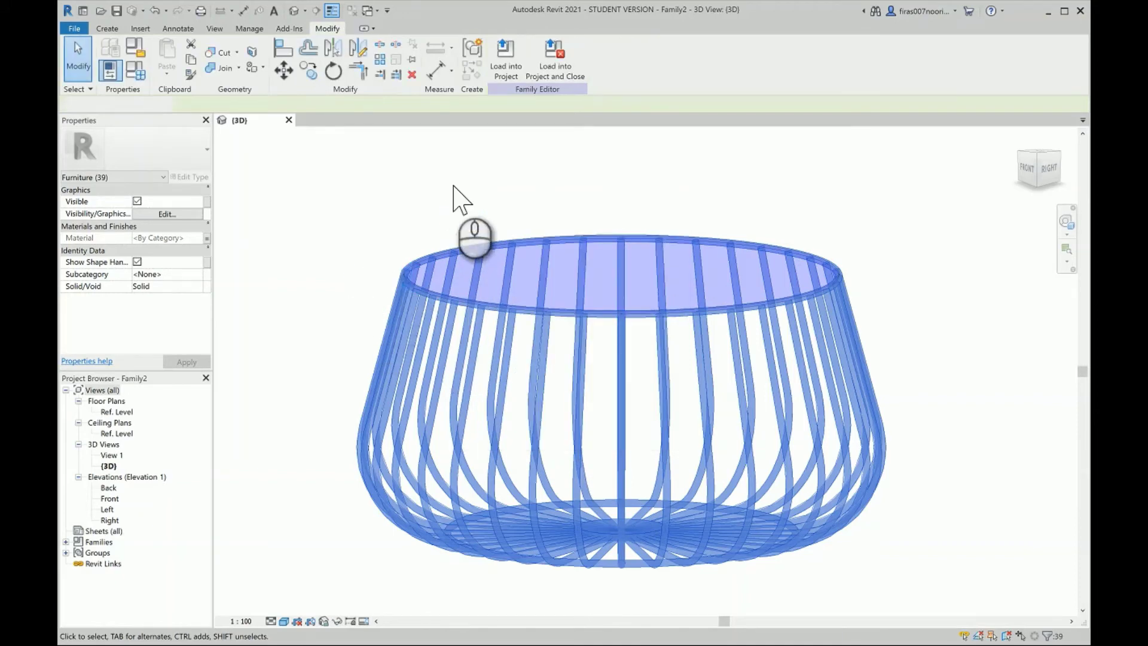
click(78, 54)
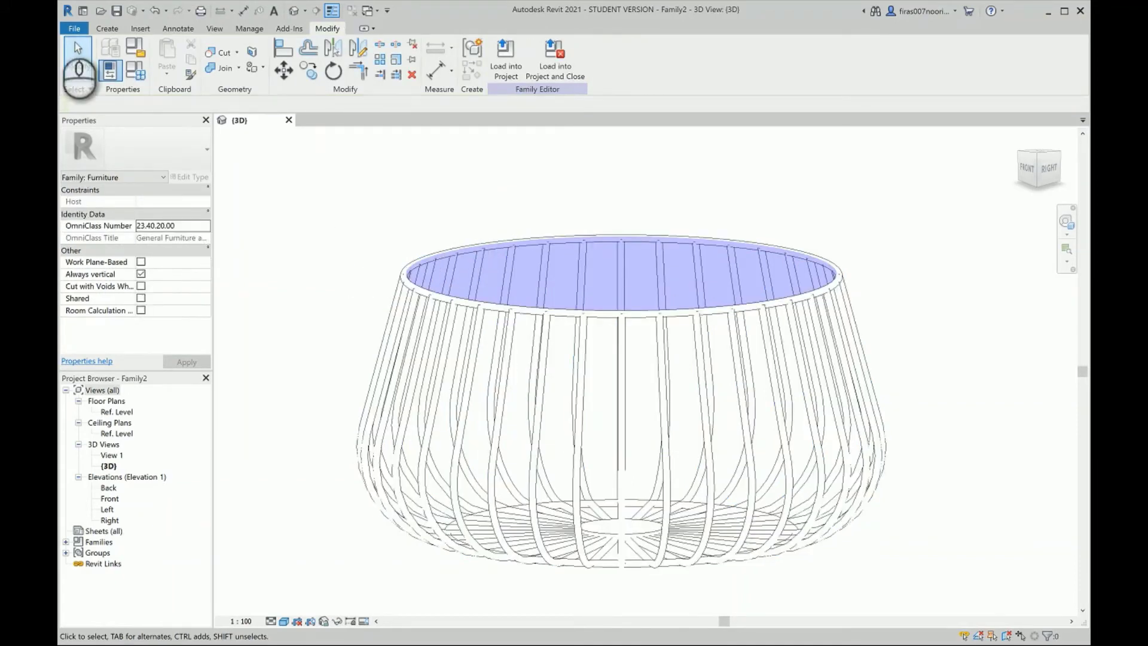
click(75, 28)
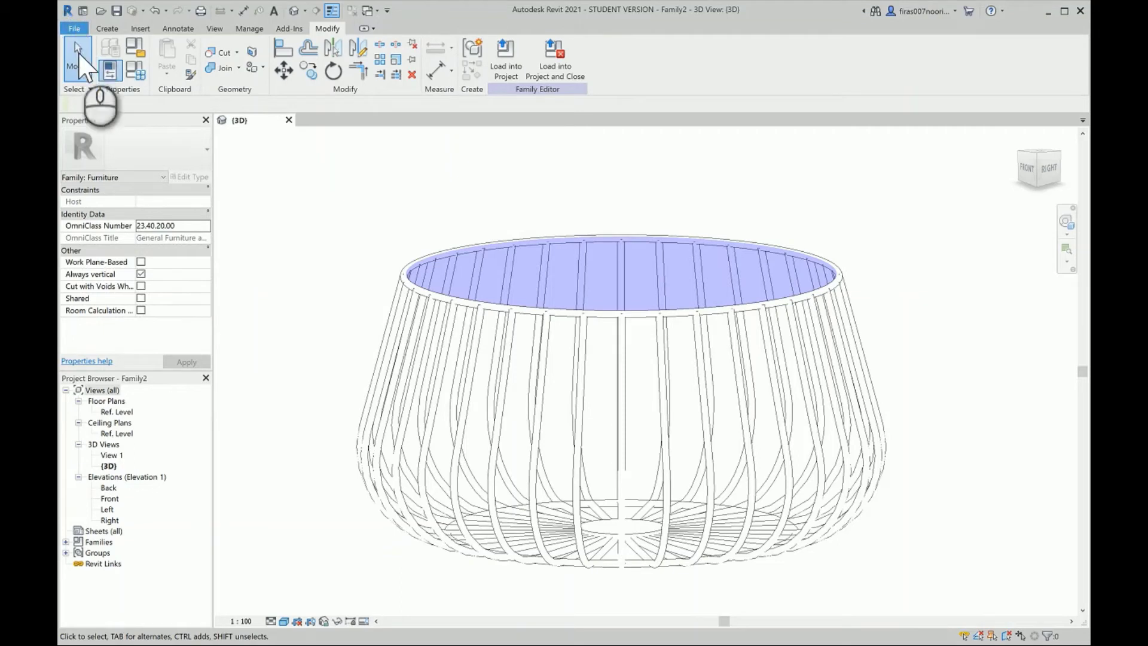
click(90, 191)
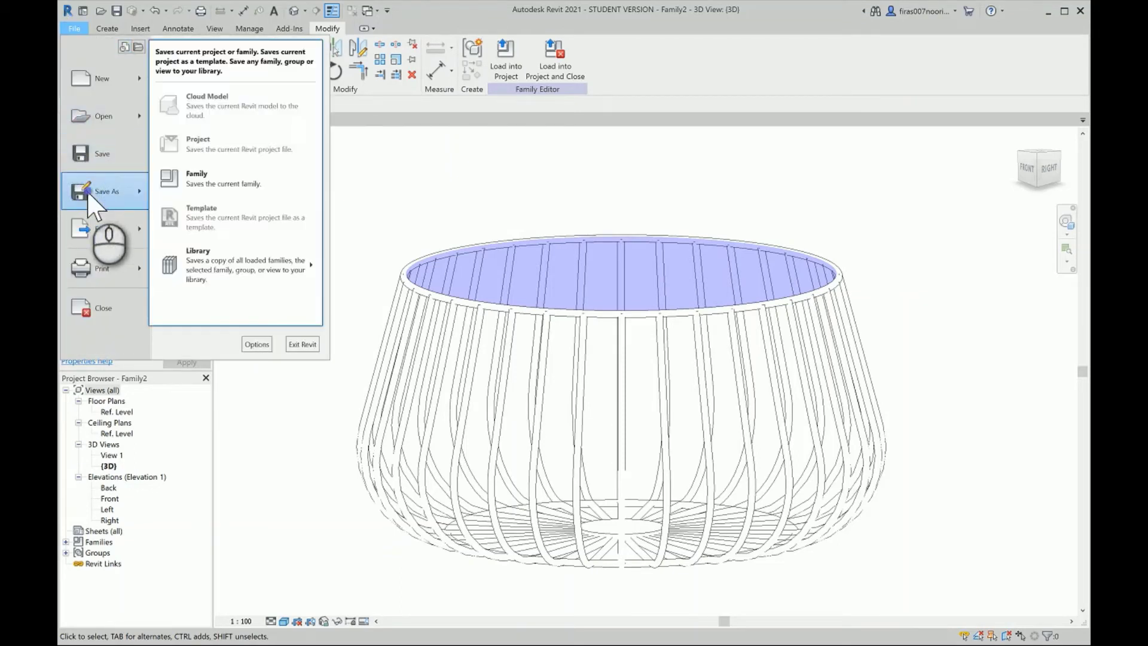
click(207, 186)
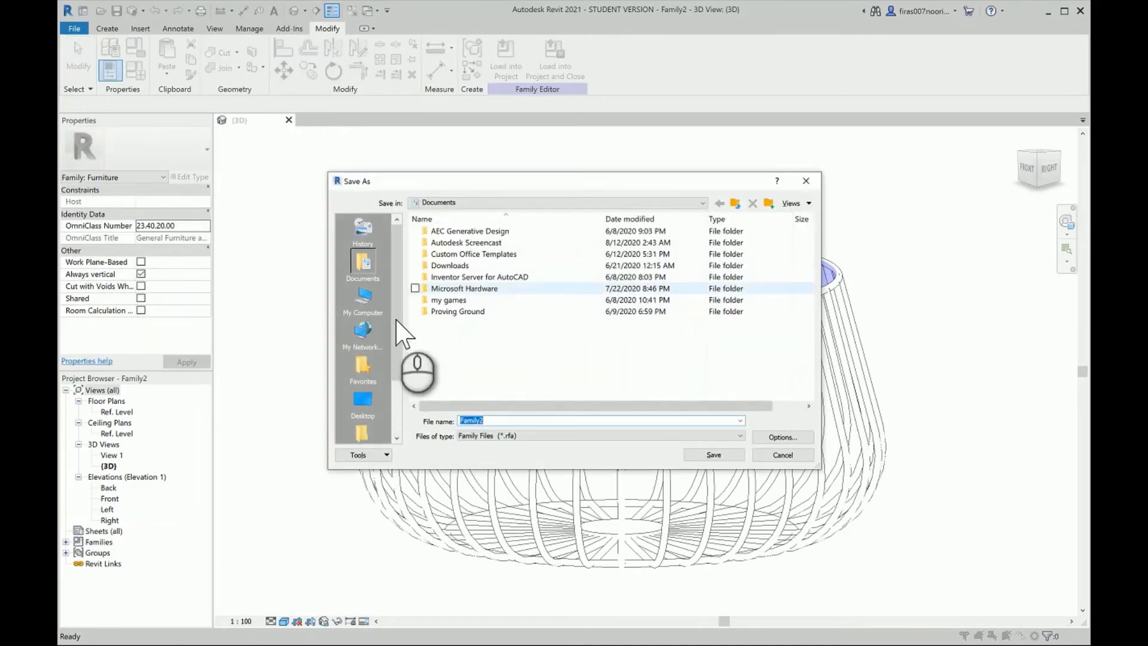
click(362, 398)
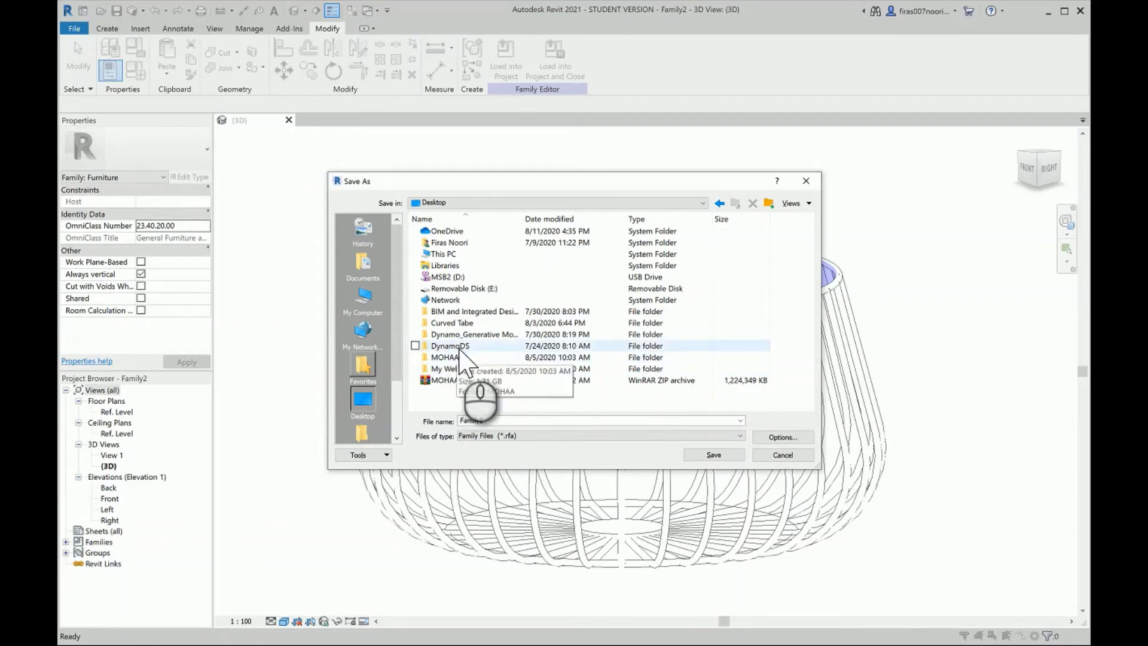
double_click(466, 323)
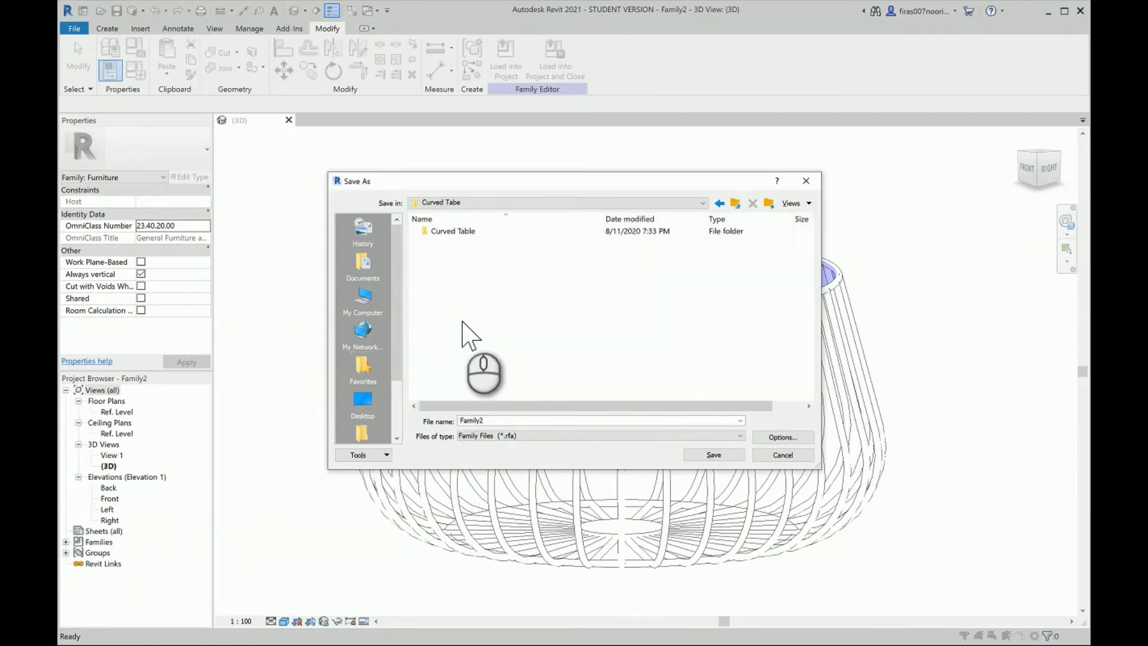
double_click(449, 231)
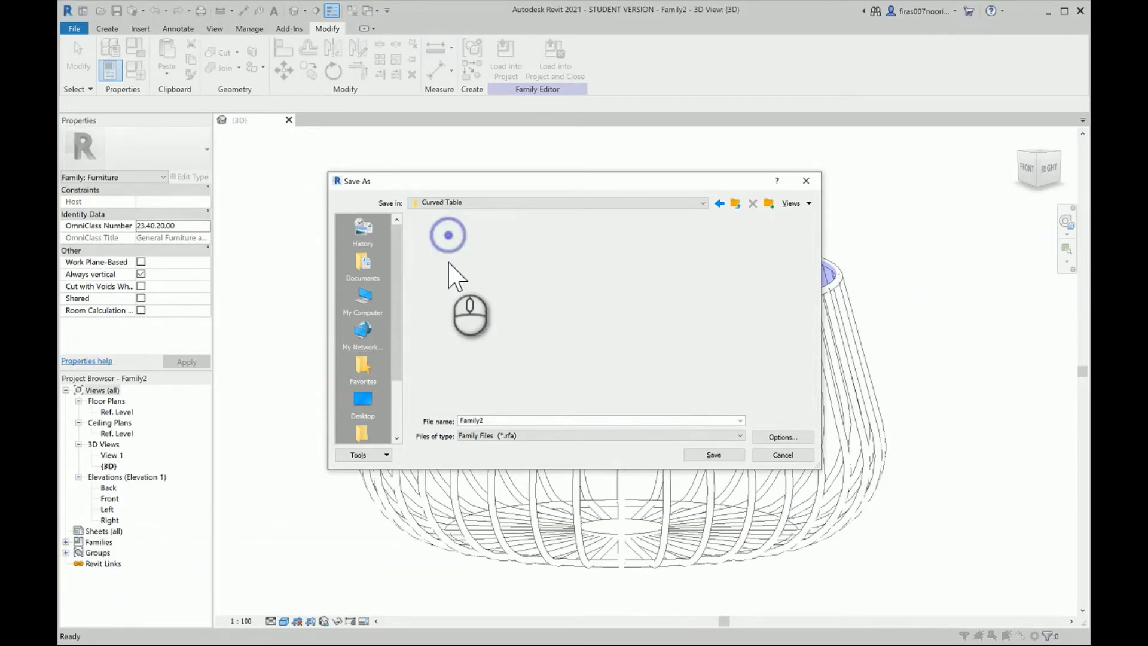
double_click(458, 253)
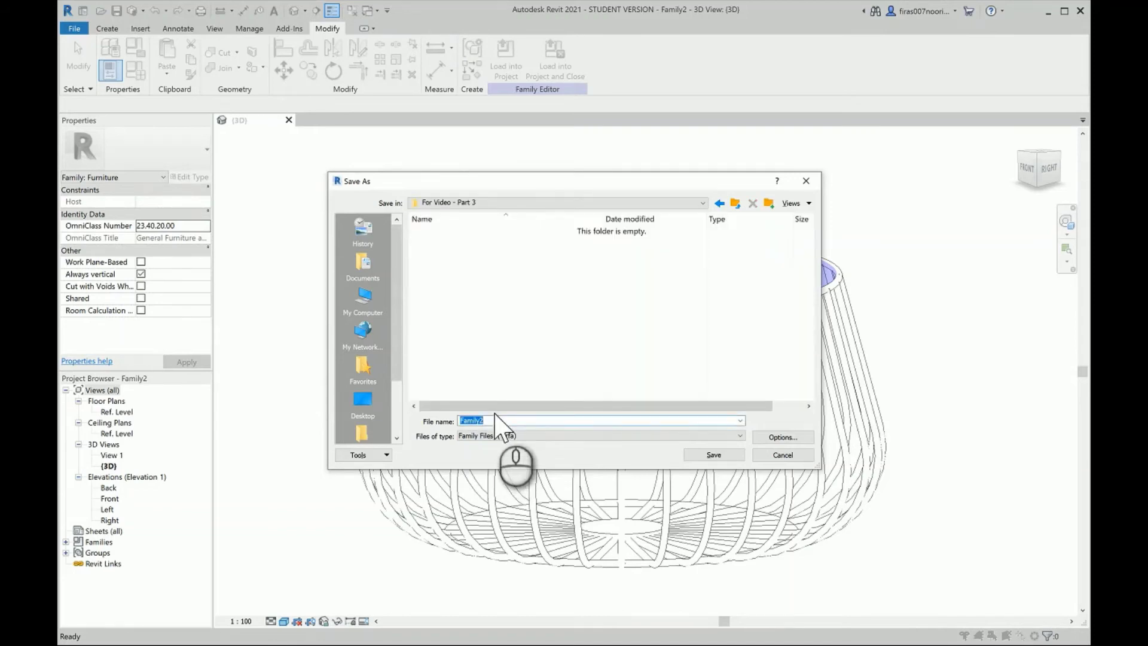
text(CDy)
text(Dynamo Curved Table)
key(Return)
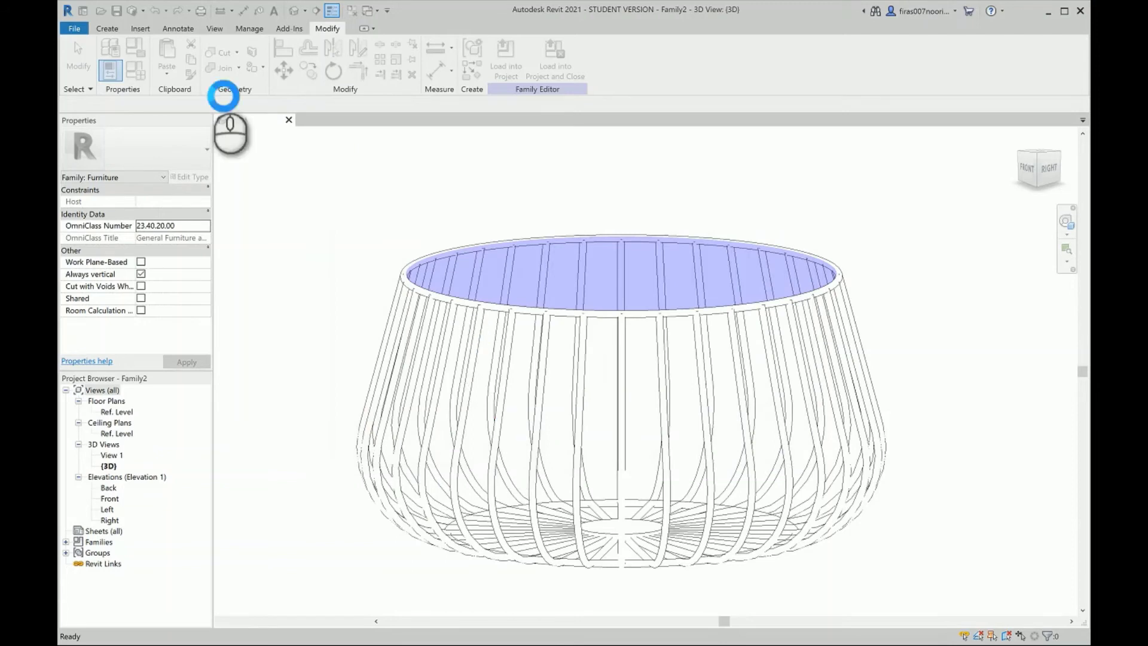
click(105, 48)
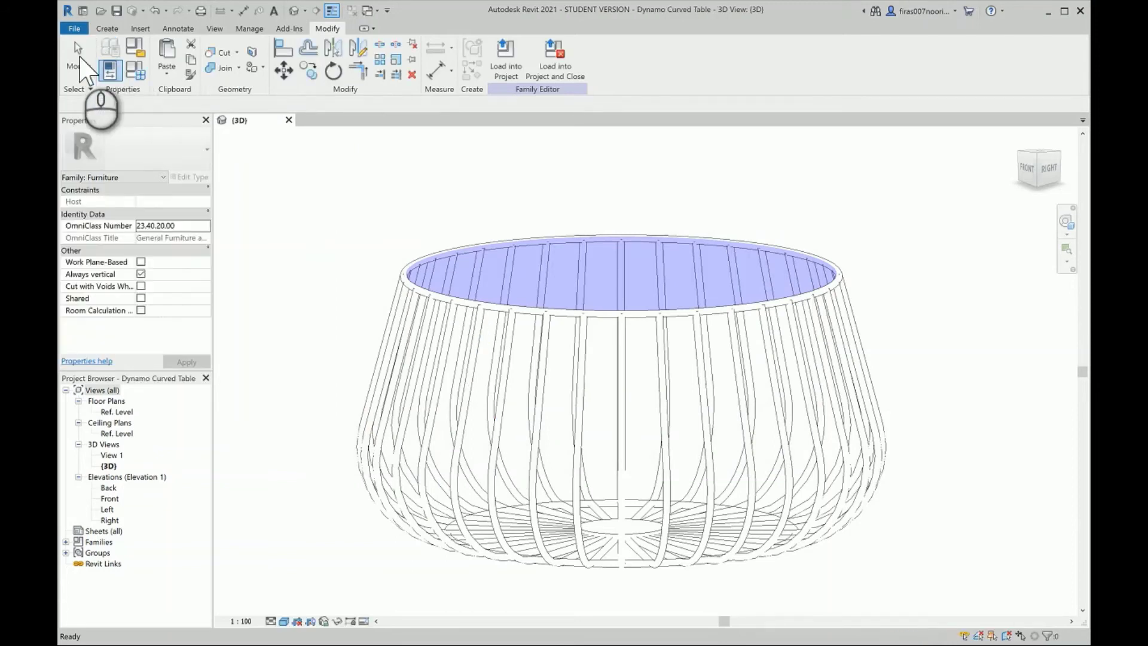
Step: Create a new project from the English DefaultMetric.rte template
key(alt+f)
key(Escape)
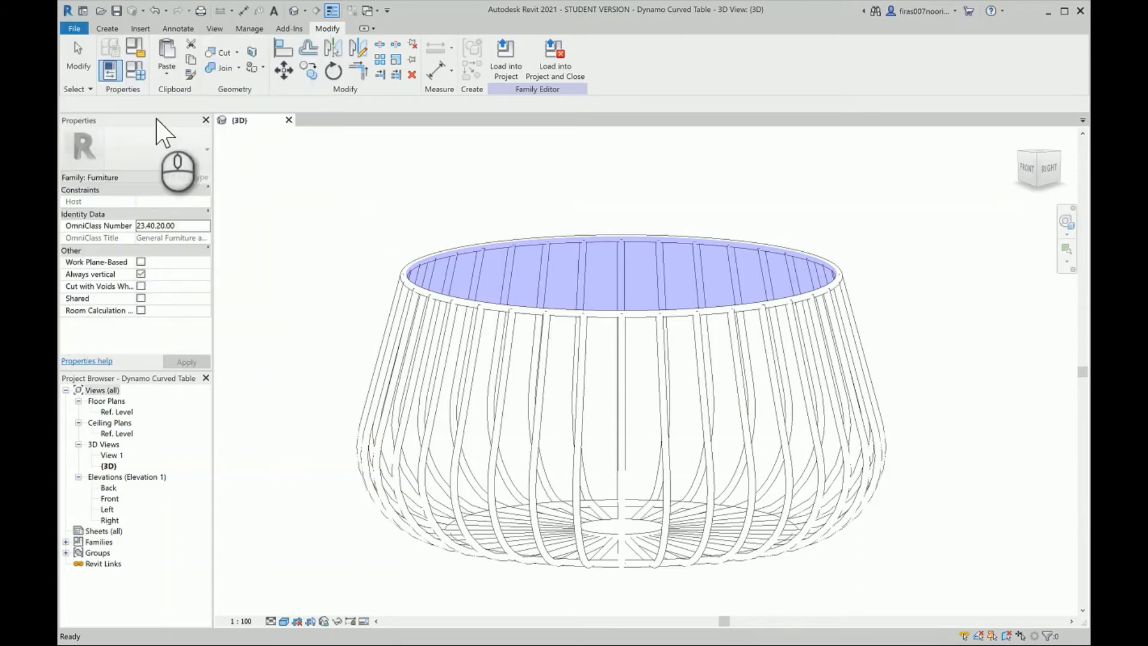
key(ctrl+n)
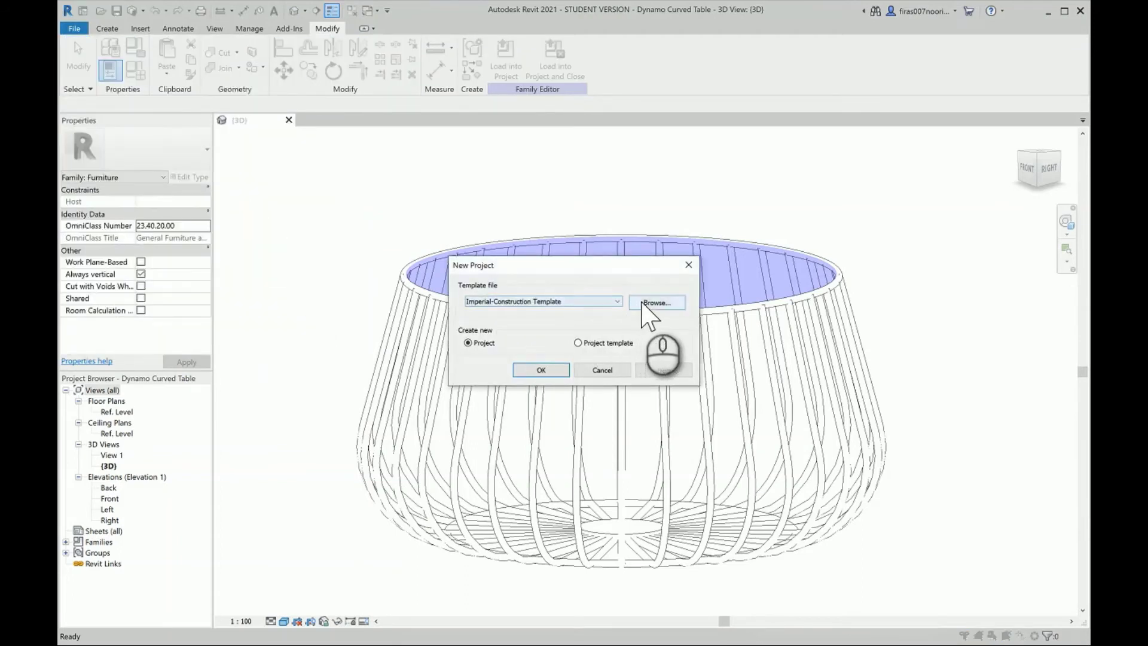
click(657, 302)
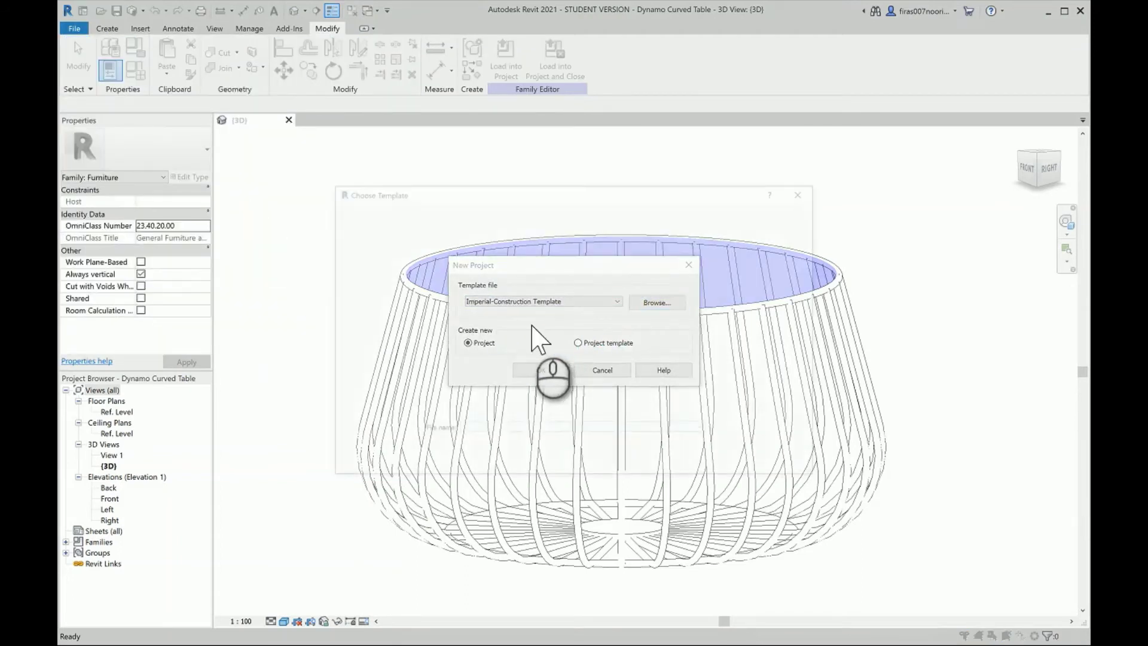
click(735, 213)
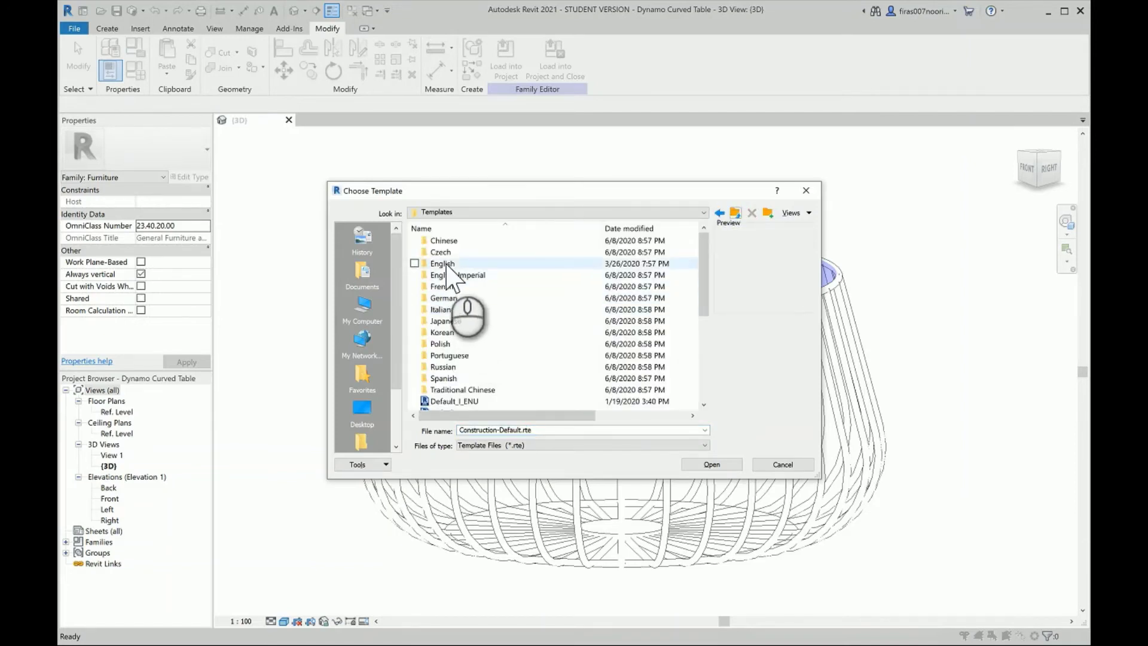
click(444, 263)
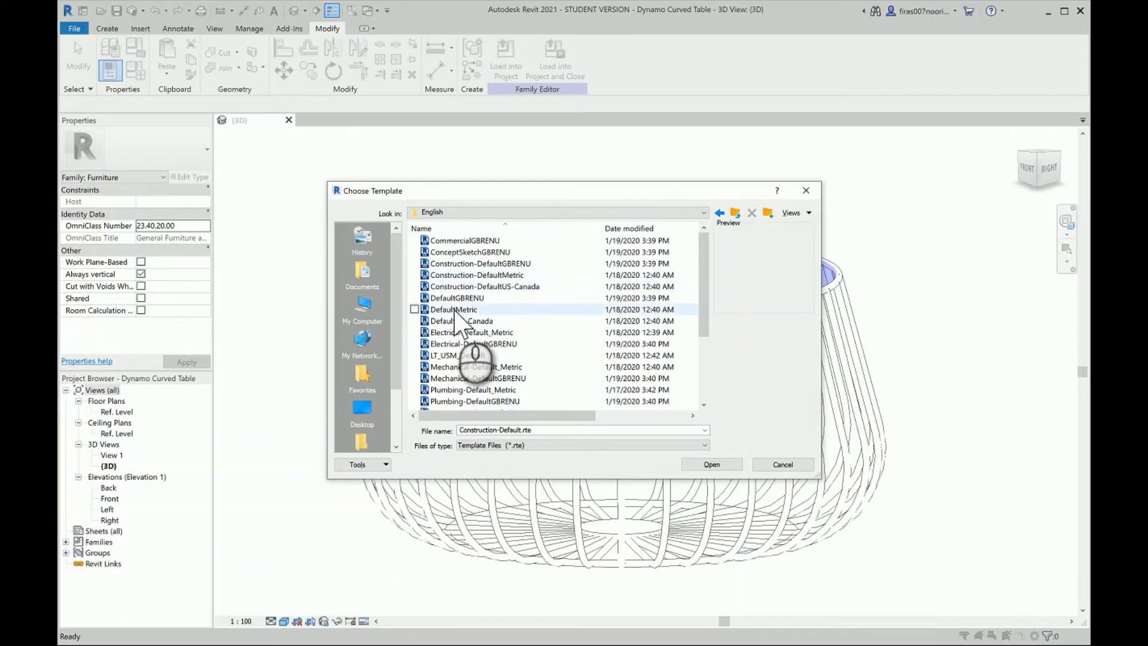
double_click(454, 309)
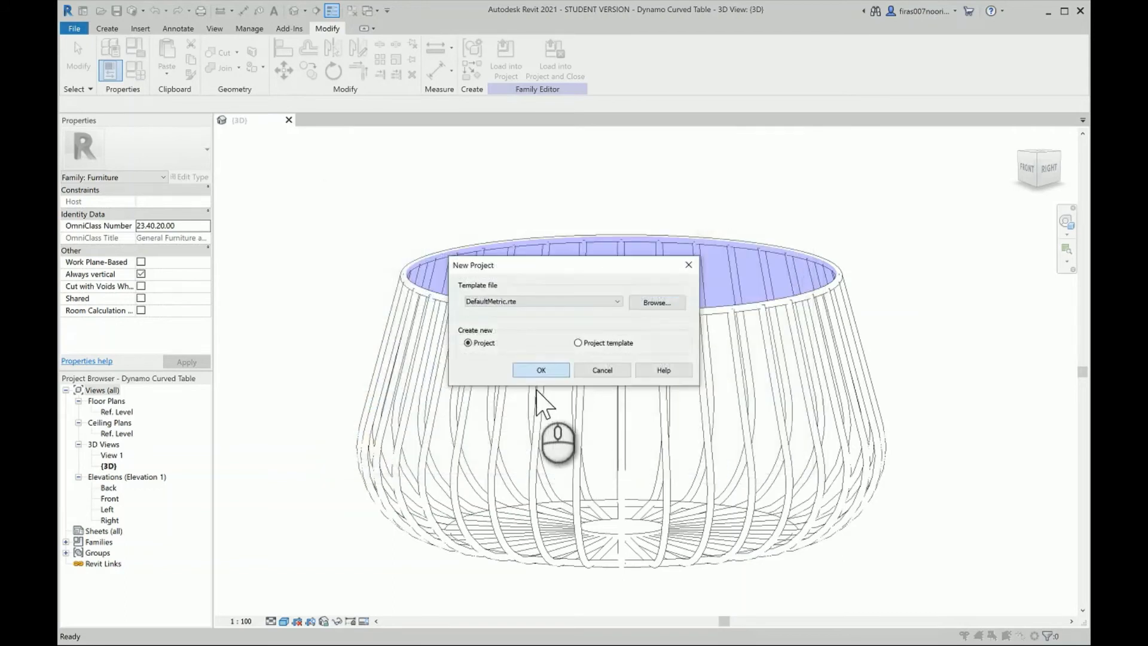
key(Return)
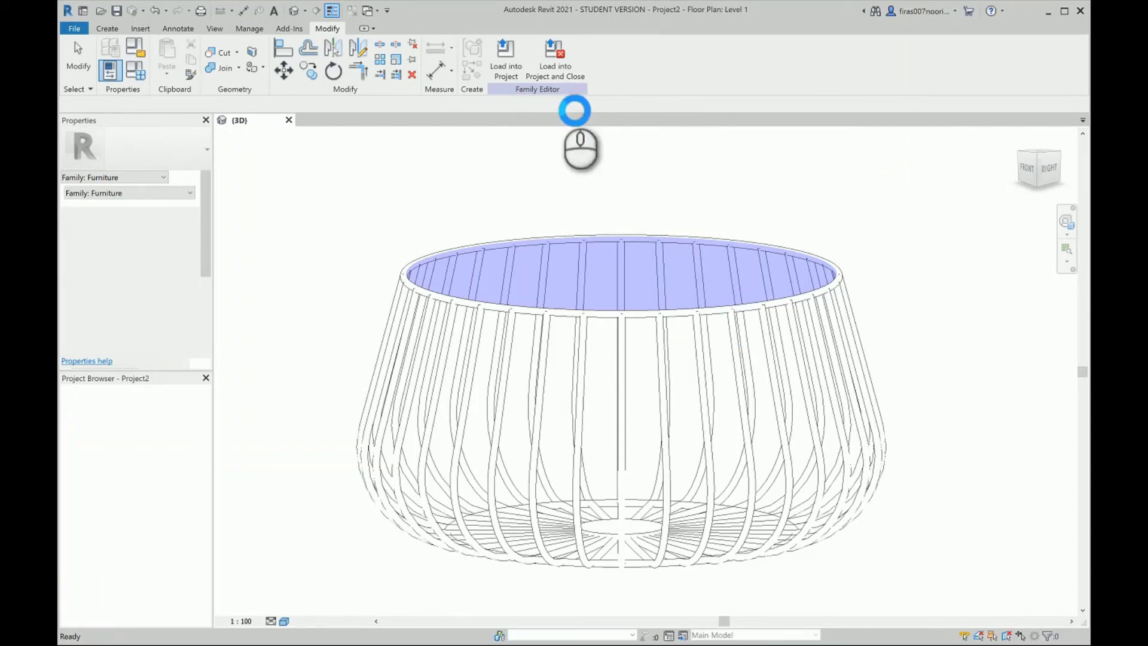
Step: Load the Dynamo Curved Table family and switch the project's length units to meters
click(506, 60)
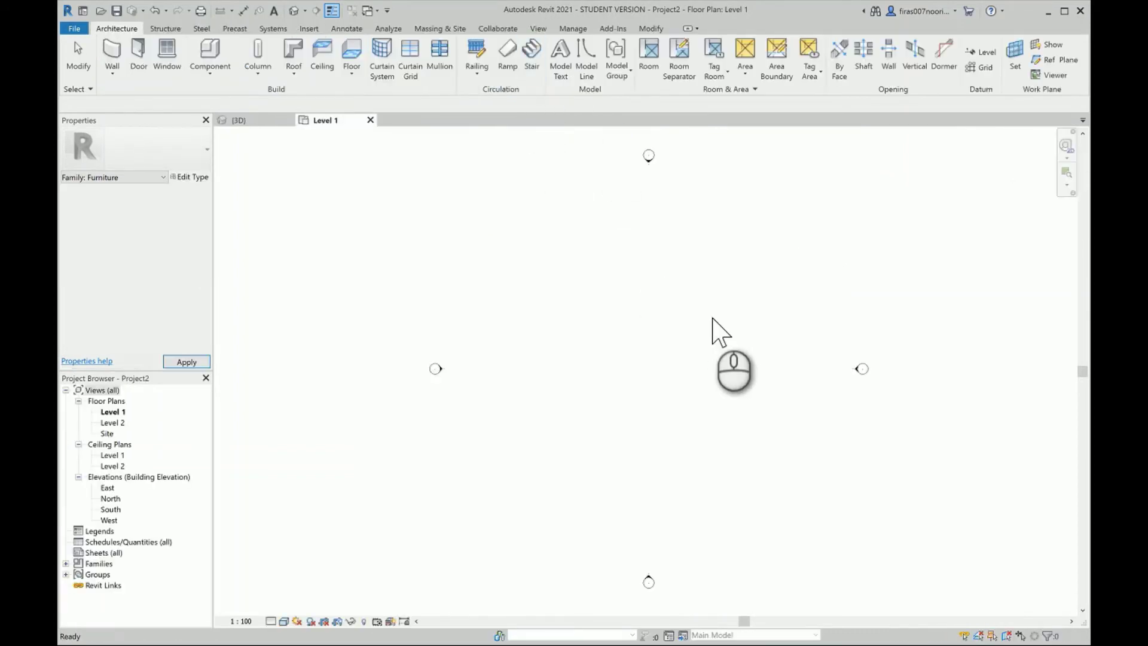
key(n)
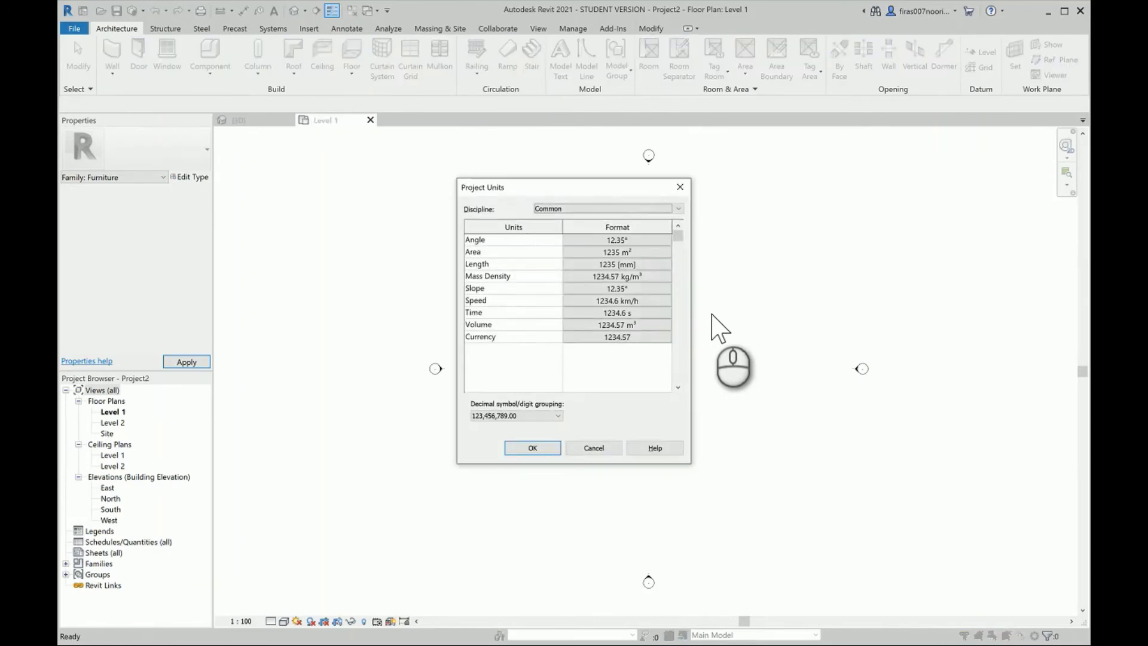
click(622, 265)
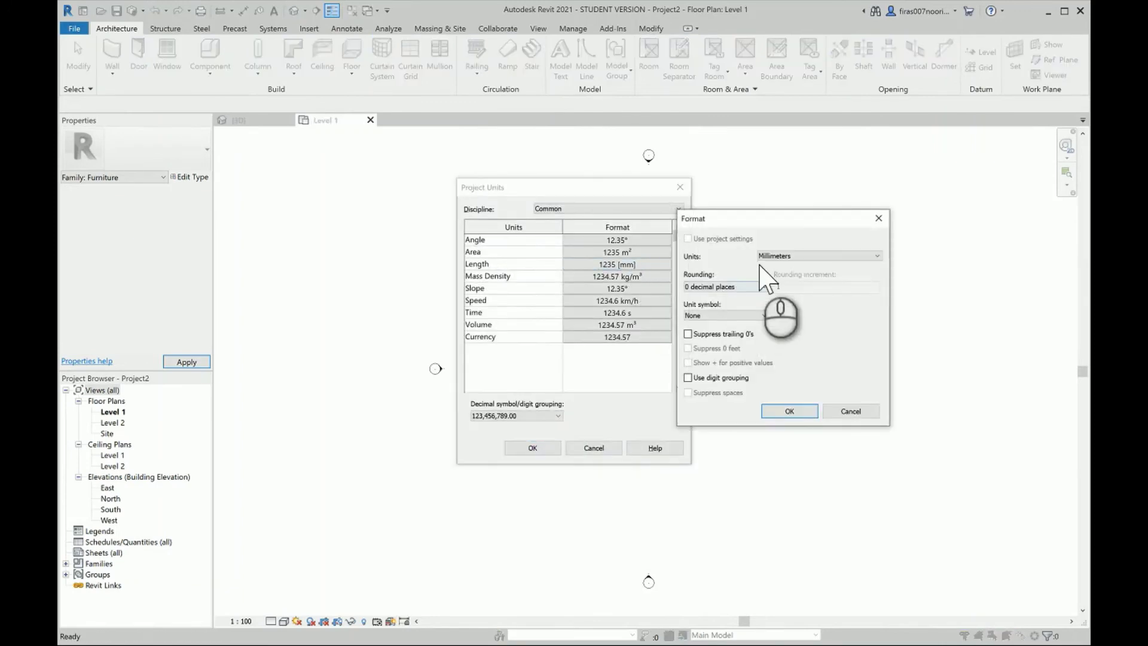
click(778, 256)
click(778, 298)
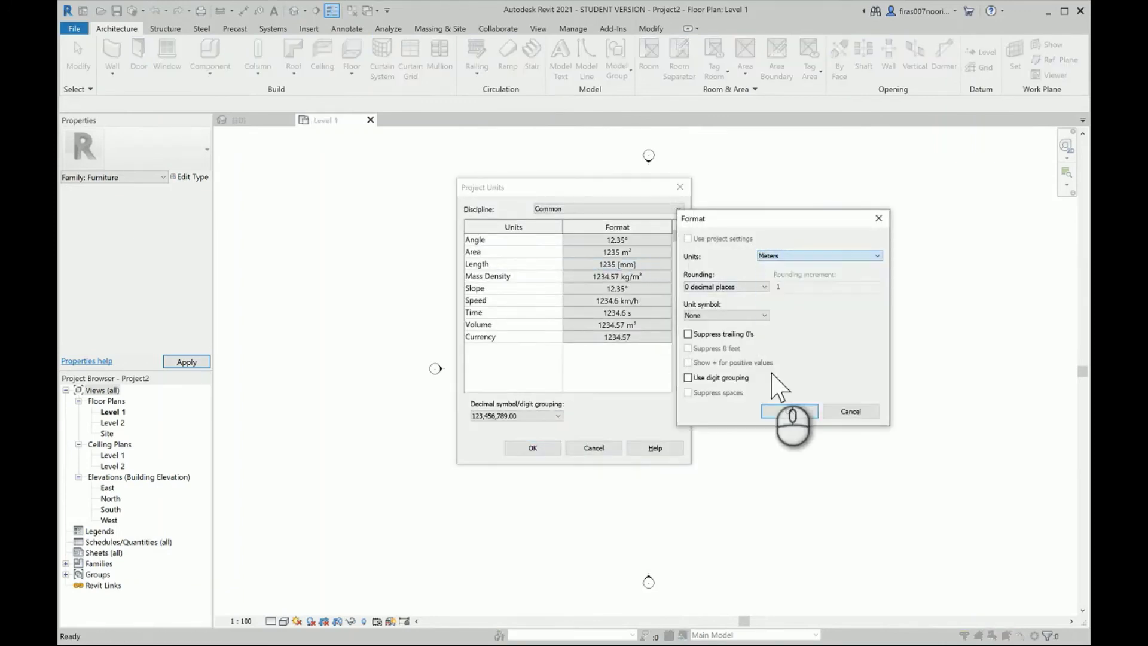
click(789, 411)
key(Return)
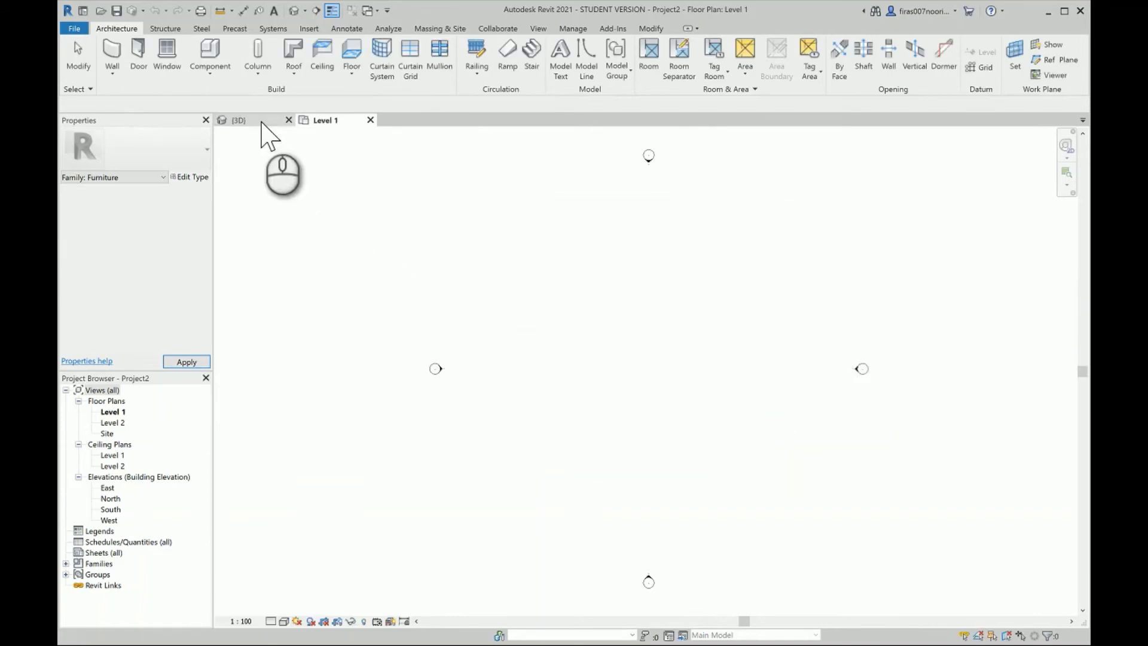
click(323, 124)
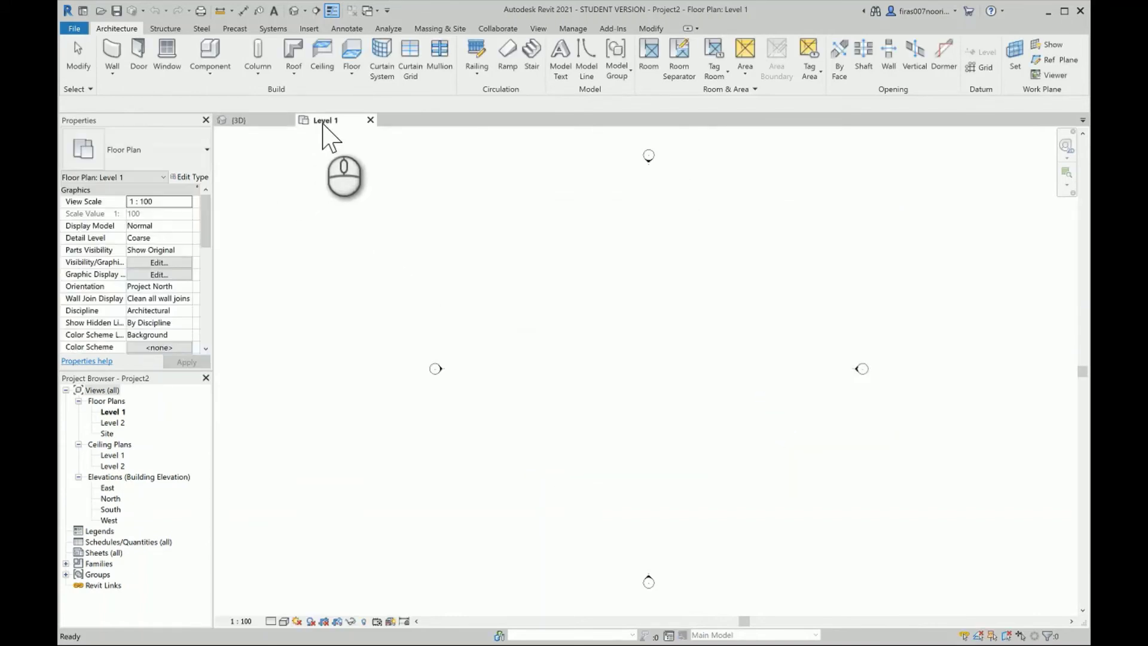
click(257, 121)
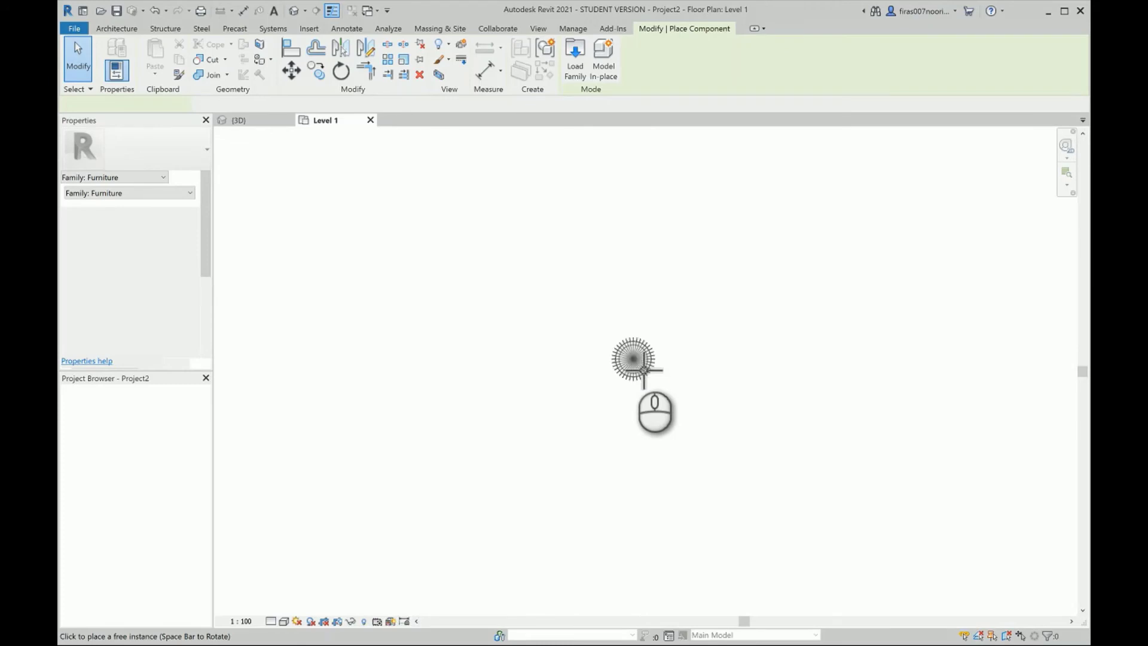
Step: Place one Dynamo Curved Table instance near the centre of Level 1's floor plan
scroll(644, 369, up, 8)
click(644, 369)
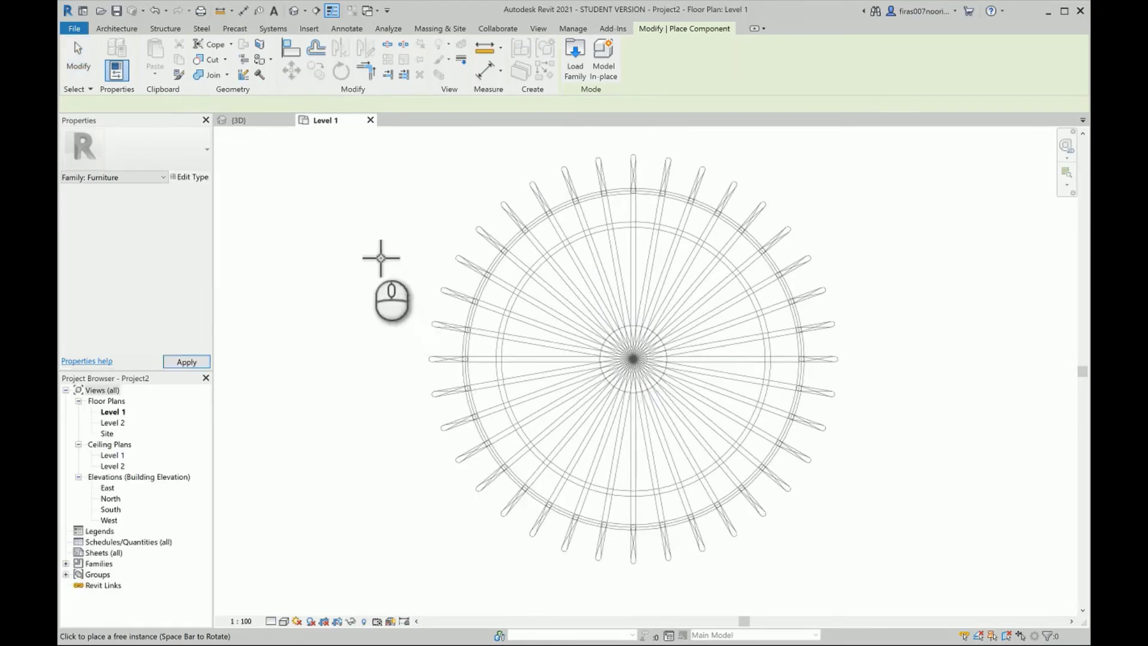
key(Escape)
key(Escape)
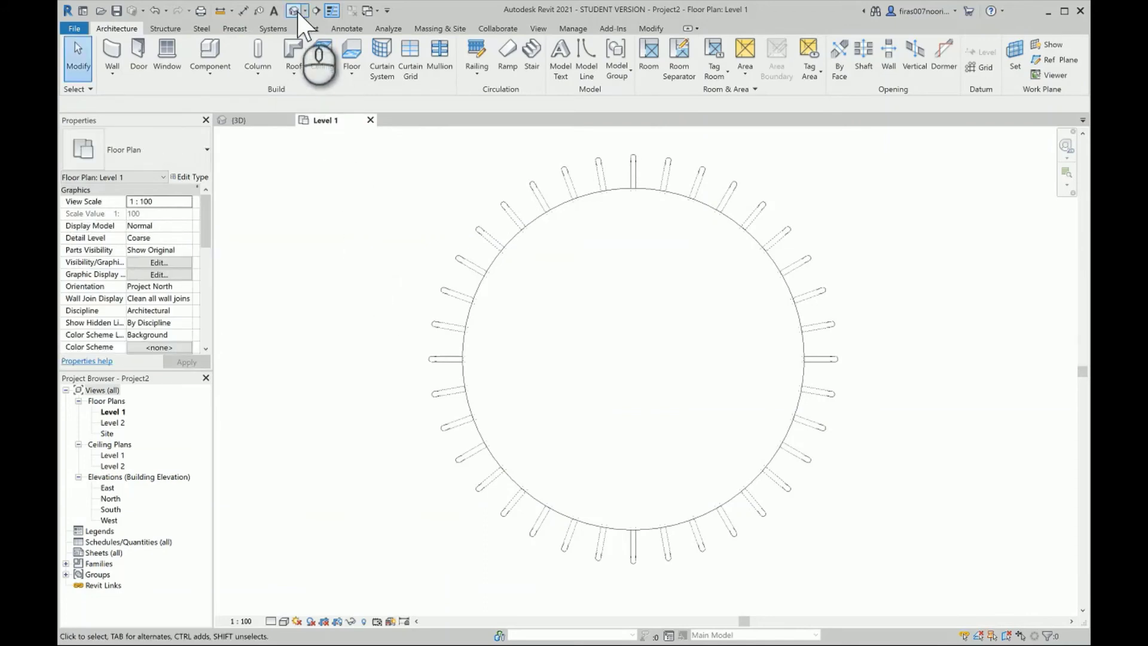
Step: Open the default 3D view and orbit around the placed table to show its shadow
key(3)
key(d)
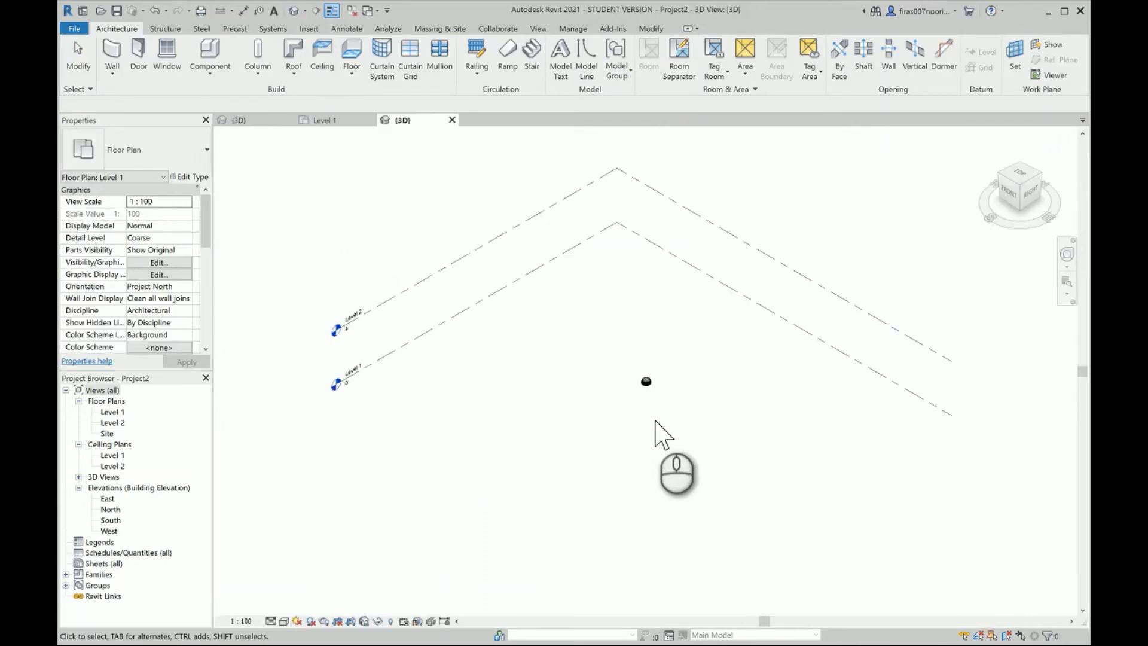
scroll(661, 395, up, 2)
scroll(661, 395, up, 5)
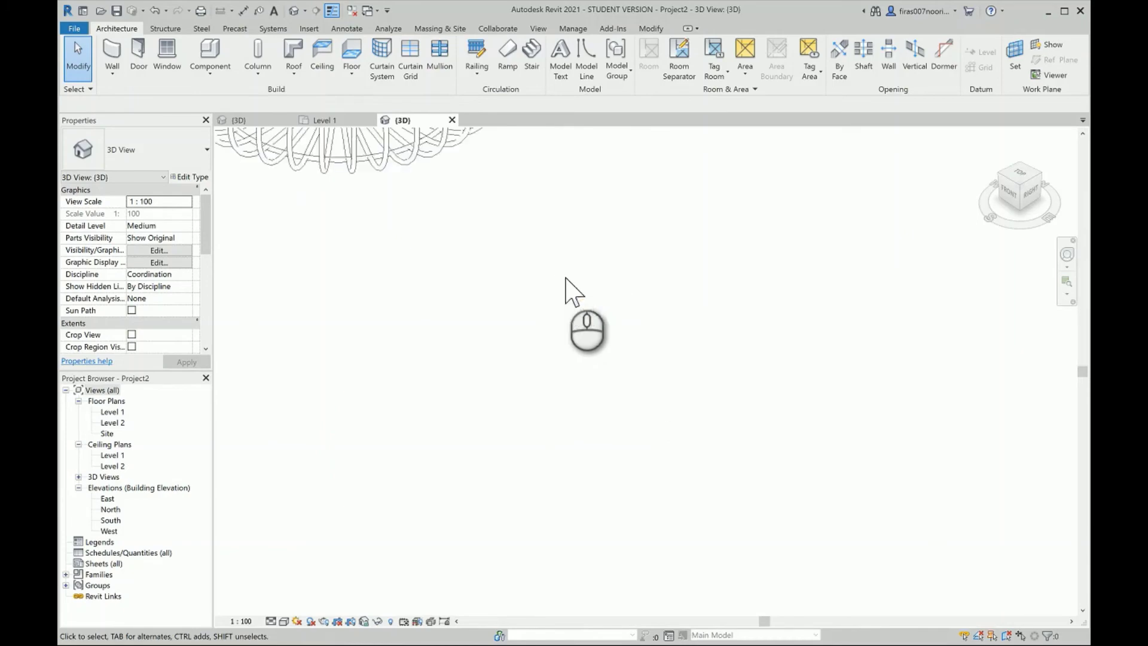
middle_drag(569, 289, 756, 560)
click(546, 290)
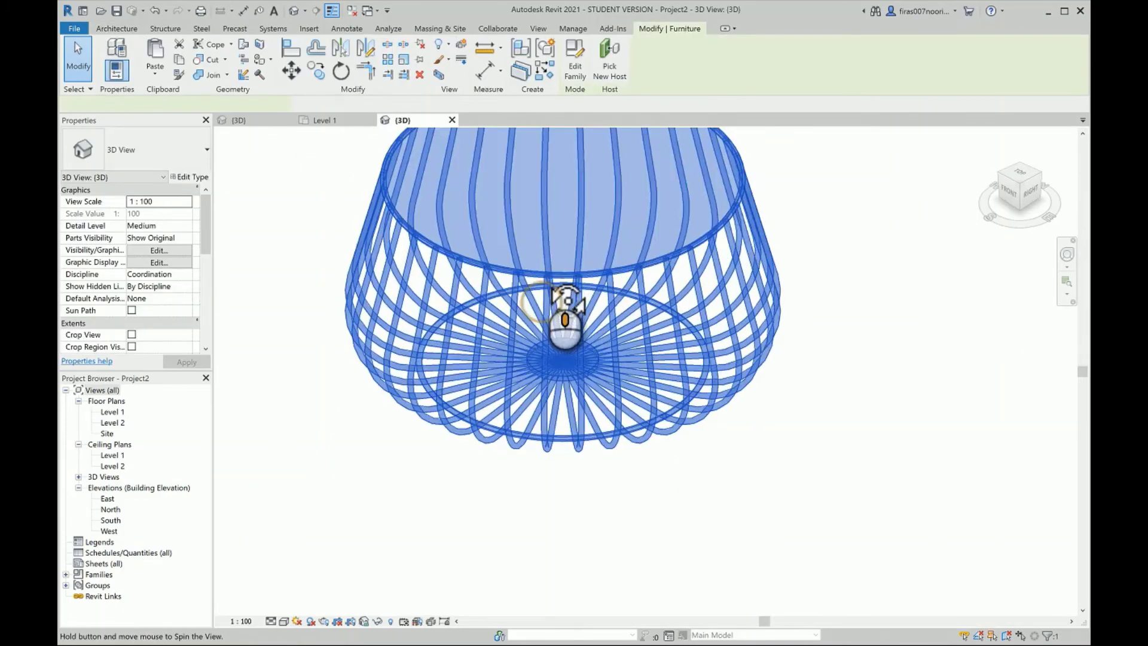
shift+middle_drag(568, 290, 406, 524)
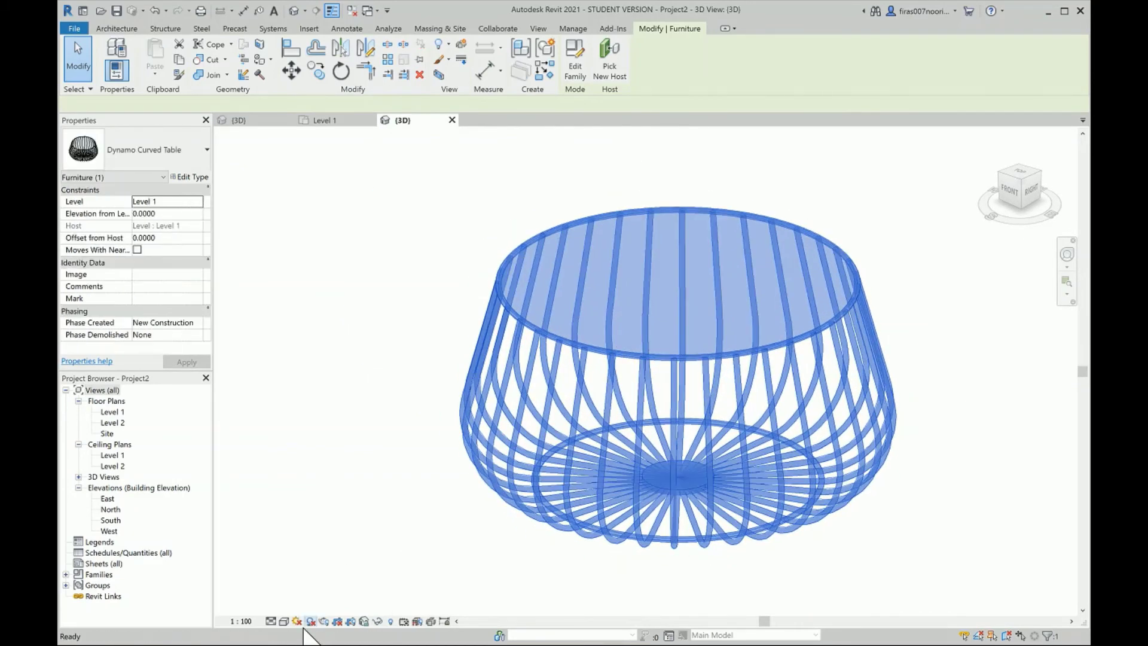
click(317, 456)
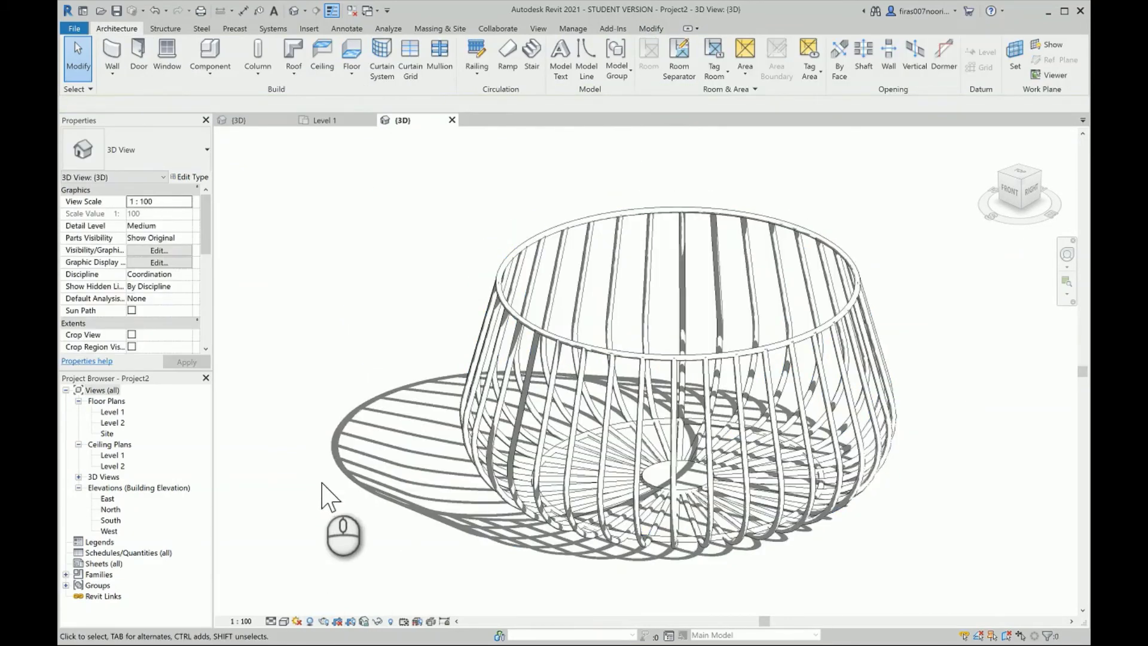
mouse_move(572, 422)
shift+middle_down()
mouse_move(594, 474)
mouse_move(845, 344)
mouse_move(897, 269)
mouse_move(802, 242)
mouse_move(853, 367)
mouse_move(853, 491)
mouse_move(902, 474)
shift+middle_up()
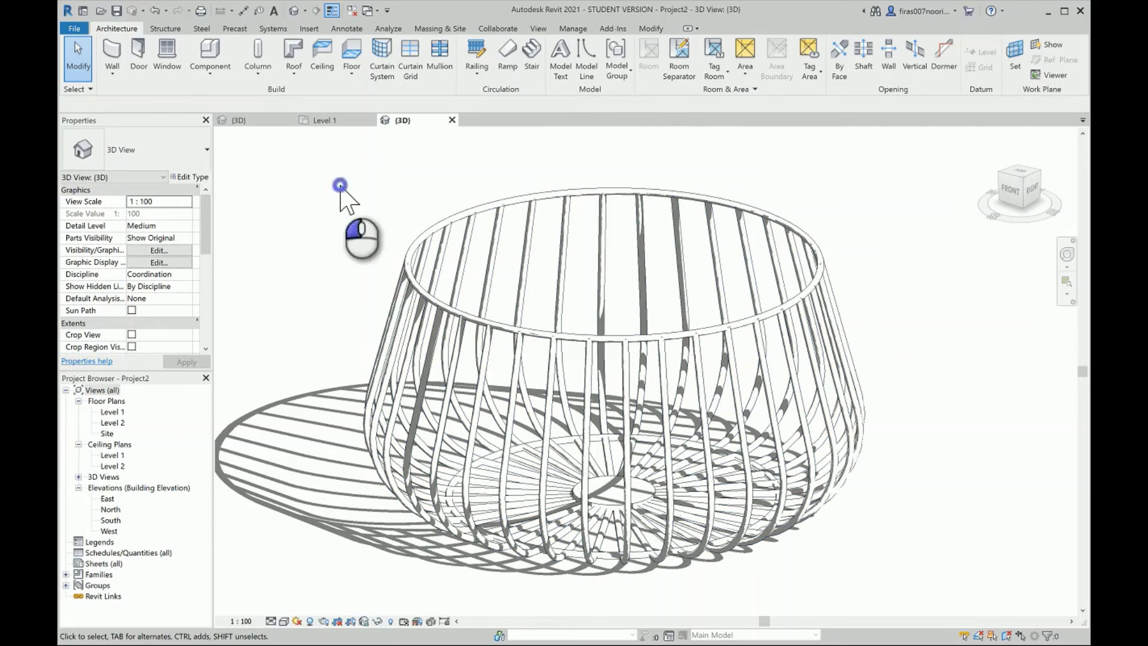
Step: Inspect the placed table's type properties, then open the Dynamo Curved Table family for editing
click(396, 282)
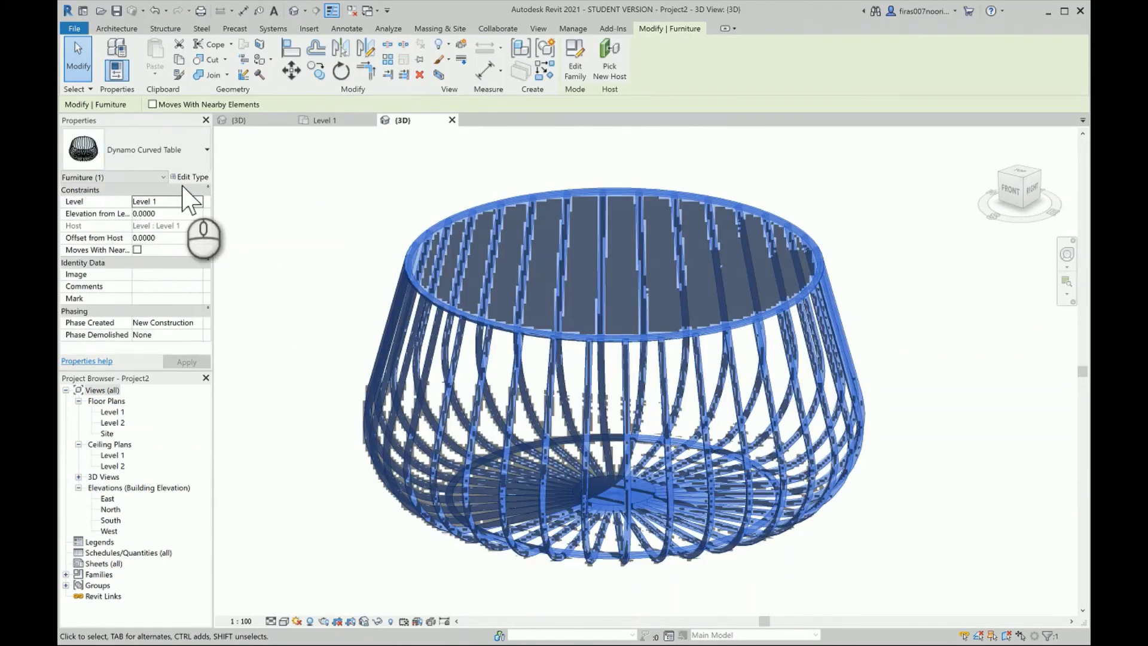
click(188, 177)
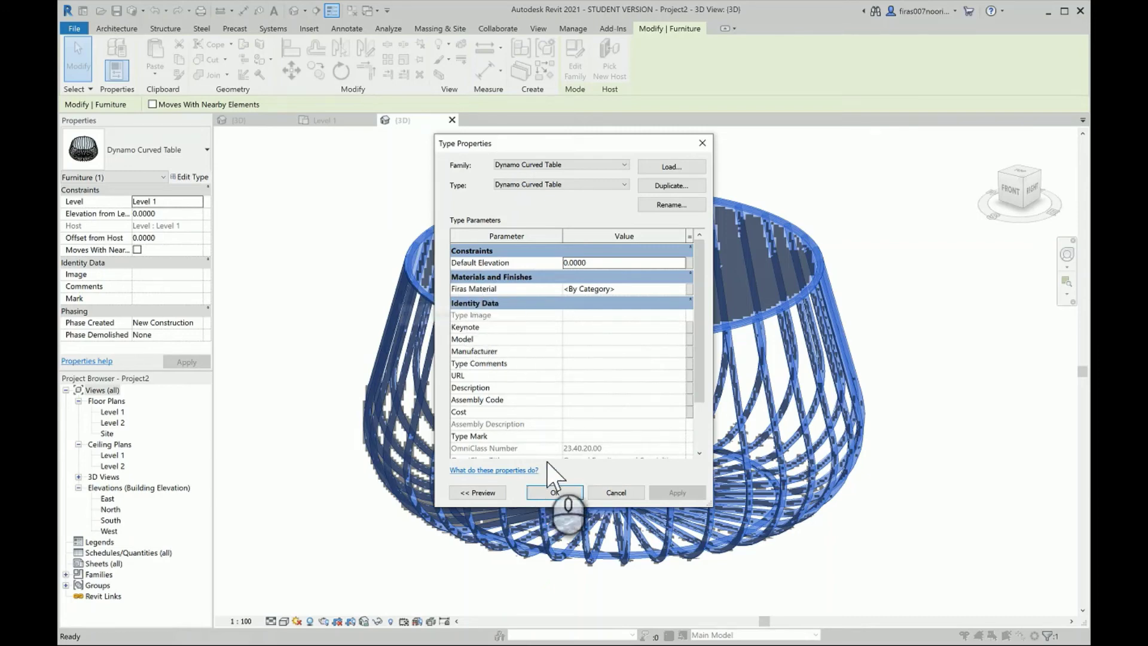
click(613, 492)
click(364, 259)
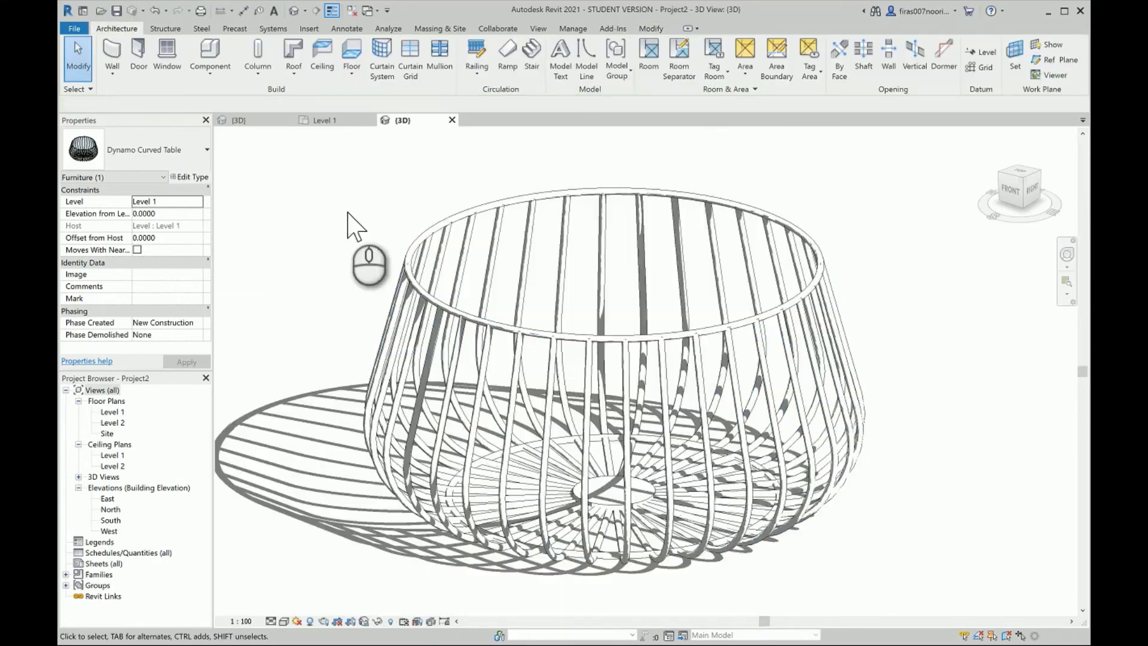
double_click(442, 234)
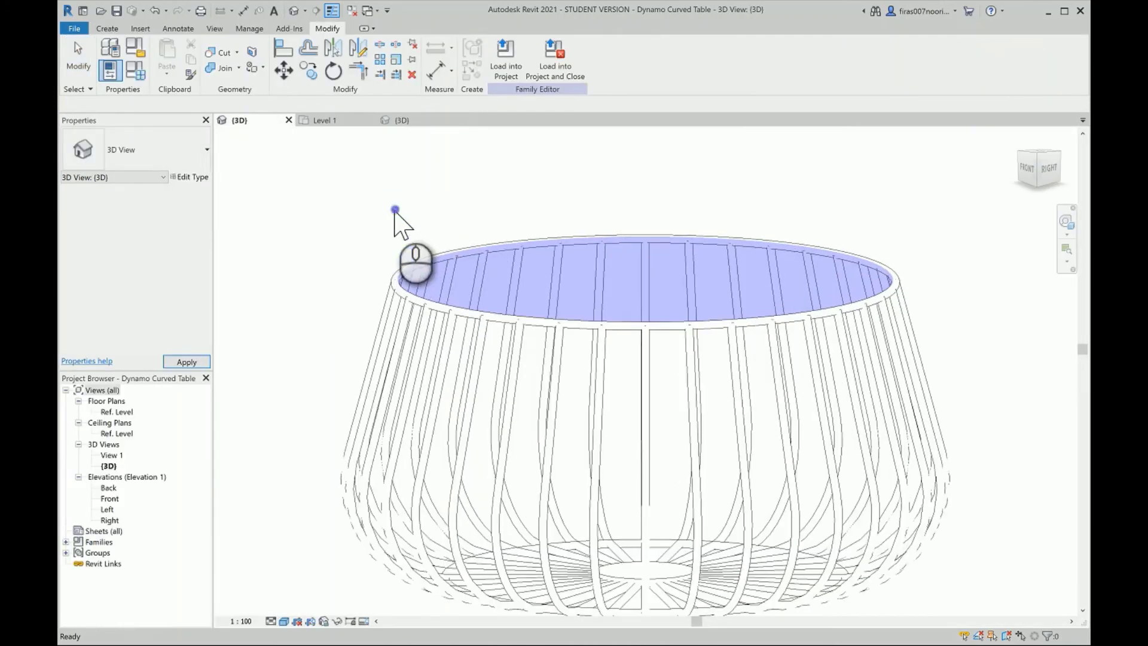
Step: Confirm the family's tabletop uses Glass, then switch back to Project2's {3D} view
click(436, 257)
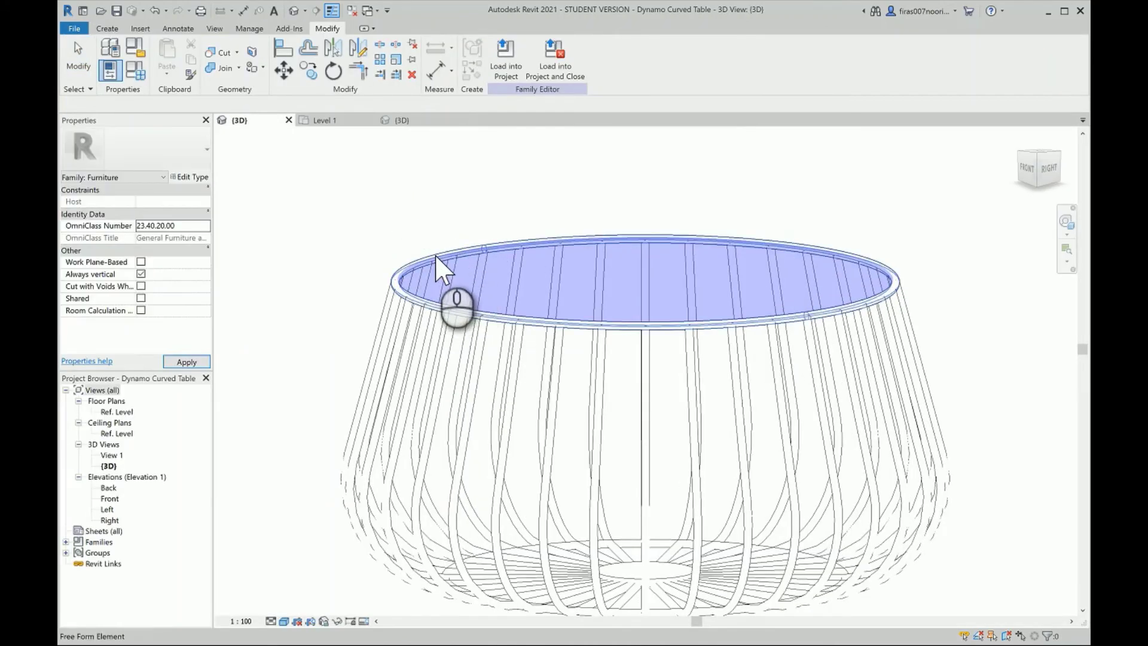
click(440, 262)
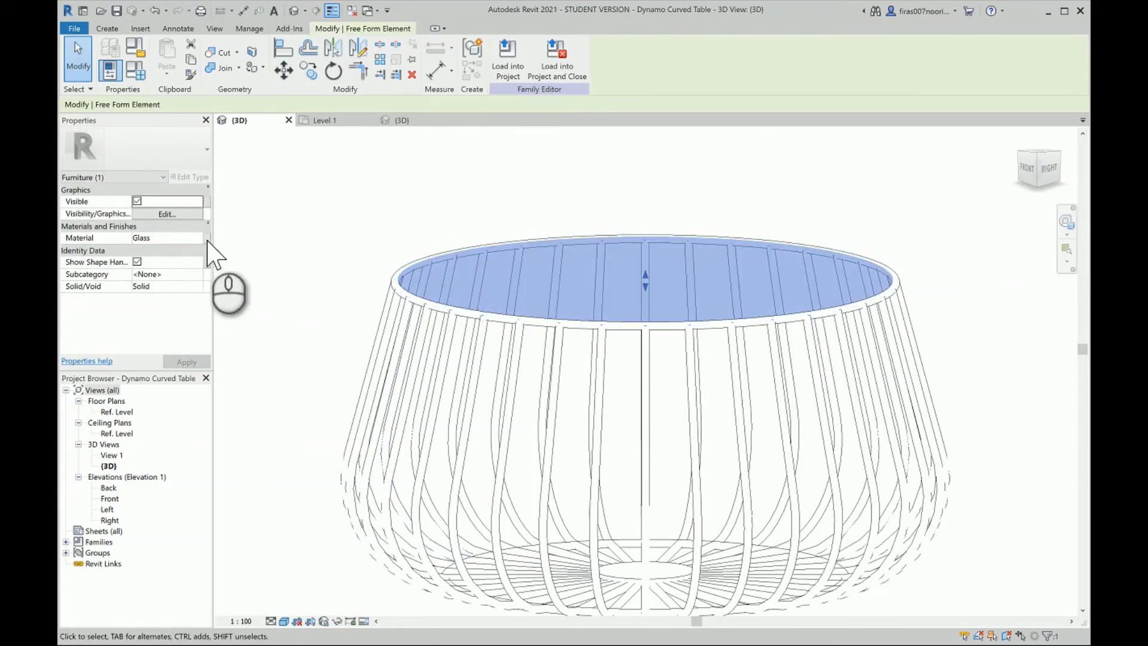
click(413, 120)
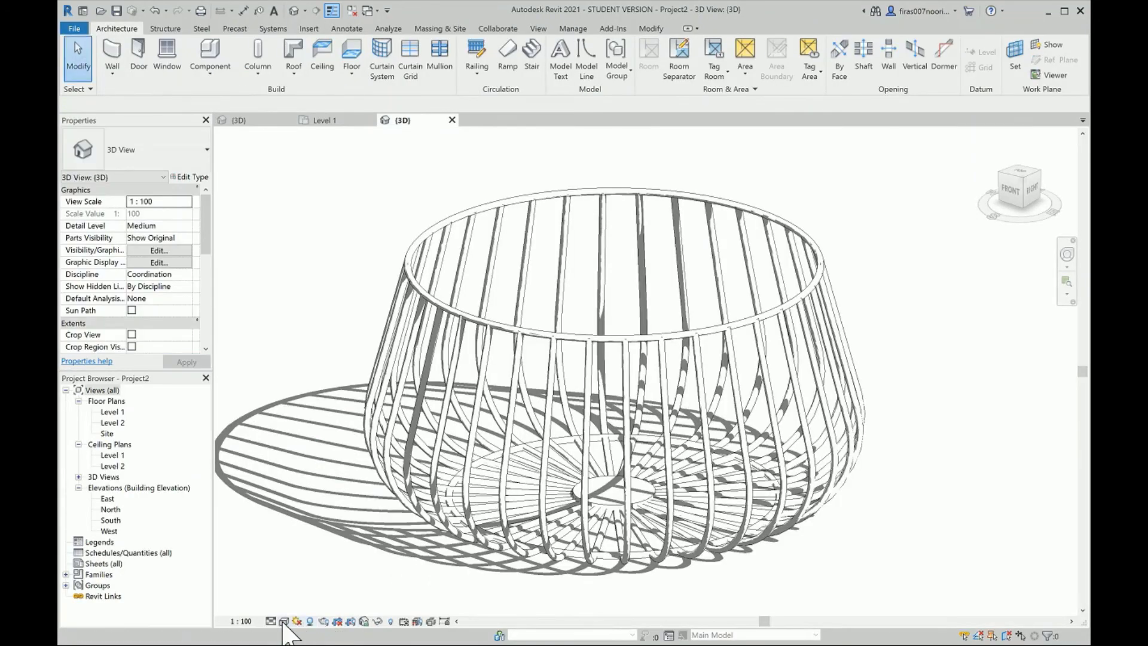
Step: Switch the 3D view to Shaded so the glass top shows light blue, and frame the wire table
click(284, 621)
click(290, 586)
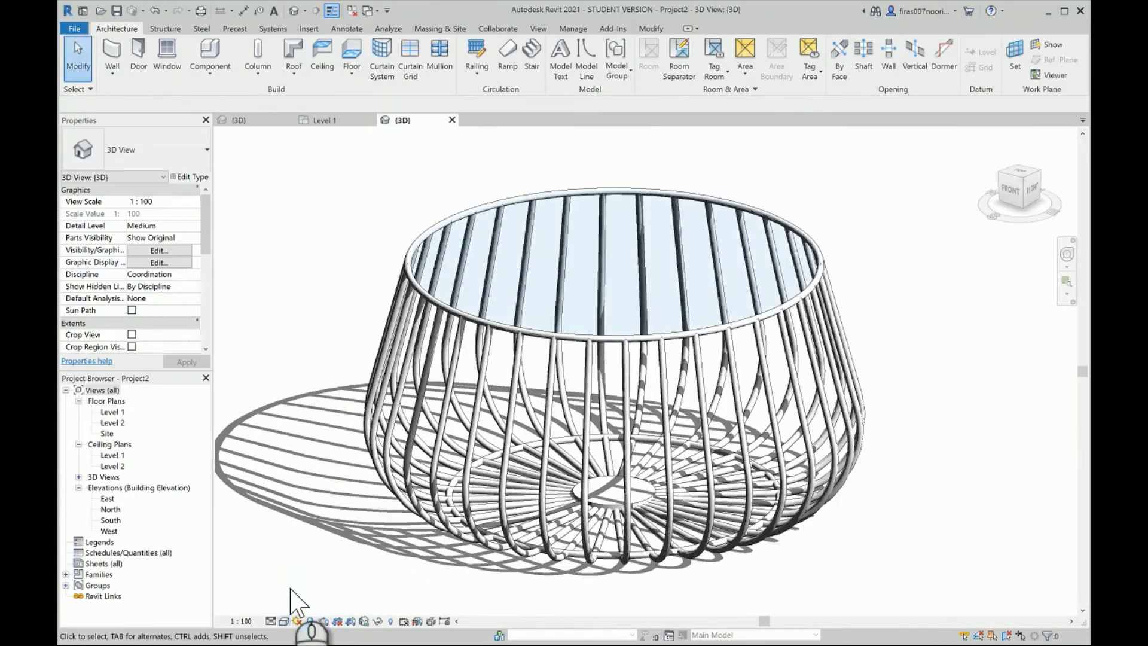
middle_drag(304, 275, 359, 282)
scroll(348, 270, up, 2)
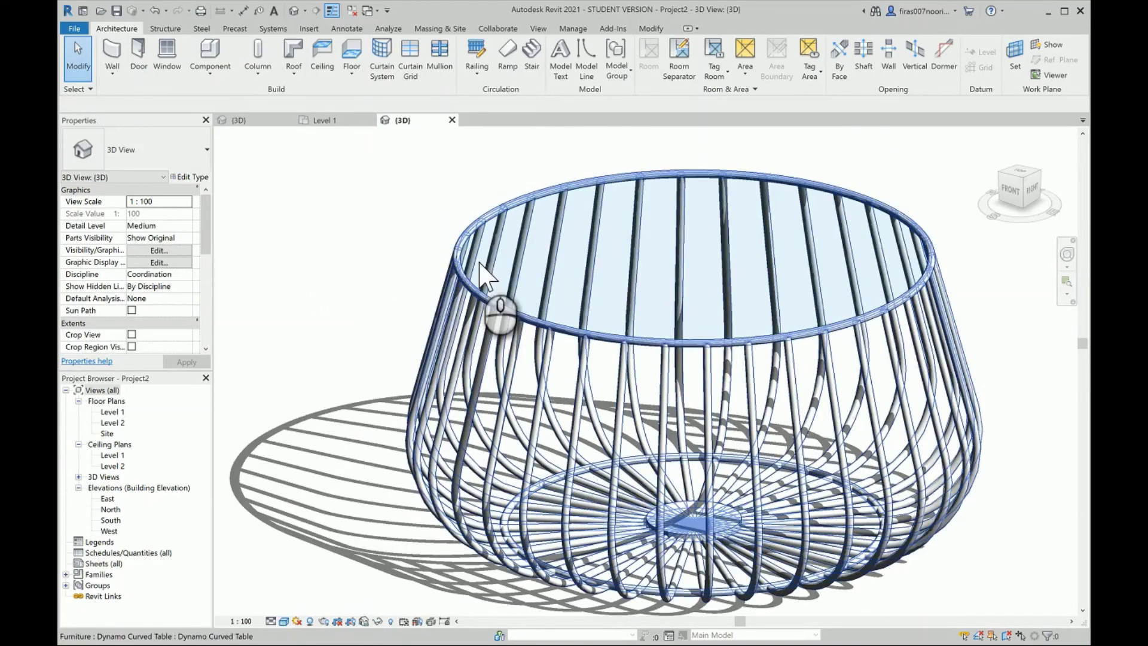
click(436, 299)
click(389, 281)
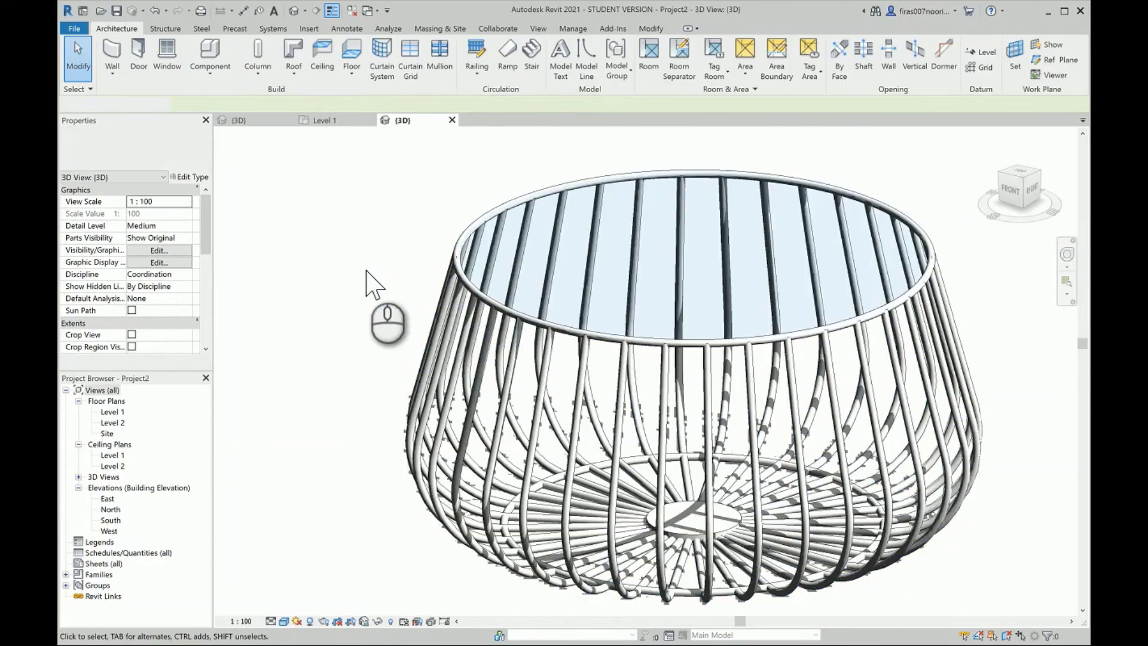
middle_drag(368, 274, 366, 281)
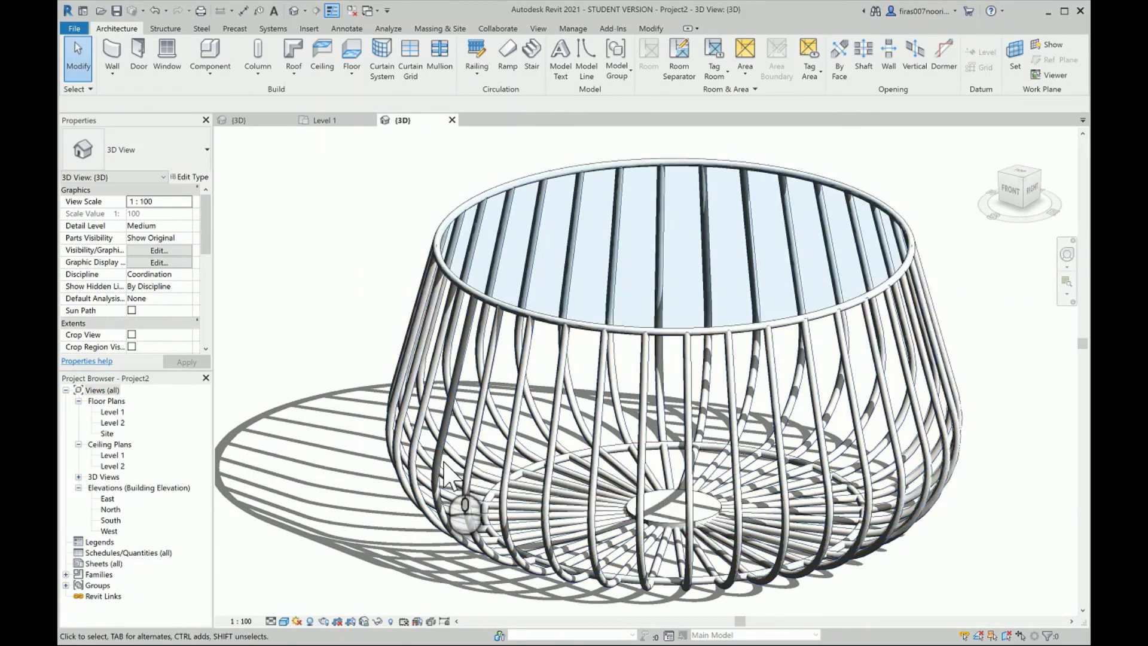
scroll(443, 392, down, 2)
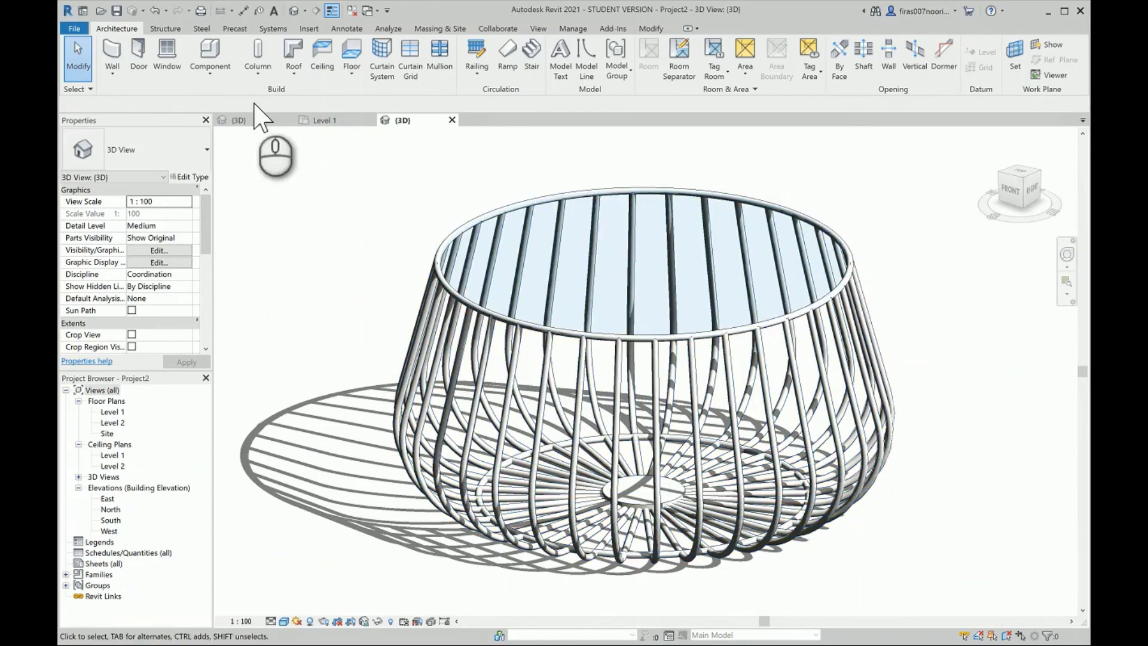
Step: Copy the wire table from its base centre to a spot on its right, then centre both tables
click(459, 287)
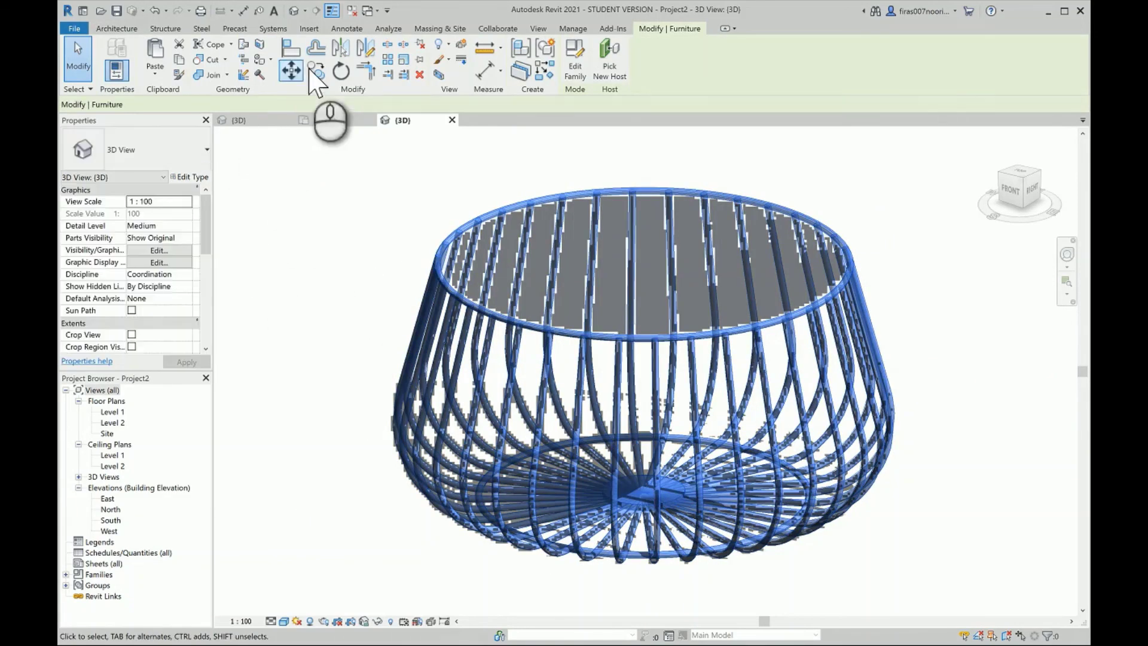
click(291, 70)
click(551, 445)
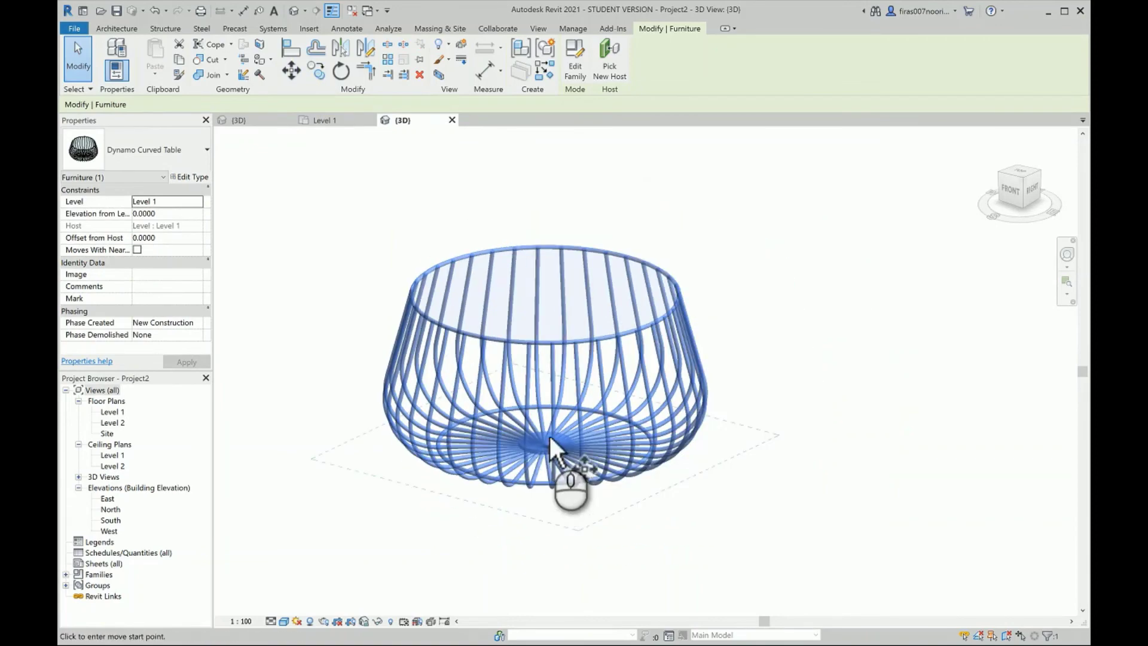
click(907, 467)
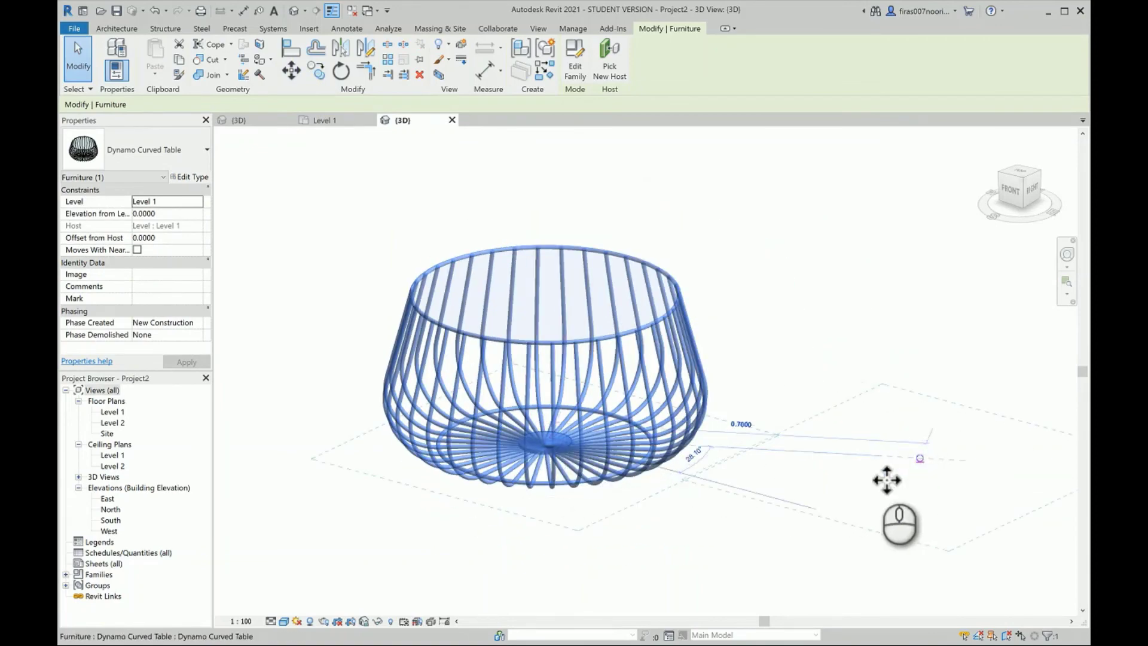
right_click(737, 190)
click(742, 190)
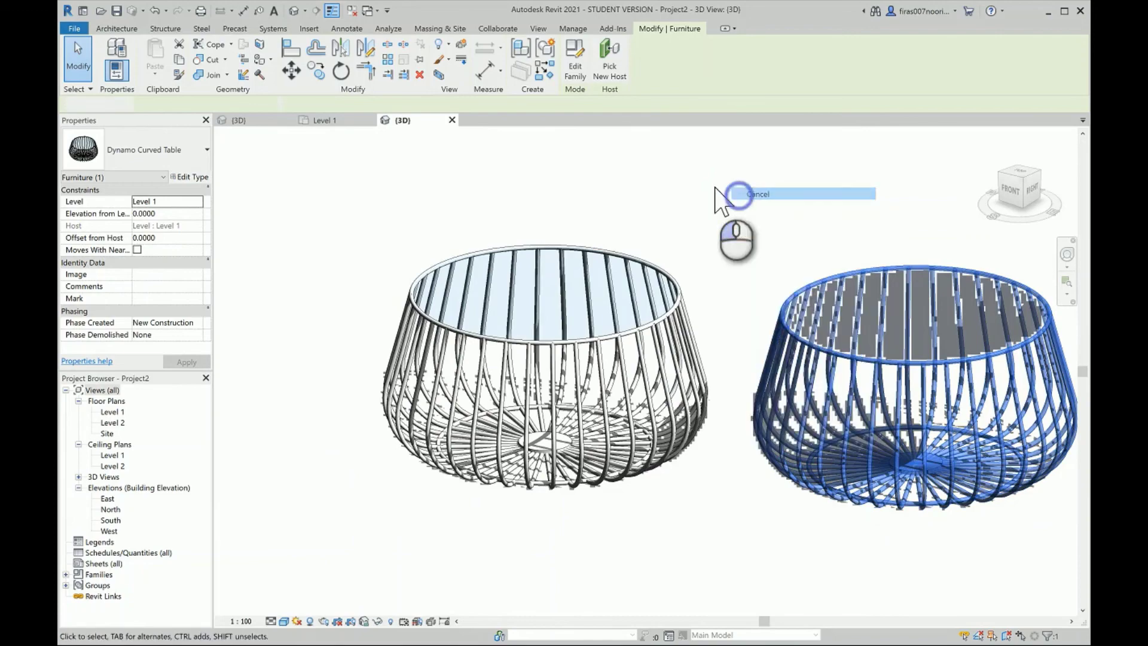
middle_drag(742, 263, 672, 256)
scroll(671, 256, up, 2)
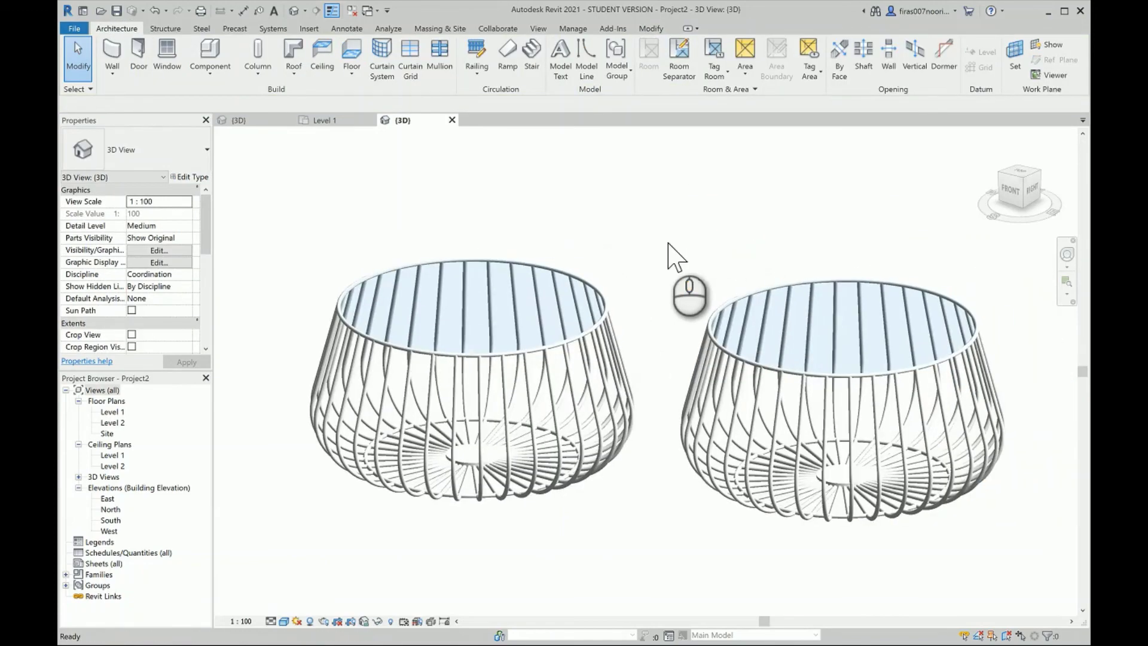